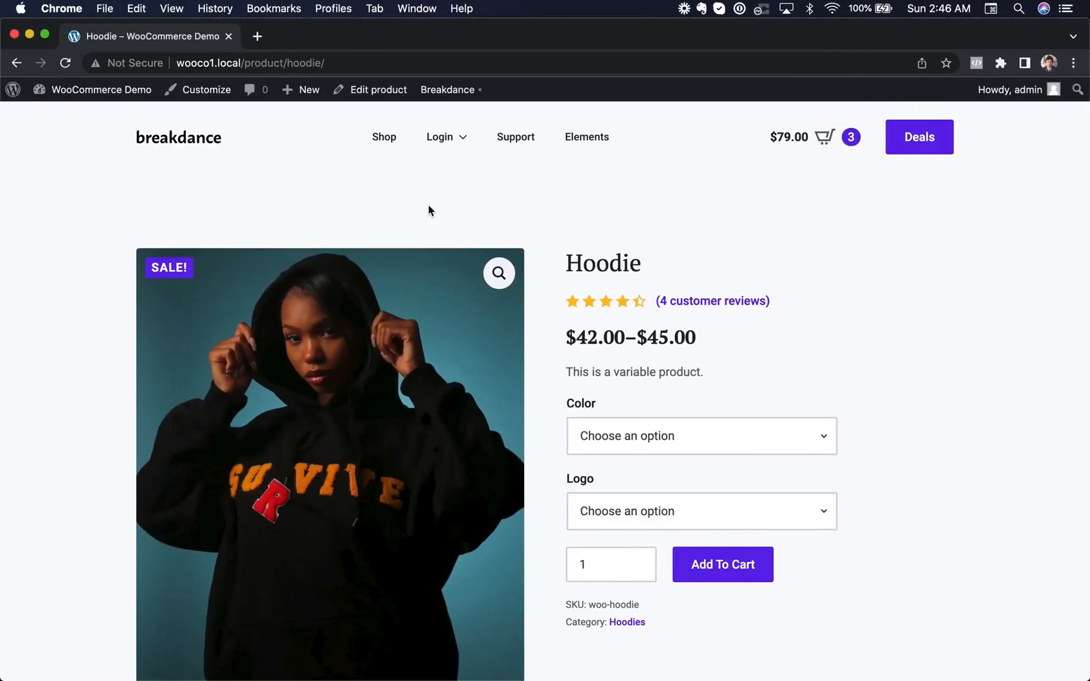
Examine the Hoodie product page, including its description, customer reviews, review form and related products
scroll(891, 301, "down", 2)
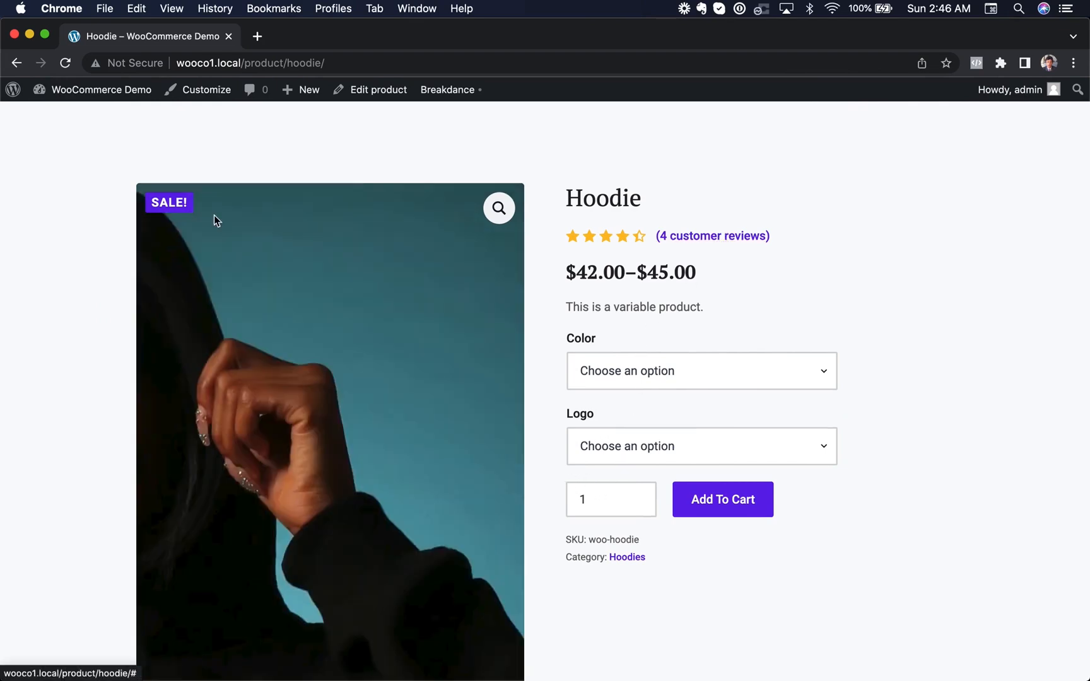
scroll(75, 290, "down", 8)
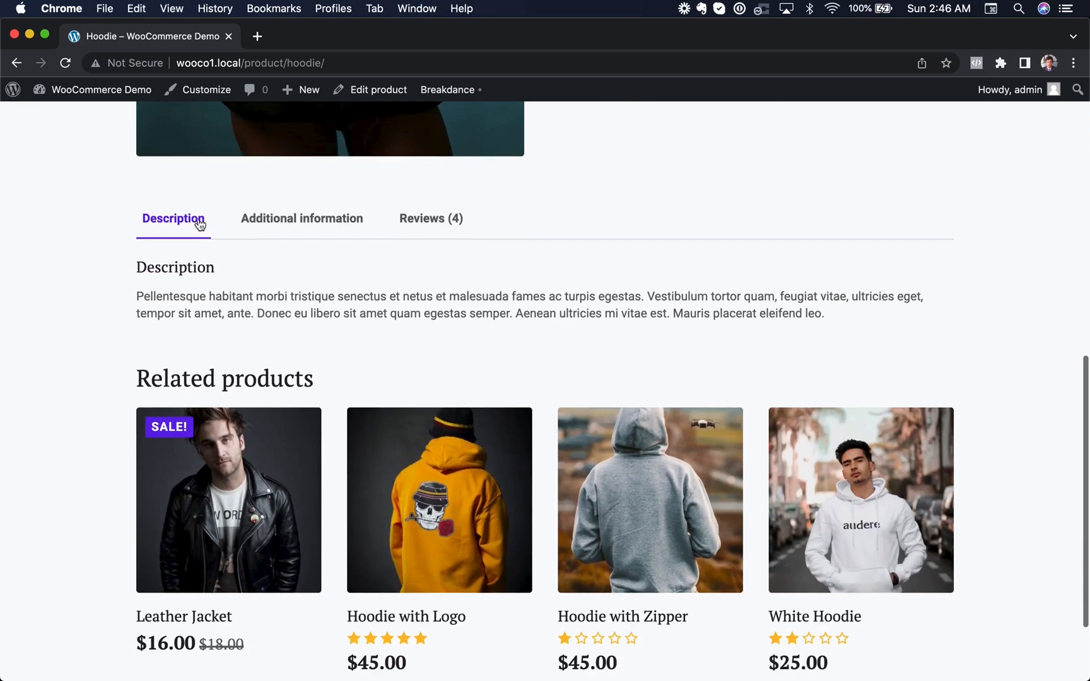
left_click(430, 219)
scroll(377, 442, "down", 1)
scroll(377, 441, "down", 9)
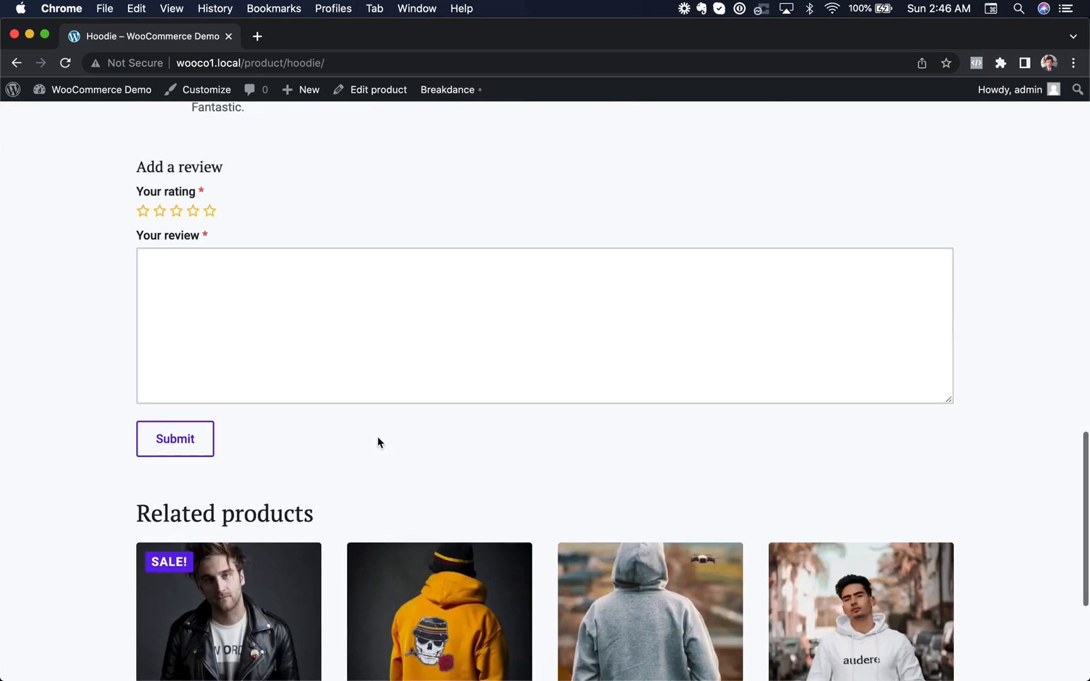
scroll(227, 514, "down", 4)
scroll(83, 511, "down", 1)
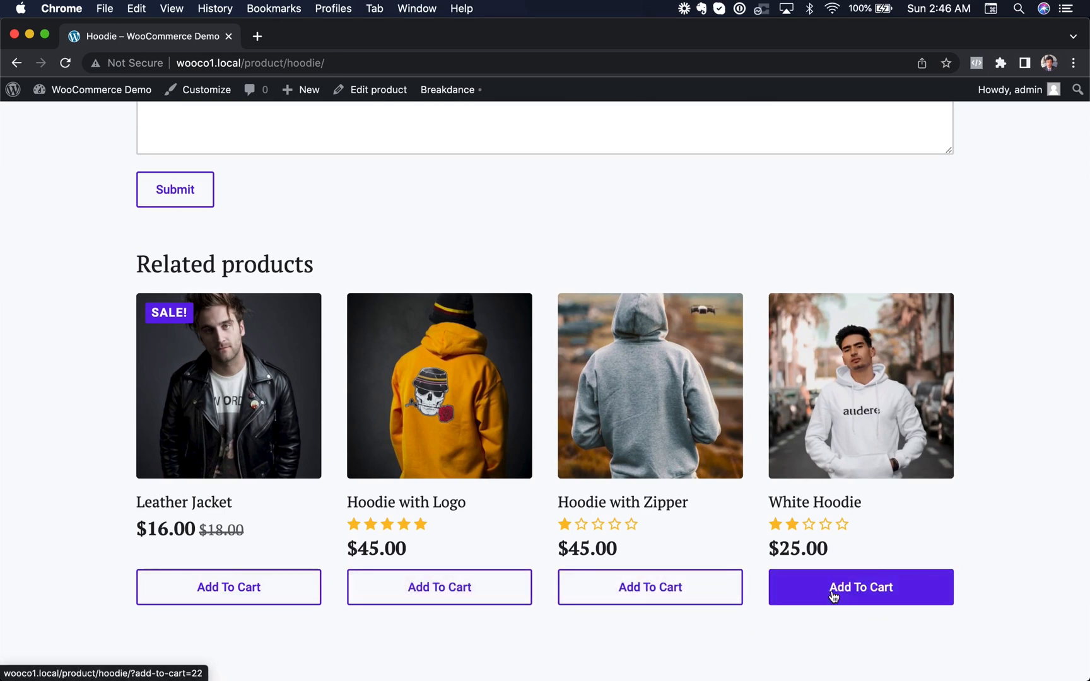
left_click(724, 577)
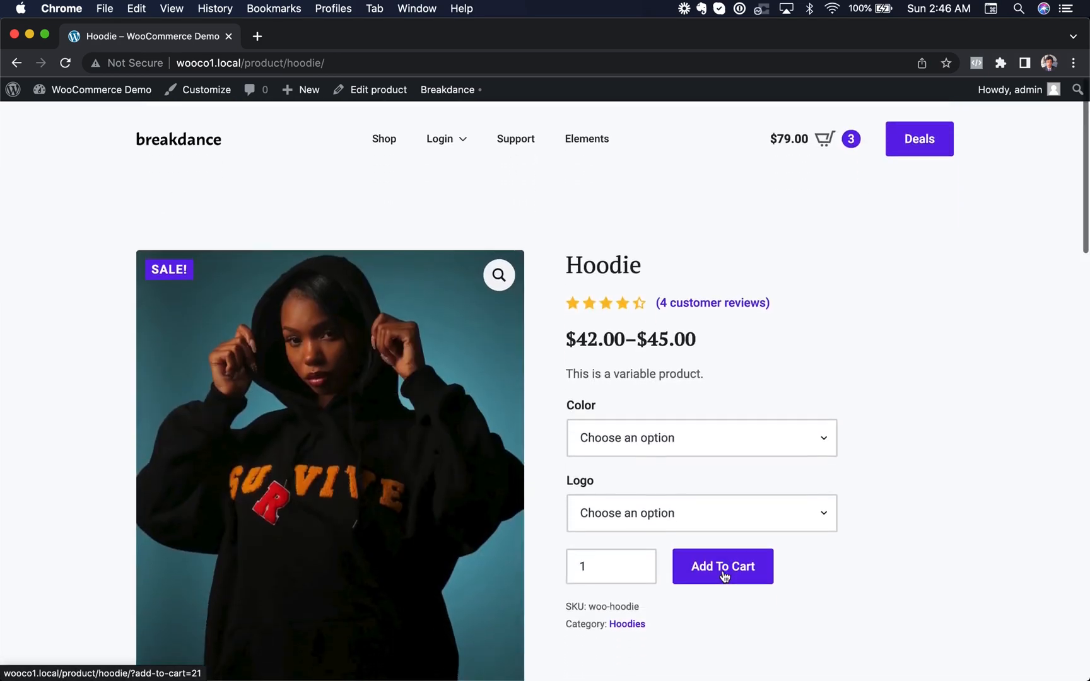
Visit the store's Support page, and examine the headings, buttons and pricing tables on the Elements page
left_click(514, 144)
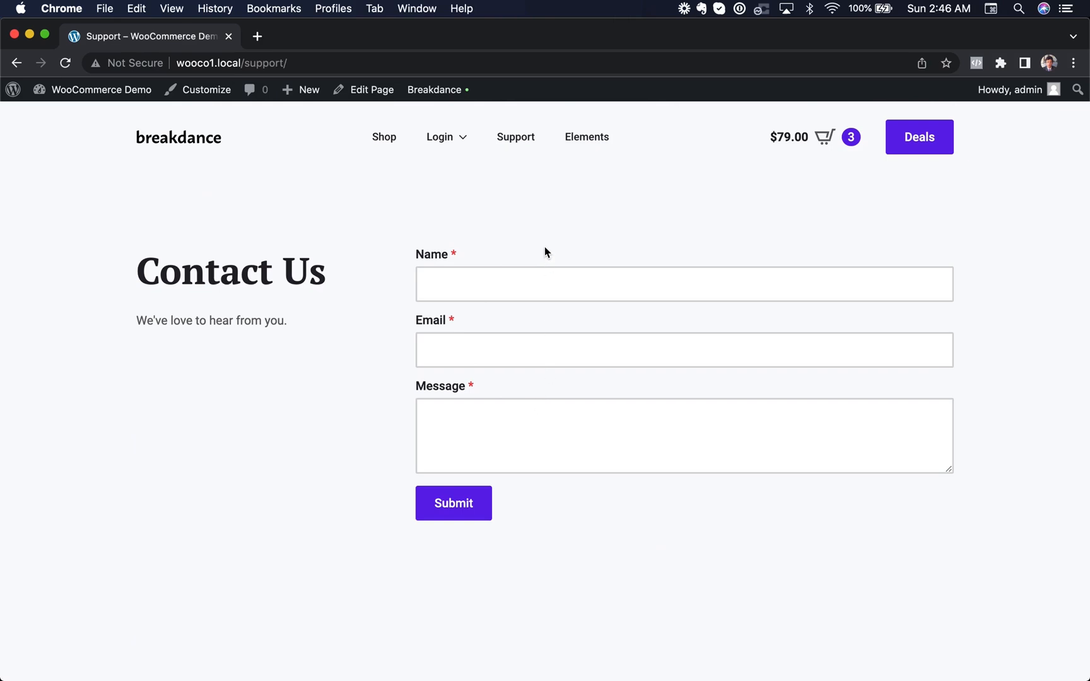
mouse_move(462, 153)
left_click(585, 140)
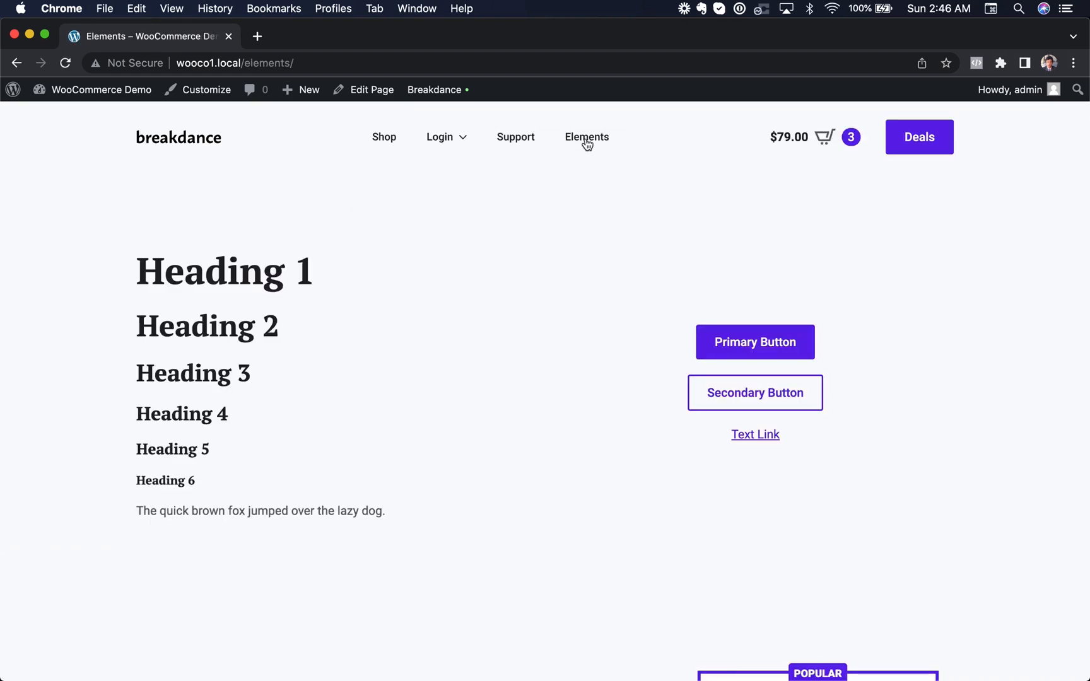
scroll(567, 389, "down", 1)
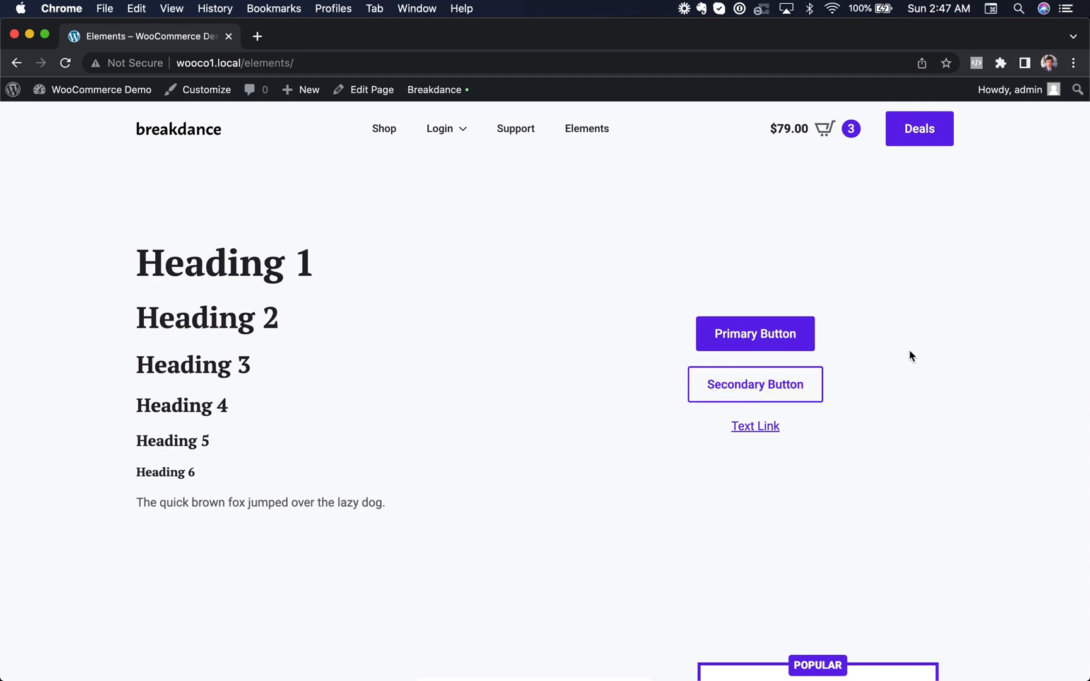
scroll(911, 328, "up", 1)
scroll(910, 409, "down", 10)
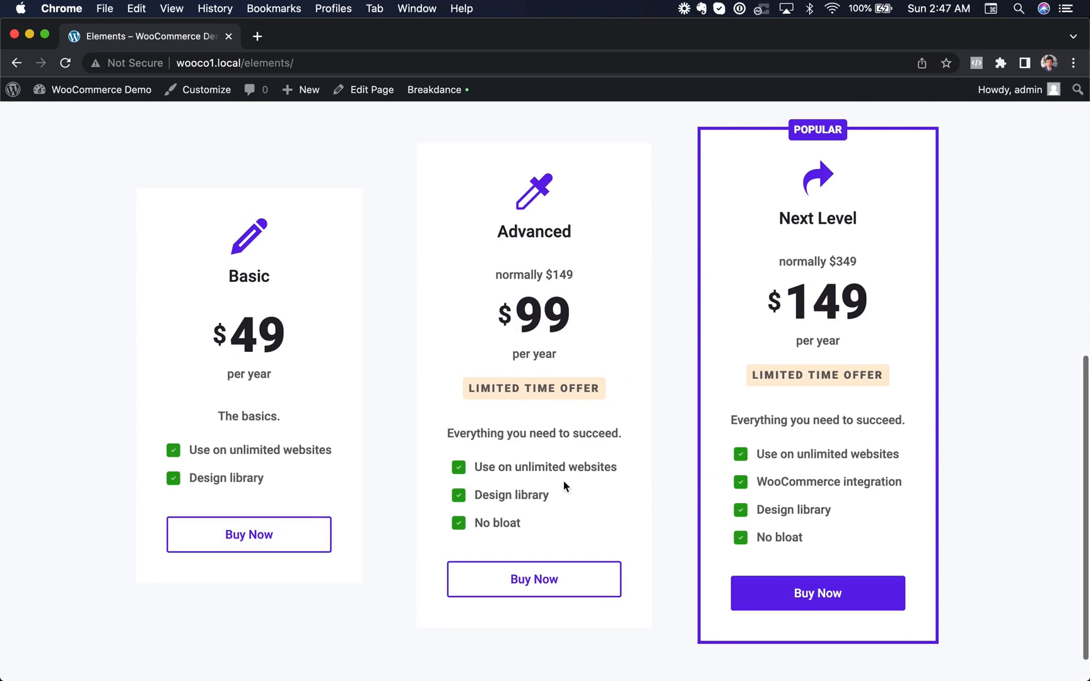
scroll(567, 483, "down", 1)
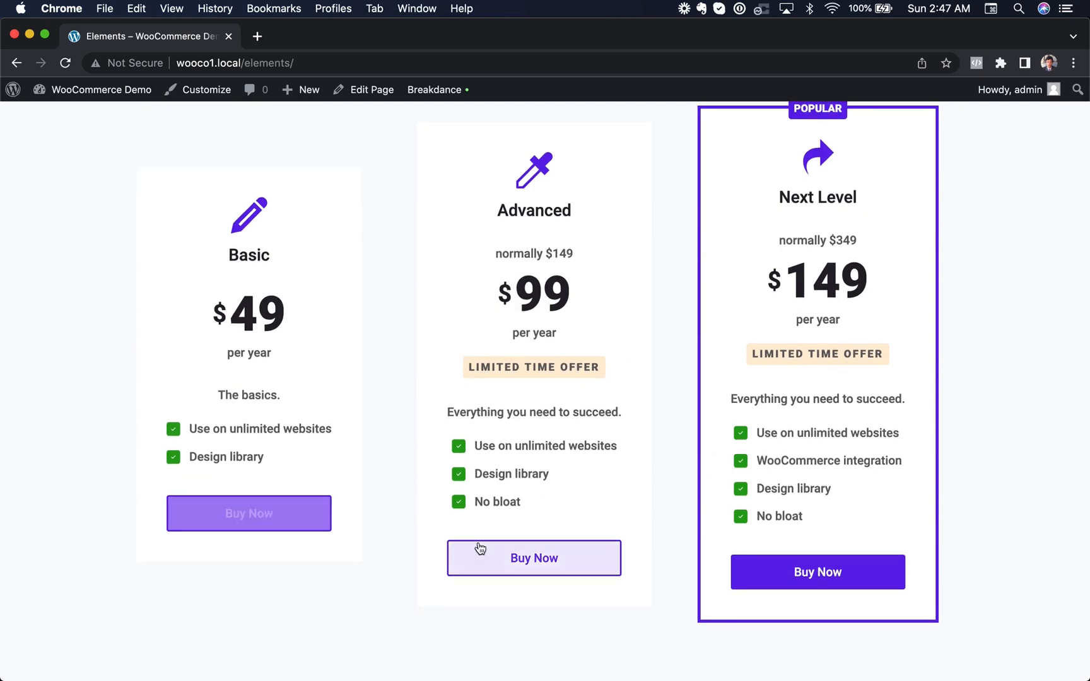
scroll(716, 411, "up", 10)
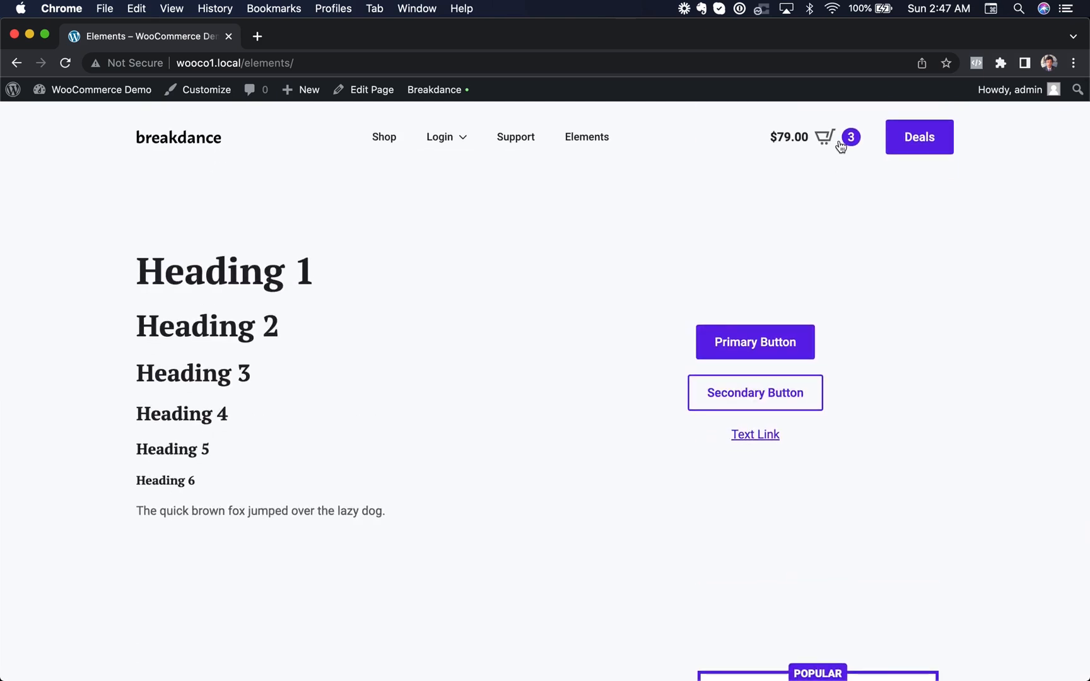
Open the shopping cart to view its items, and close it again
left_click(840, 146)
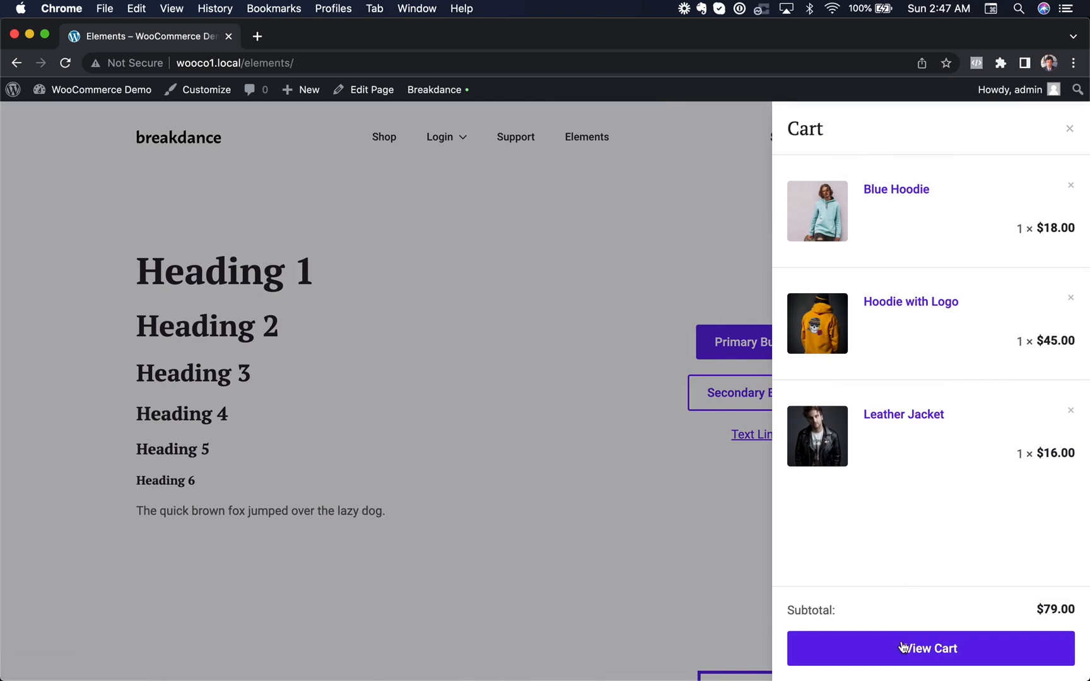
left_click(552, 309)
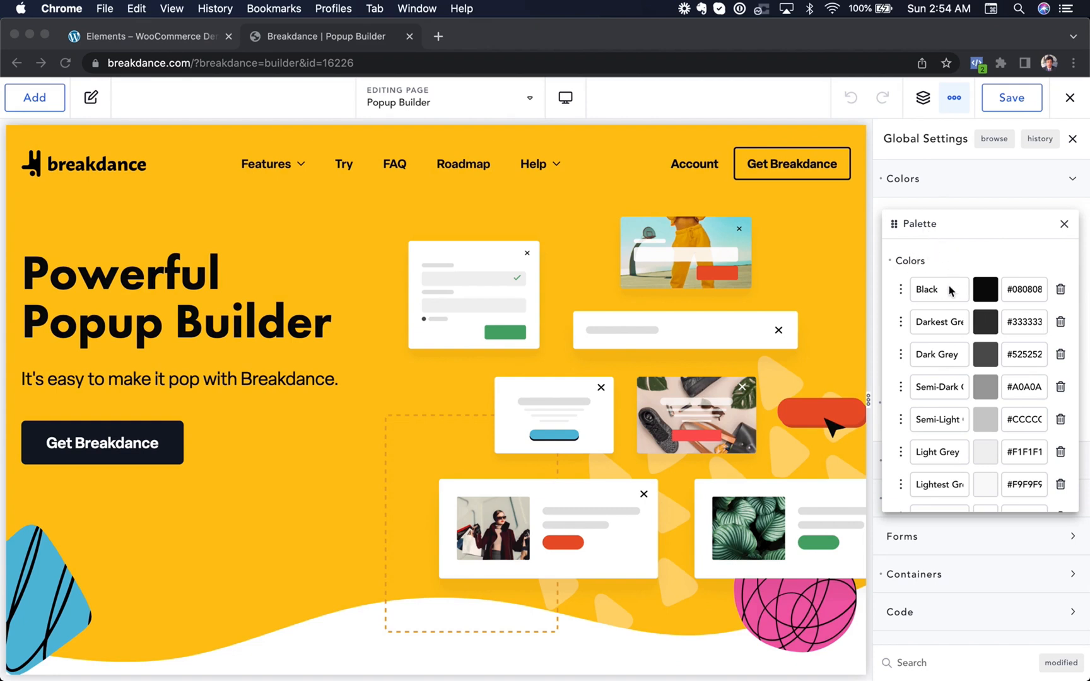
Review the global color palette and set the hero's Get Breakdance button background to the palette's Green (#4CA96D)
scroll(950, 290, "down", 5)
scroll(951, 290, "down", 3)
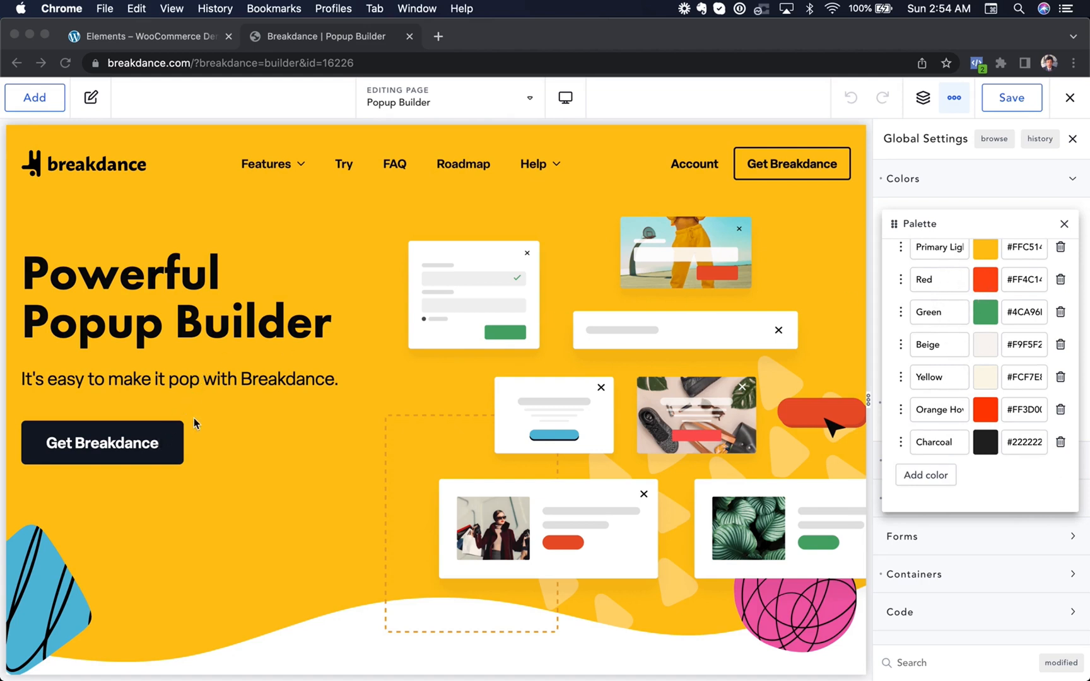
left_click(163, 441)
left_click(118, 208)
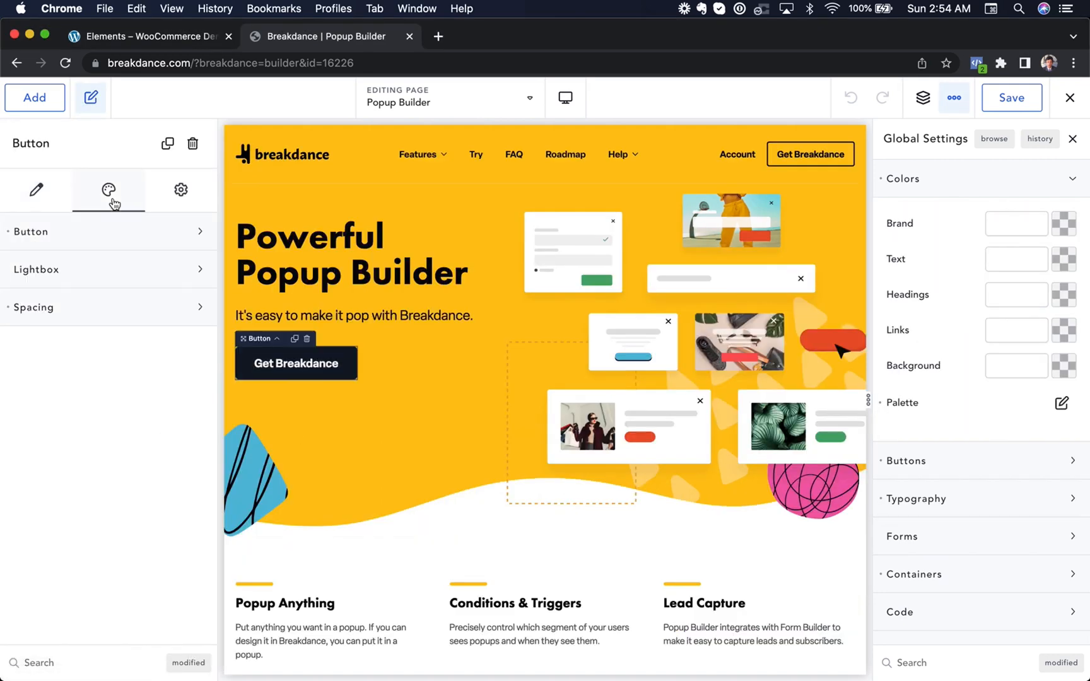
left_click(121, 234)
left_click(188, 329)
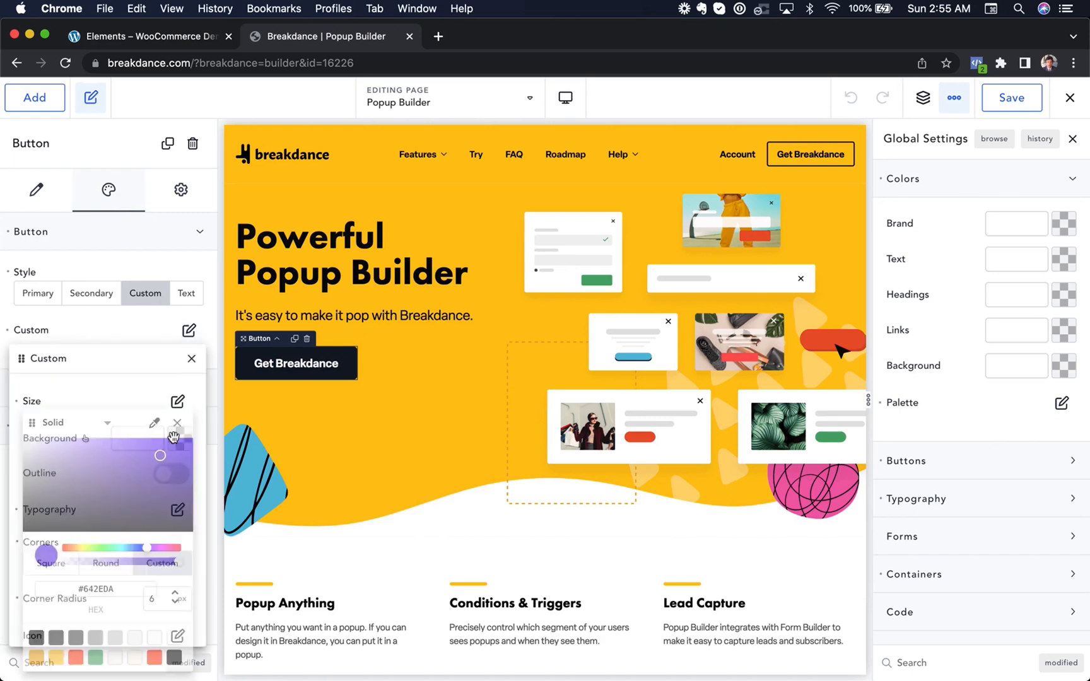
left_click(174, 441)
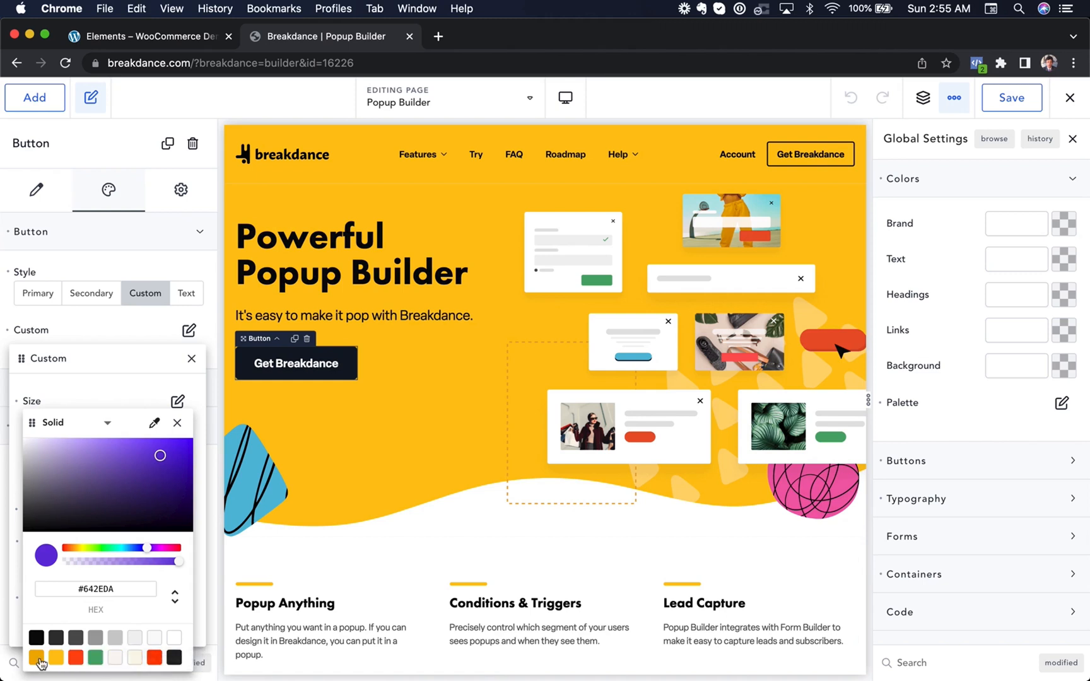
left_click(95, 660)
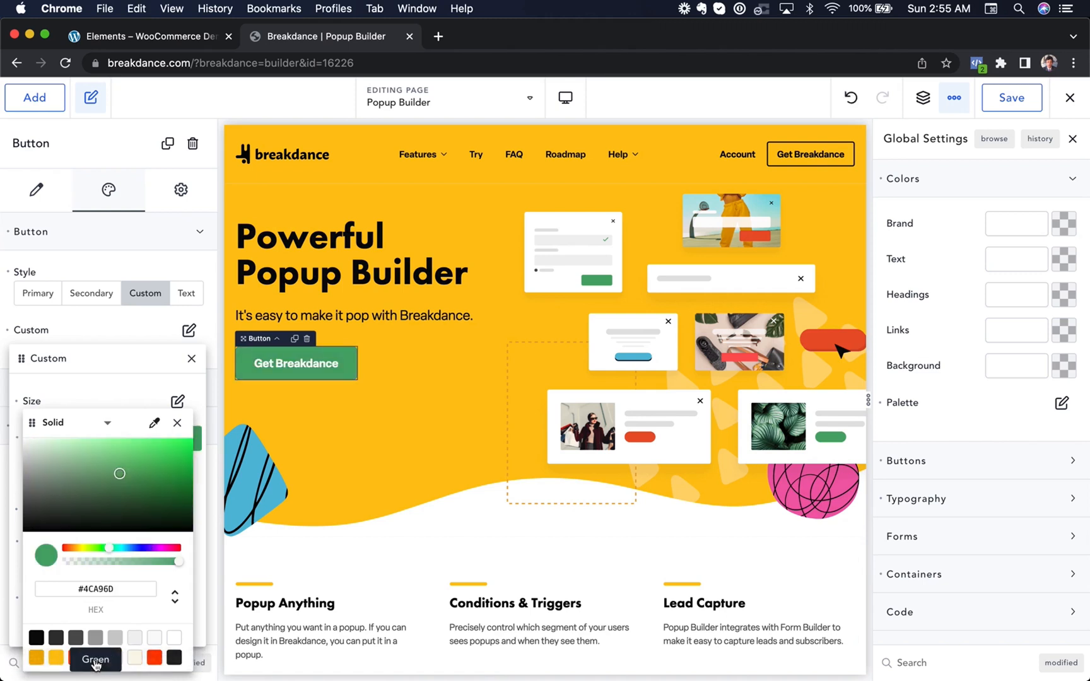
Change the hue of the Green color in the global palette
left_click(1061, 403)
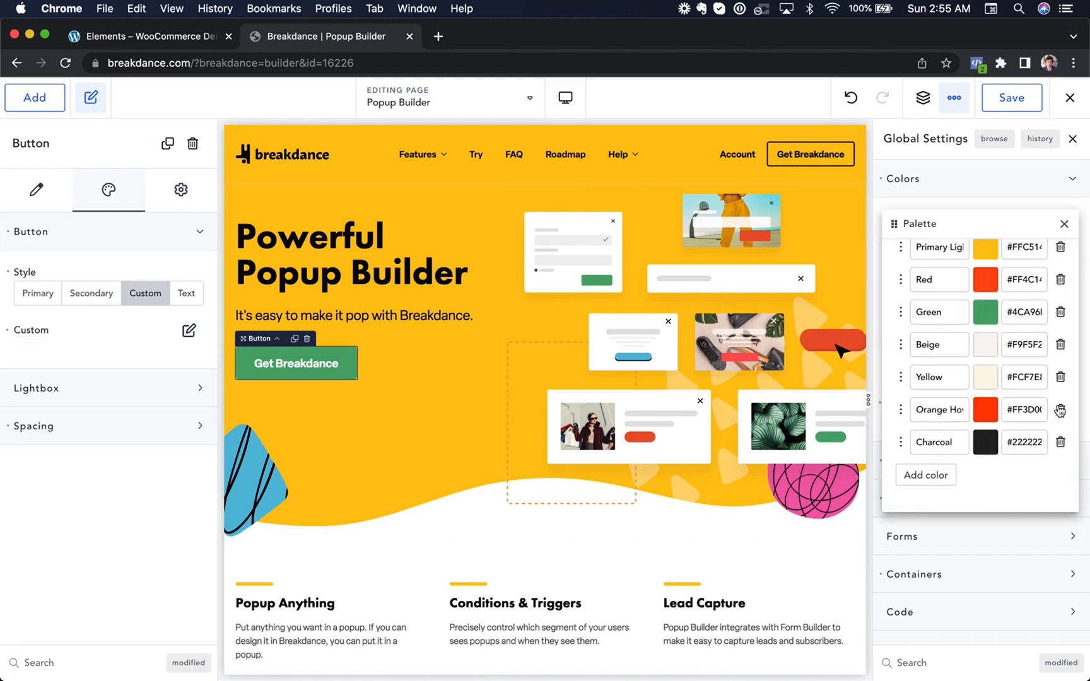
left_click(989, 313)
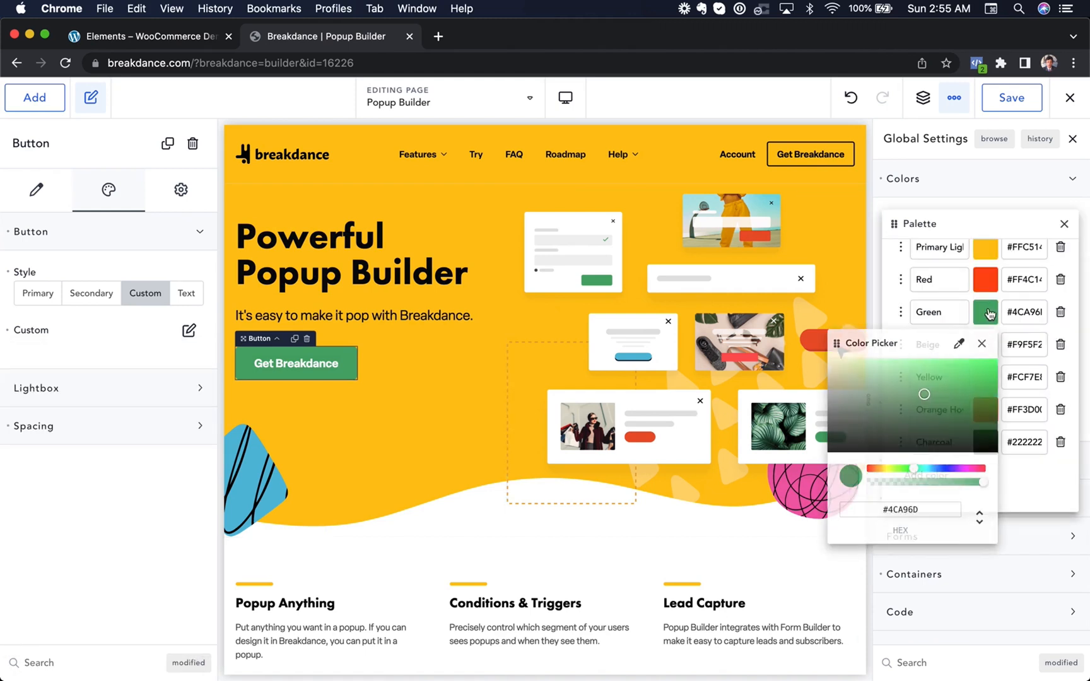
left_click(952, 474)
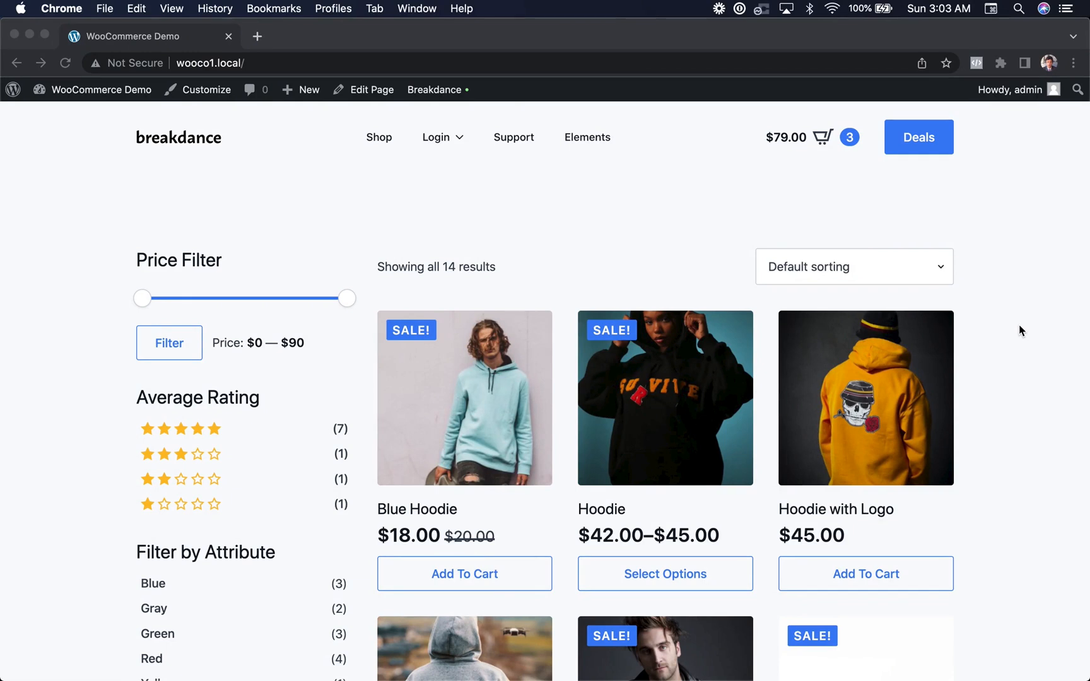
Open Breakdance's global styles for editing from the WooCommerce Demo shop page
left_click(1018, 325)
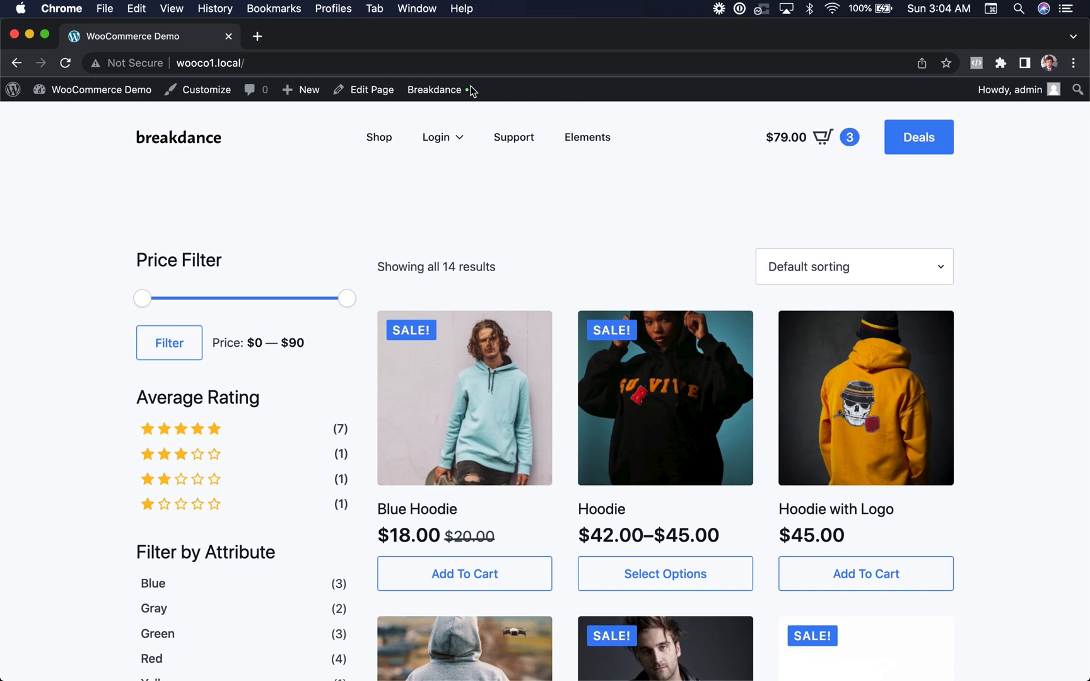
mouse_move(457, 92)
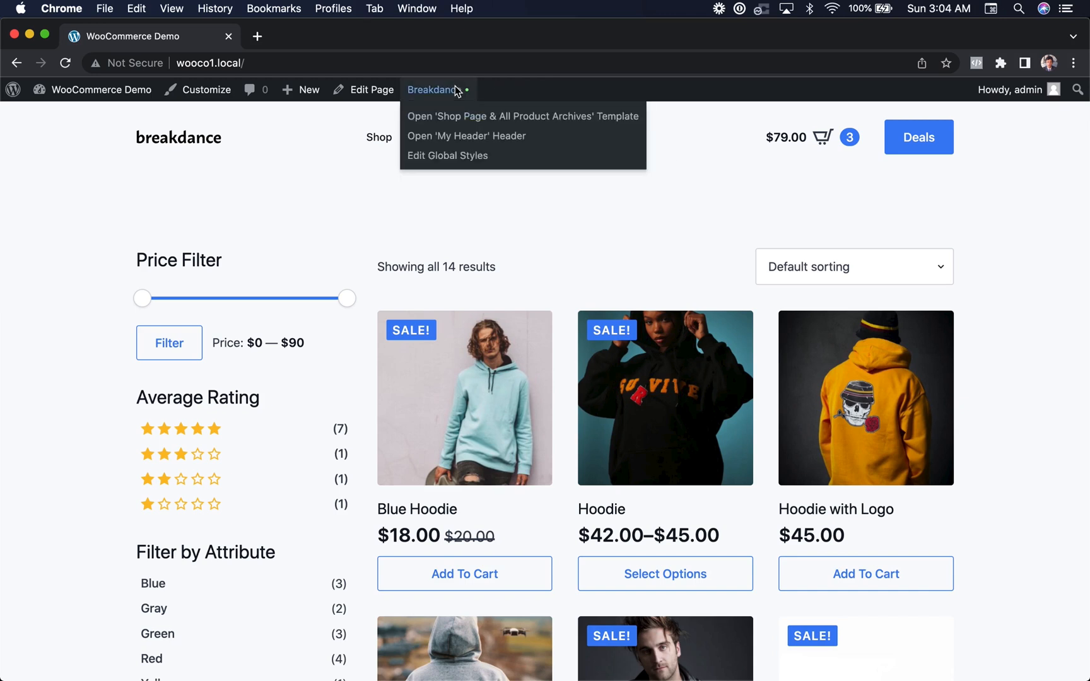
left_click(449, 158)
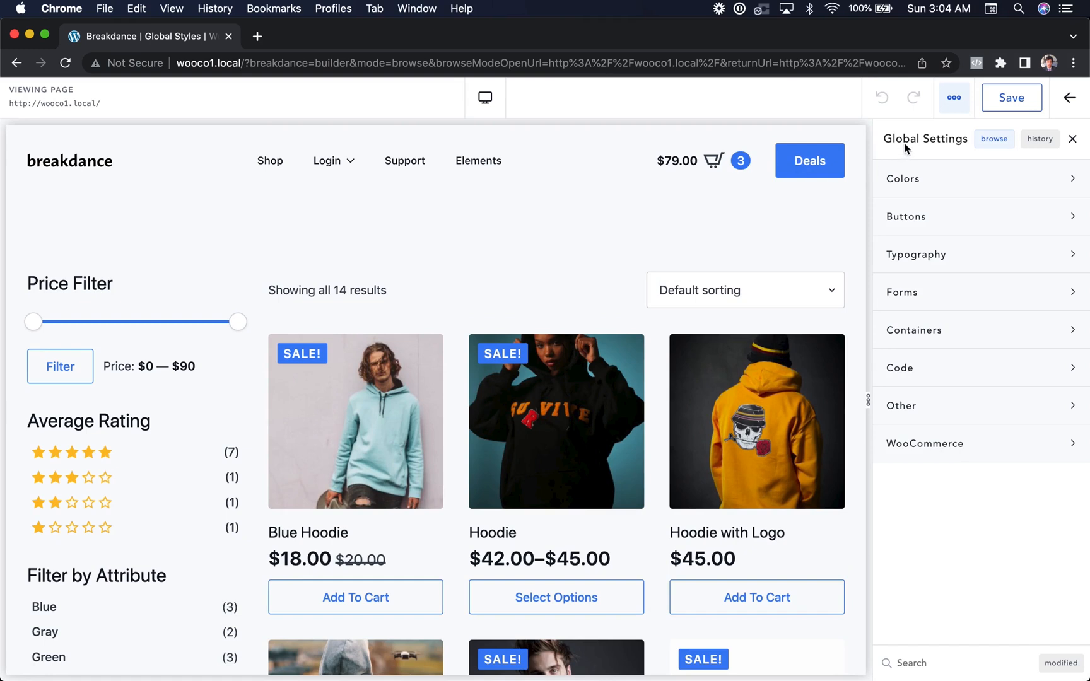
Set the global brand color to purple (#5D20E2FF) and check it on the shop page's product list
left_click(922, 186)
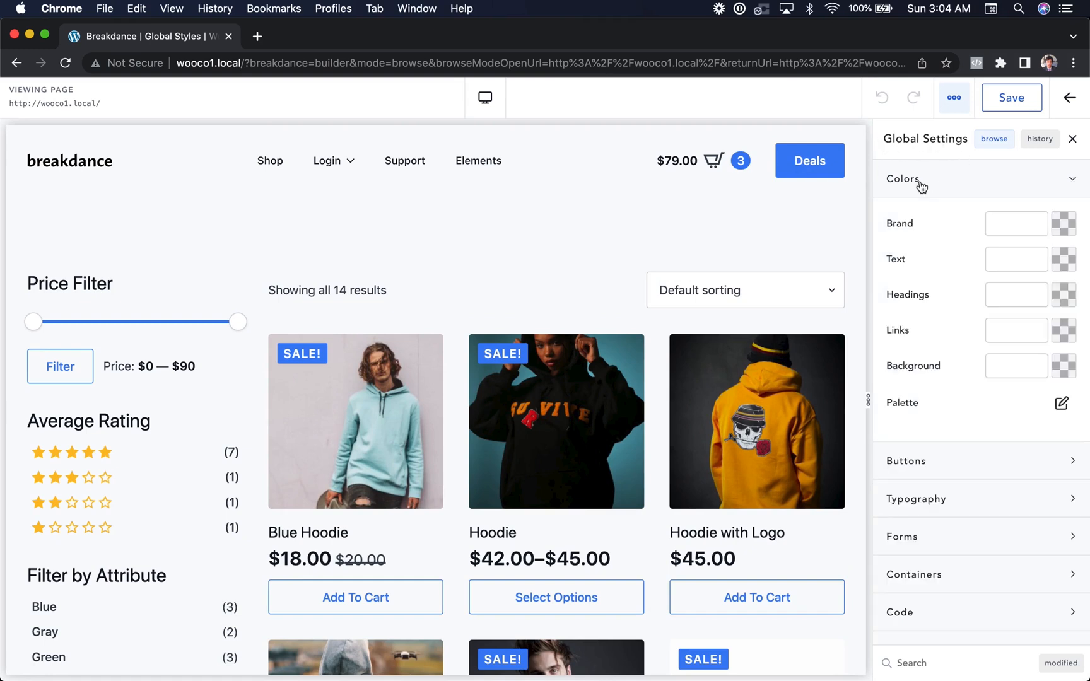
left_click(1063, 223)
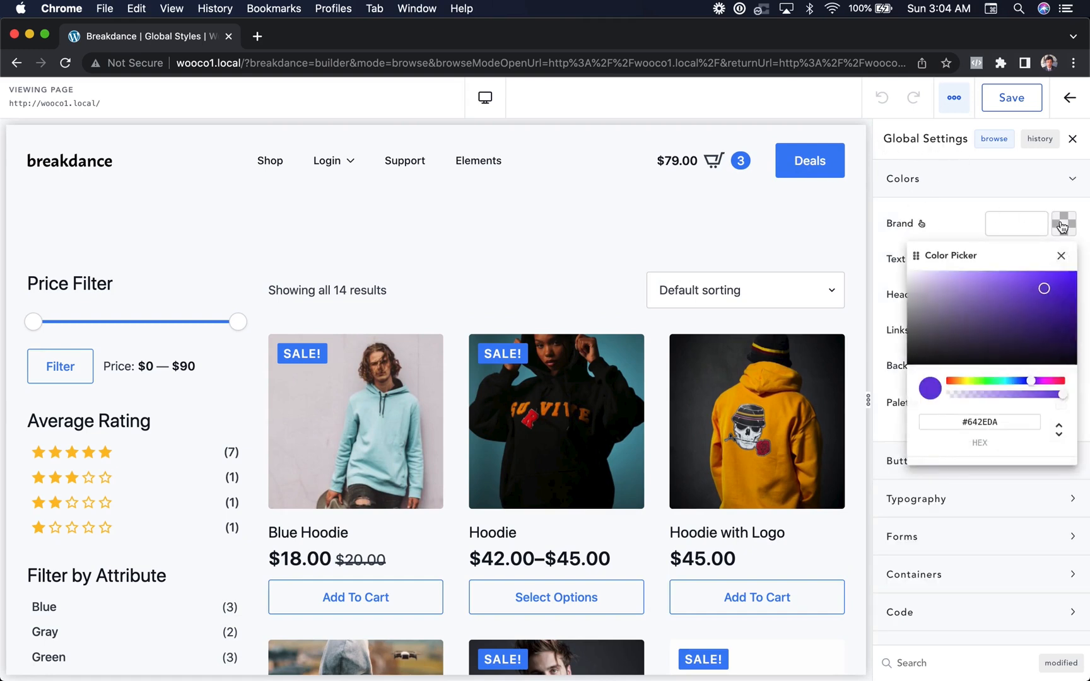
left_click(1055, 286)
left_click(1061, 256)
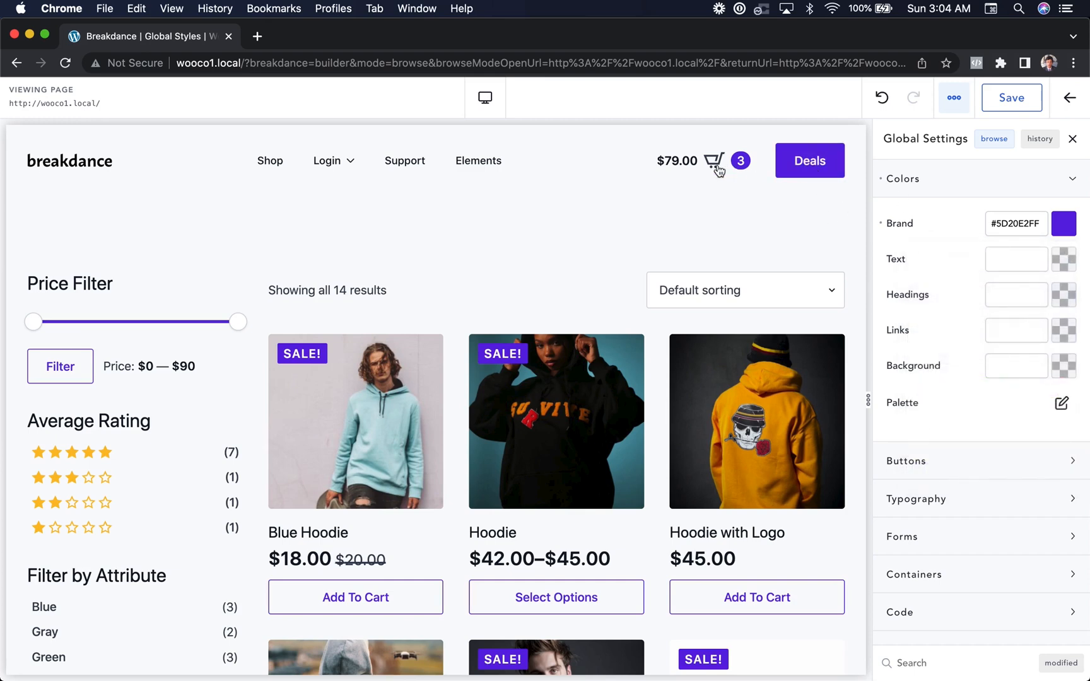
scroll(579, 253, "down", 1)
scroll(579, 253, "down", 5)
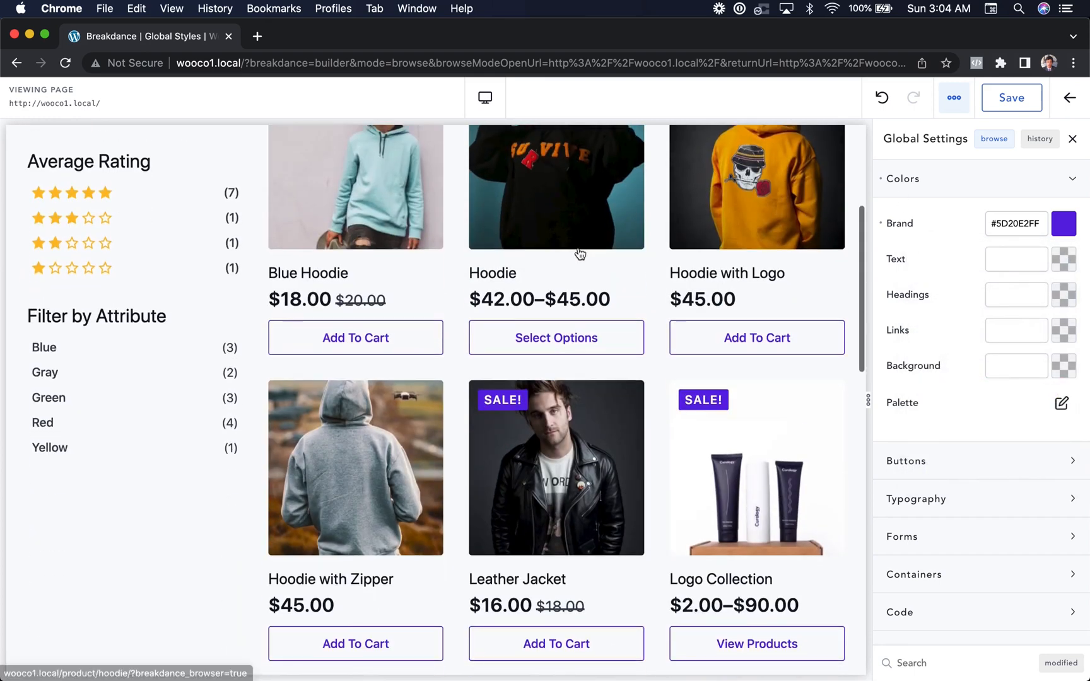
scroll(577, 253, "up", 5)
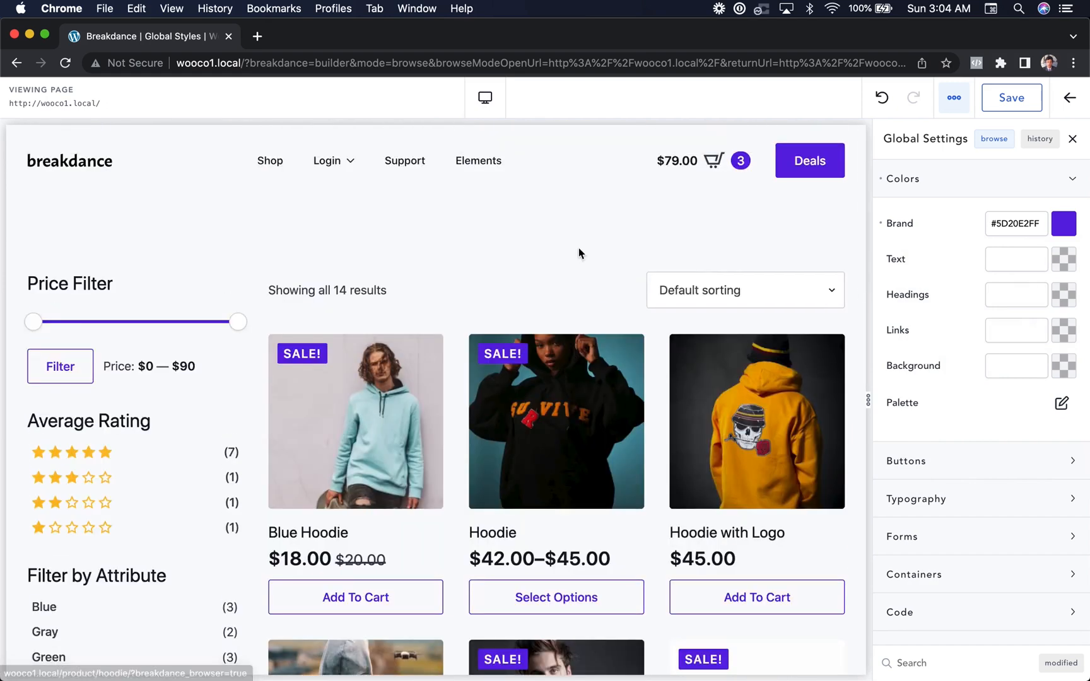
Set the global text color to black (#000000FF)
left_click(1063, 258)
left_click_drag(934, 379, 908, 407)
left_click(1062, 292)
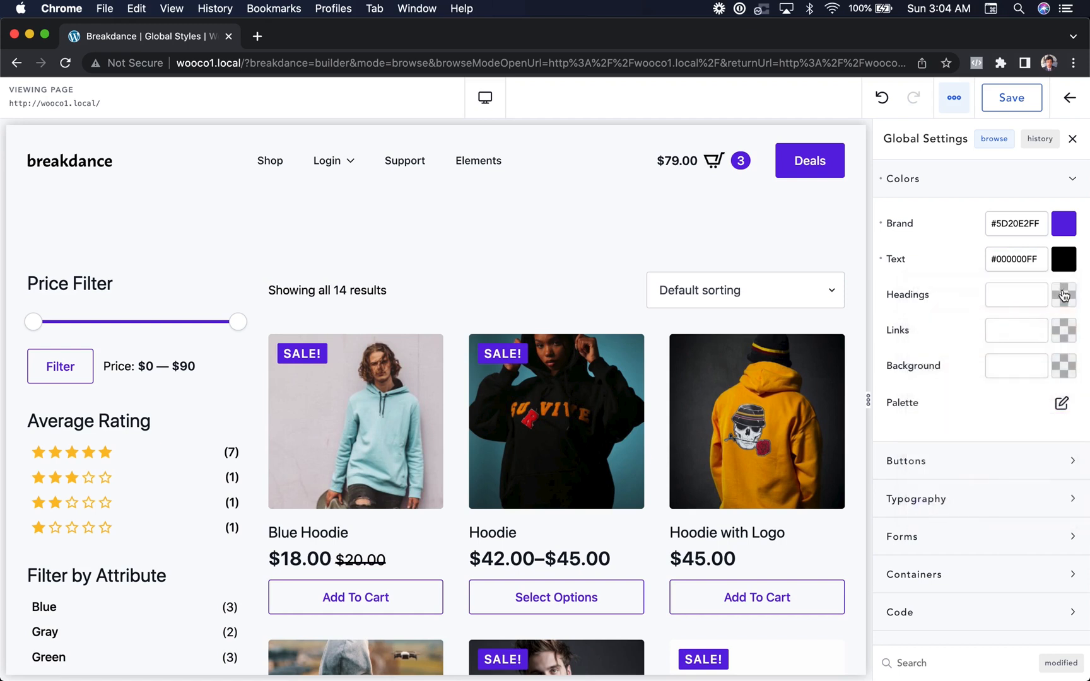
Set the global headings color to black (#000000FF)
left_click(1063, 293)
left_click(934, 365)
left_click_drag(914, 414, 898, 470)
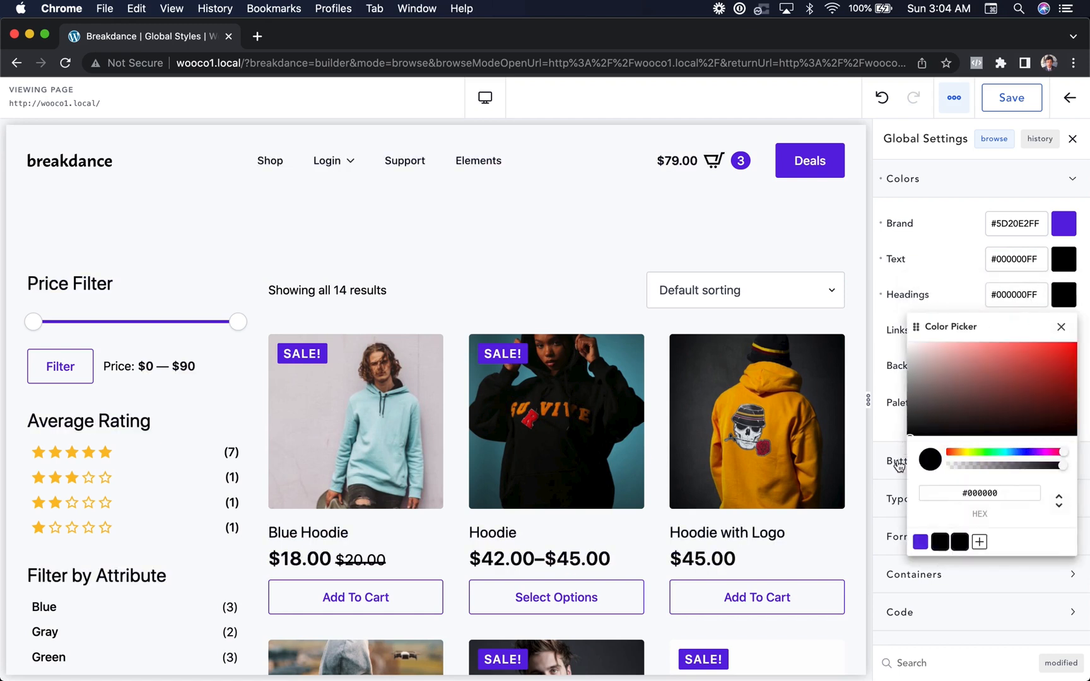
left_click(964, 270)
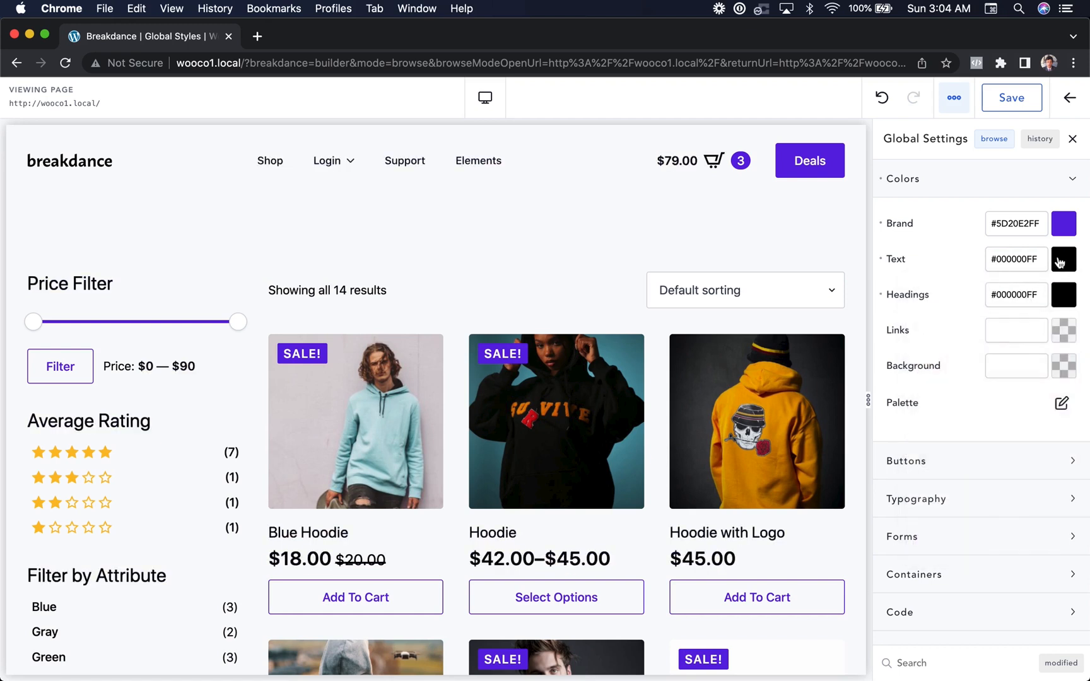
Set the global text color to dark grey (#5F5F5FFF) and collapse the color settings
left_click(1063, 258)
left_click(918, 372)
left_click_drag(903, 373, 900, 367)
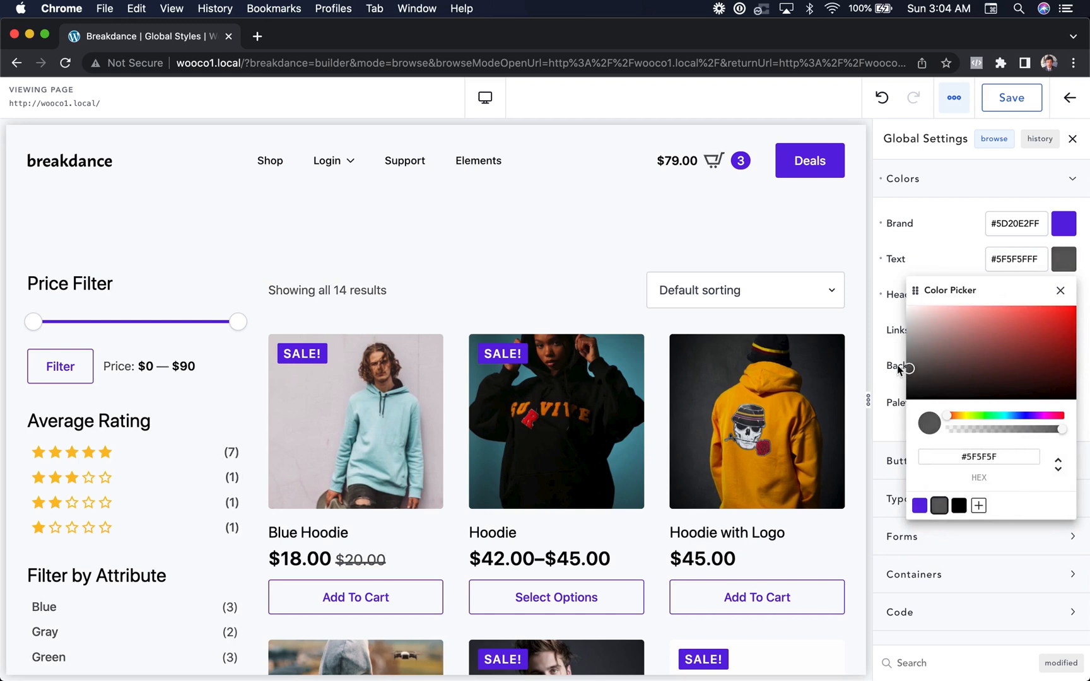
left_click(1060, 290)
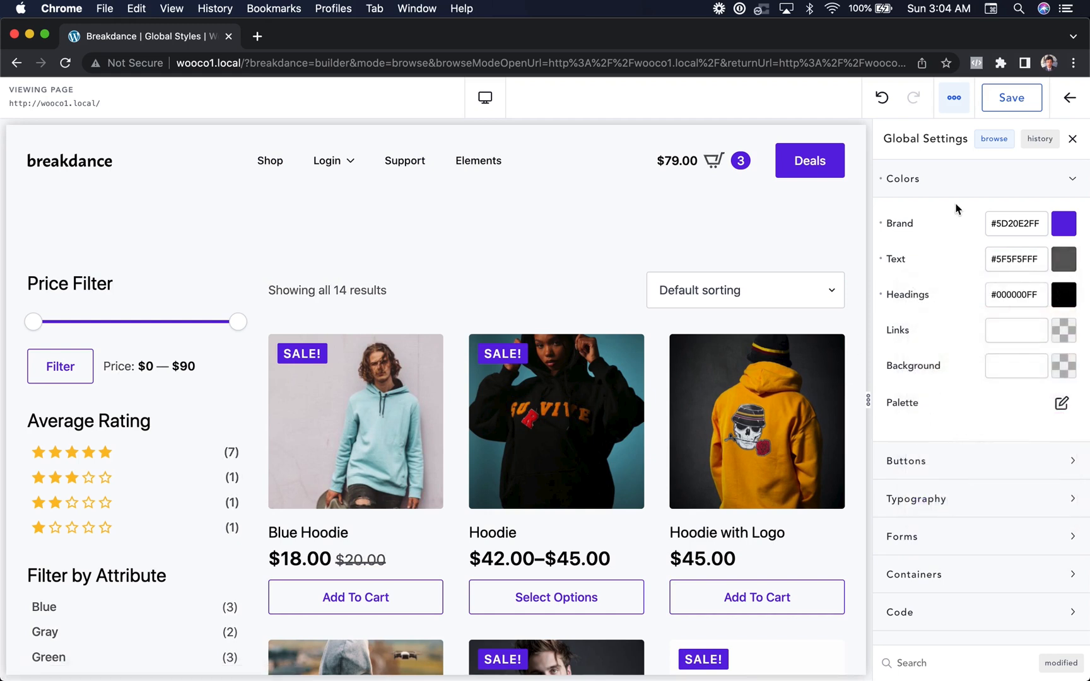
left_click(954, 183)
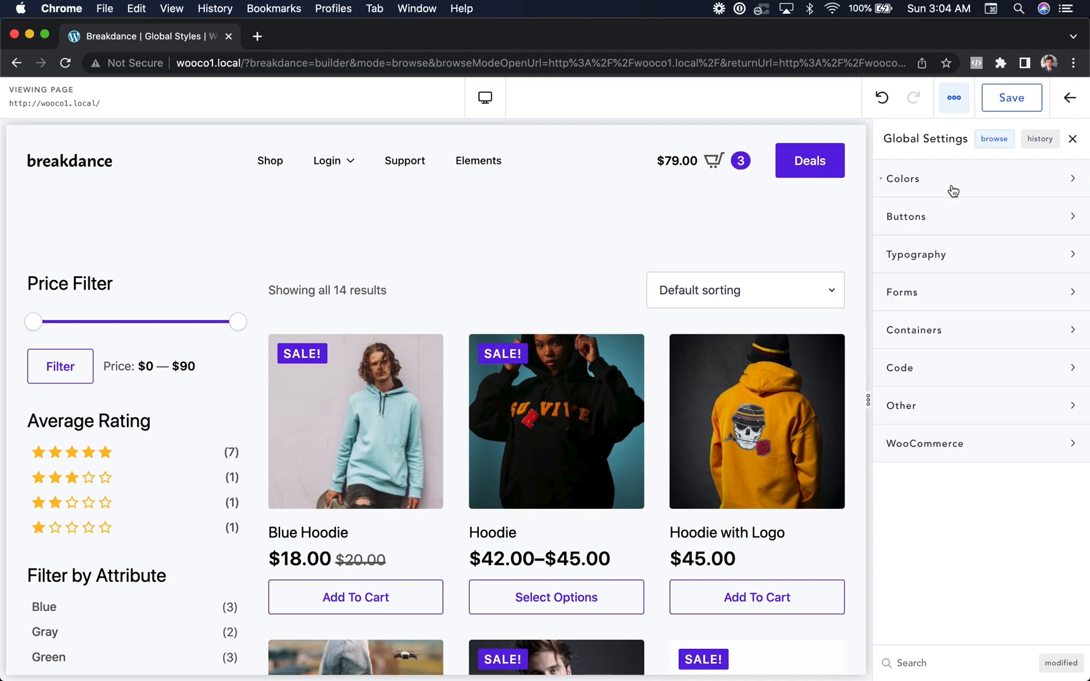
Add a scale-on-hover effect to the global primary button style
left_click(933, 220)
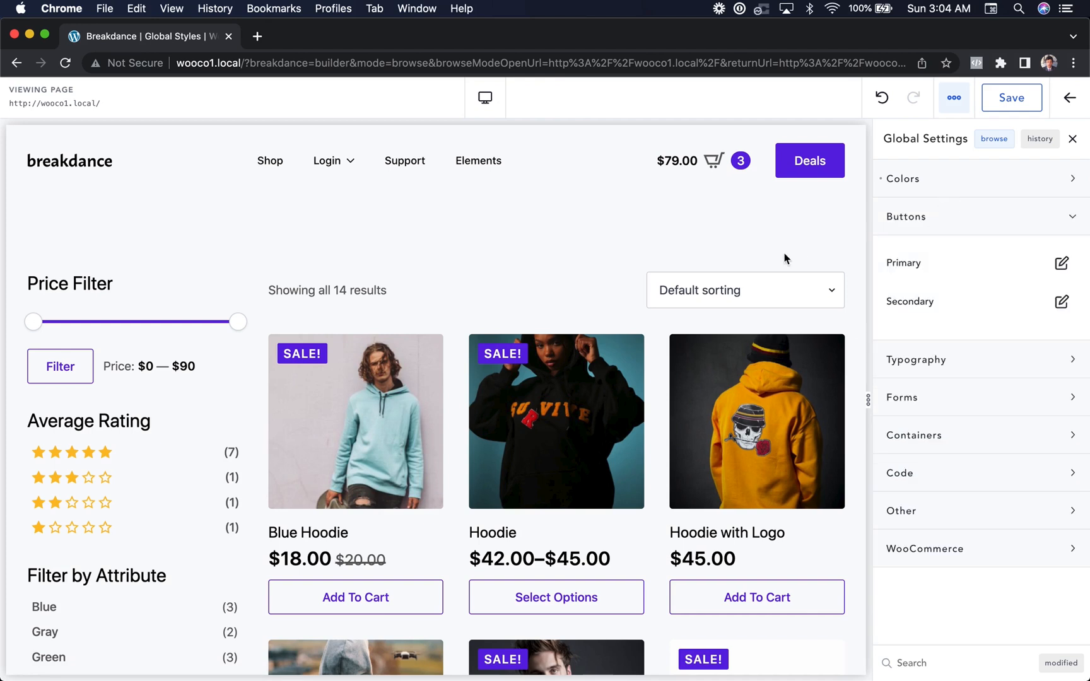
scroll(794, 220, "down", 1)
scroll(793, 220, "down", 2)
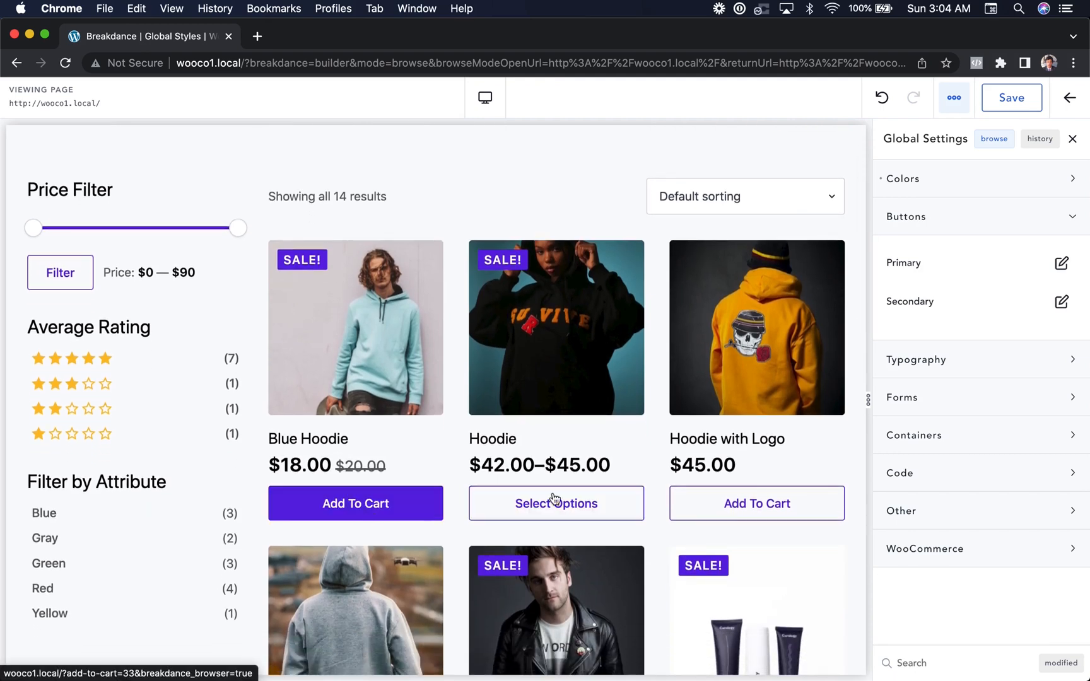
scroll(548, 354, "up", 3)
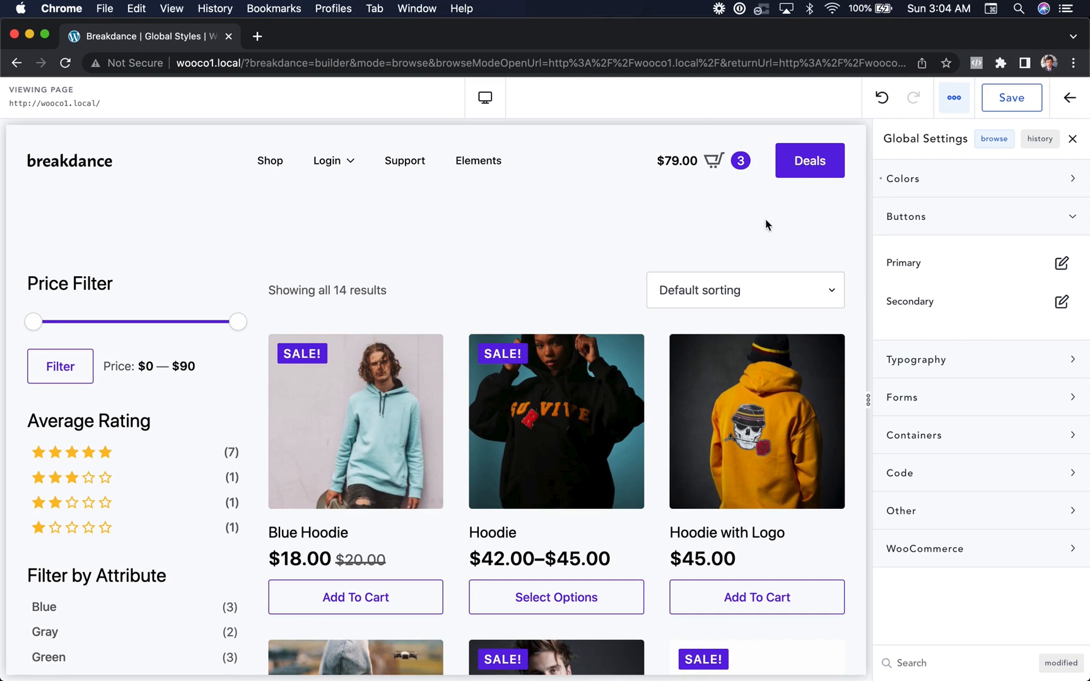
left_click(1060, 264)
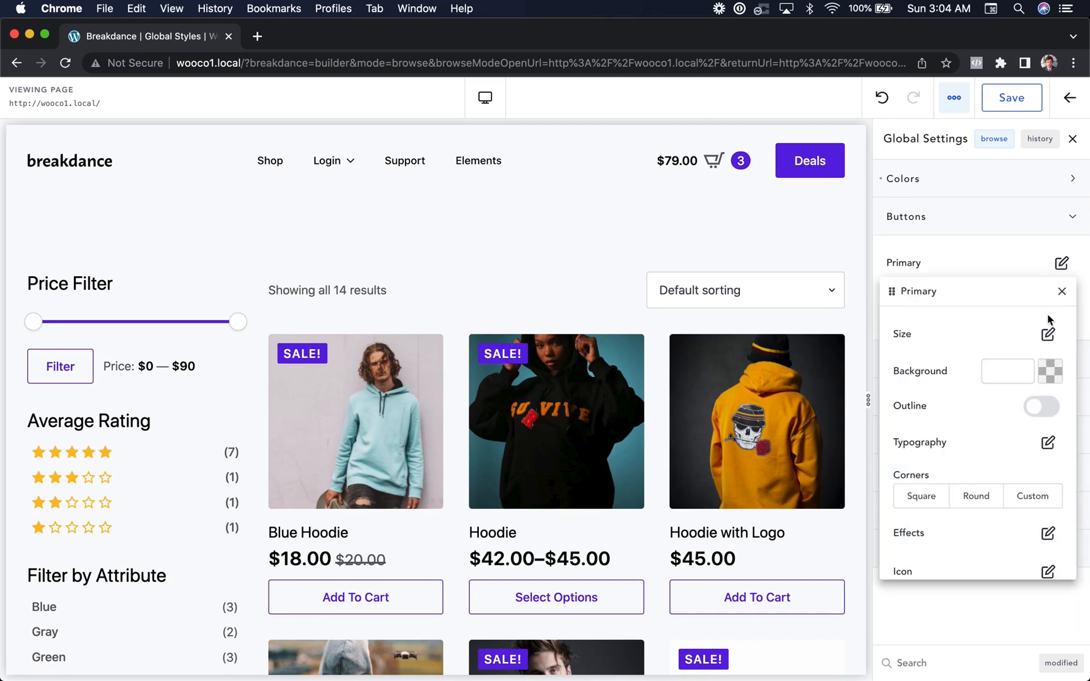
scroll(989, 404, "down", 1)
left_click(1044, 505)
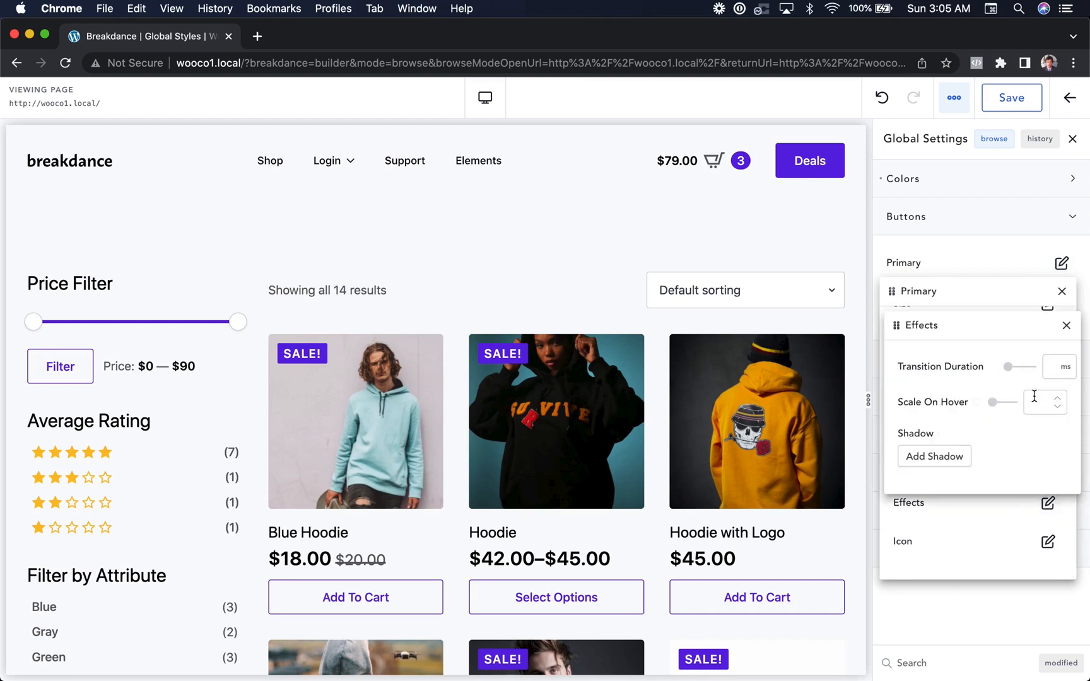
type(".1")
left_click(995, 263)
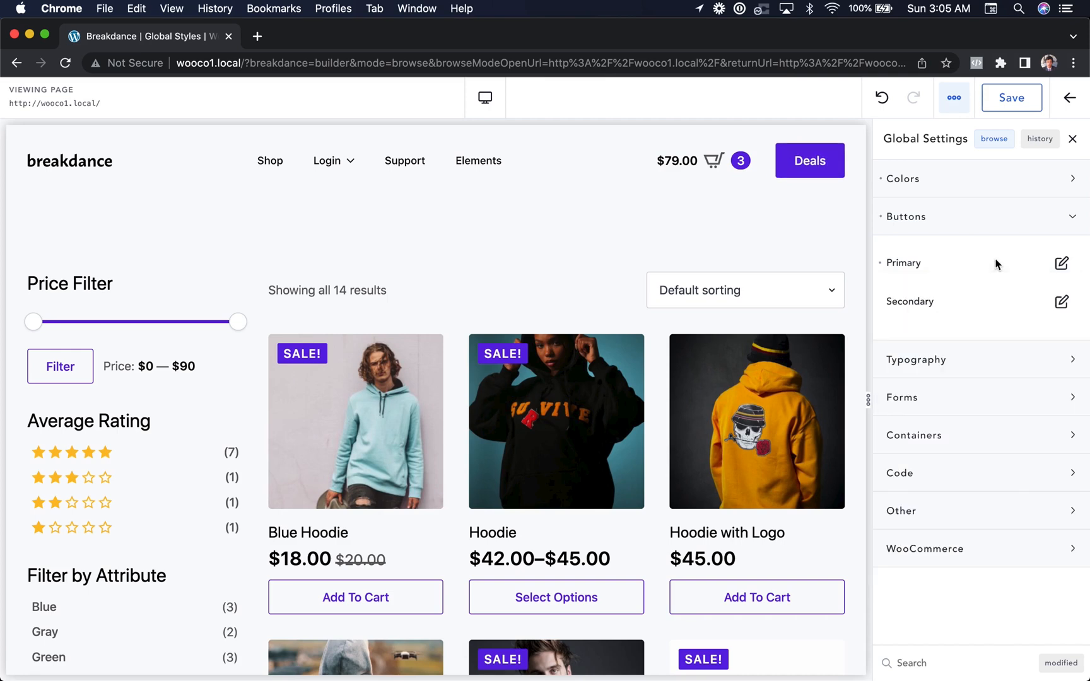
Check the primary buttons on the Hoodie with Logo product page and in the cart, and return to the shop's product list
left_click(767, 429)
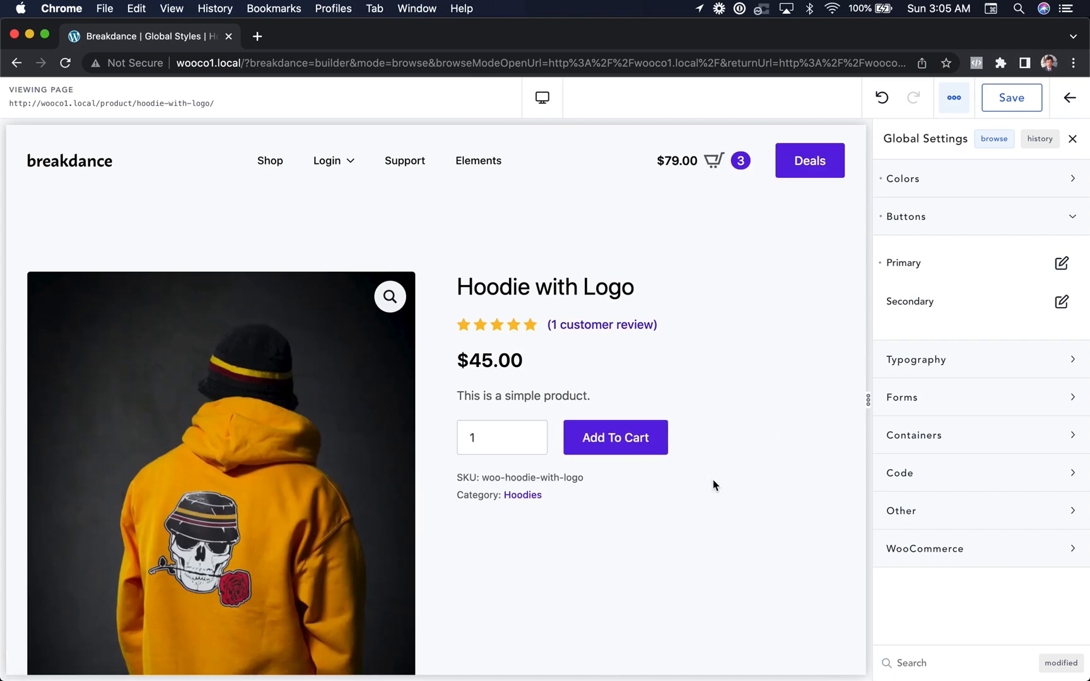
left_click(716, 166)
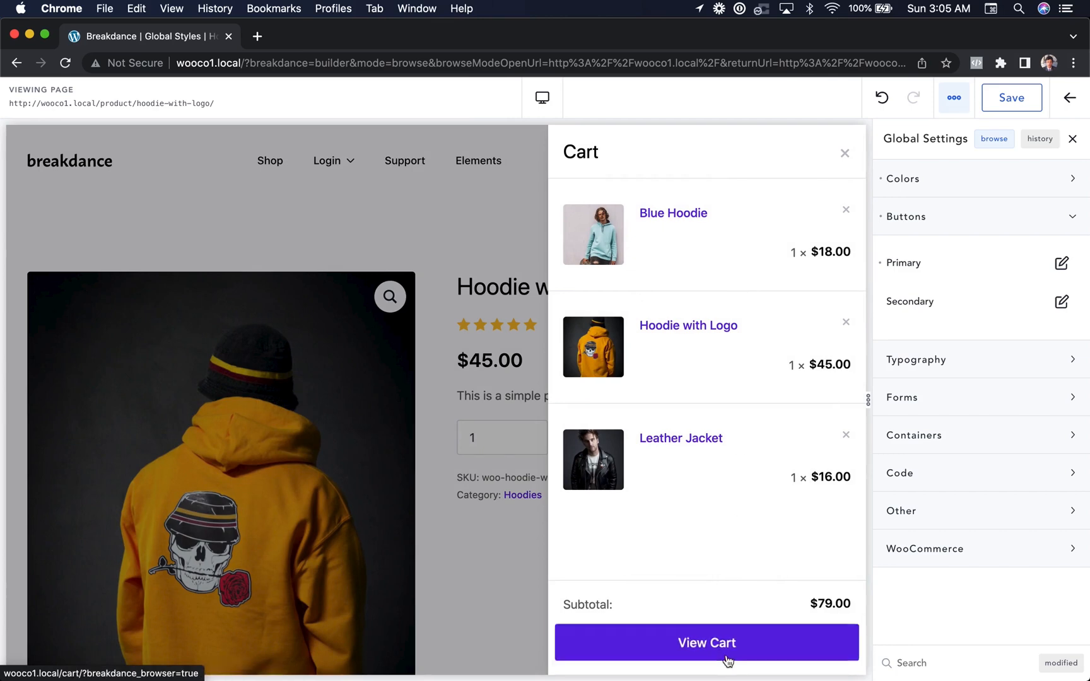
left_click(485, 553)
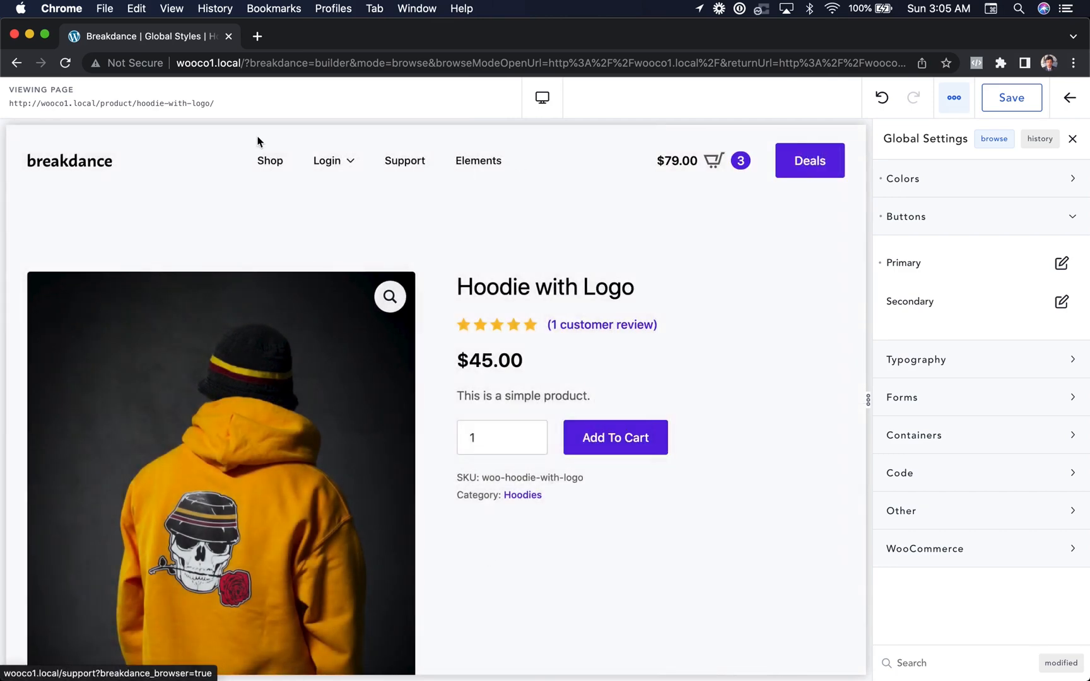
left_click(268, 166)
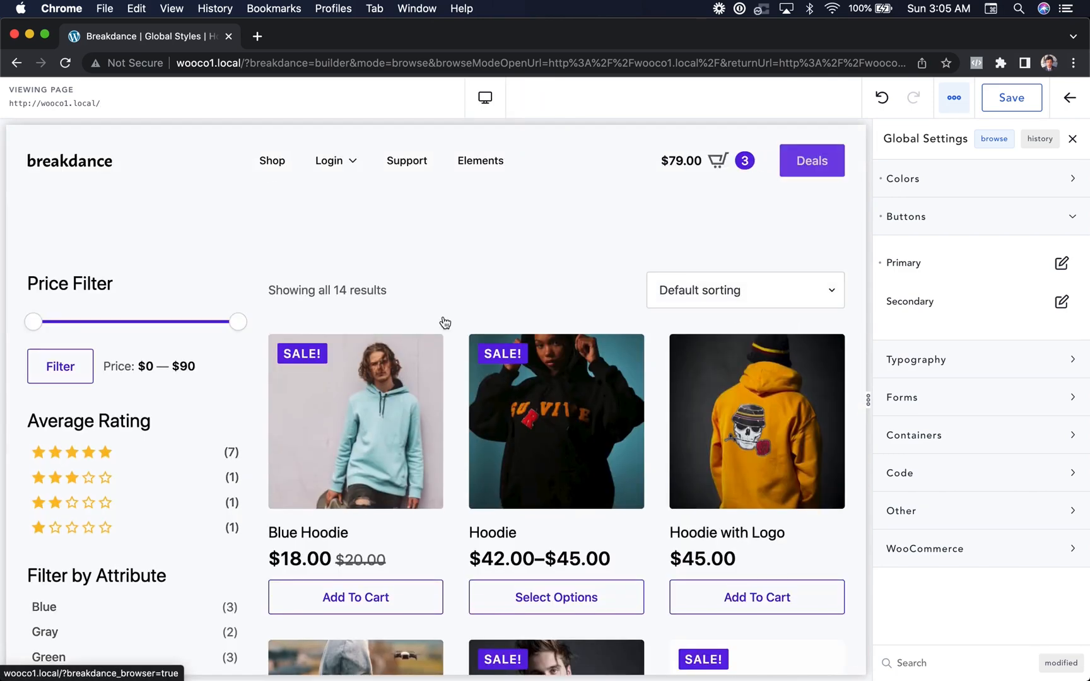
scroll(480, 474, "down", 3)
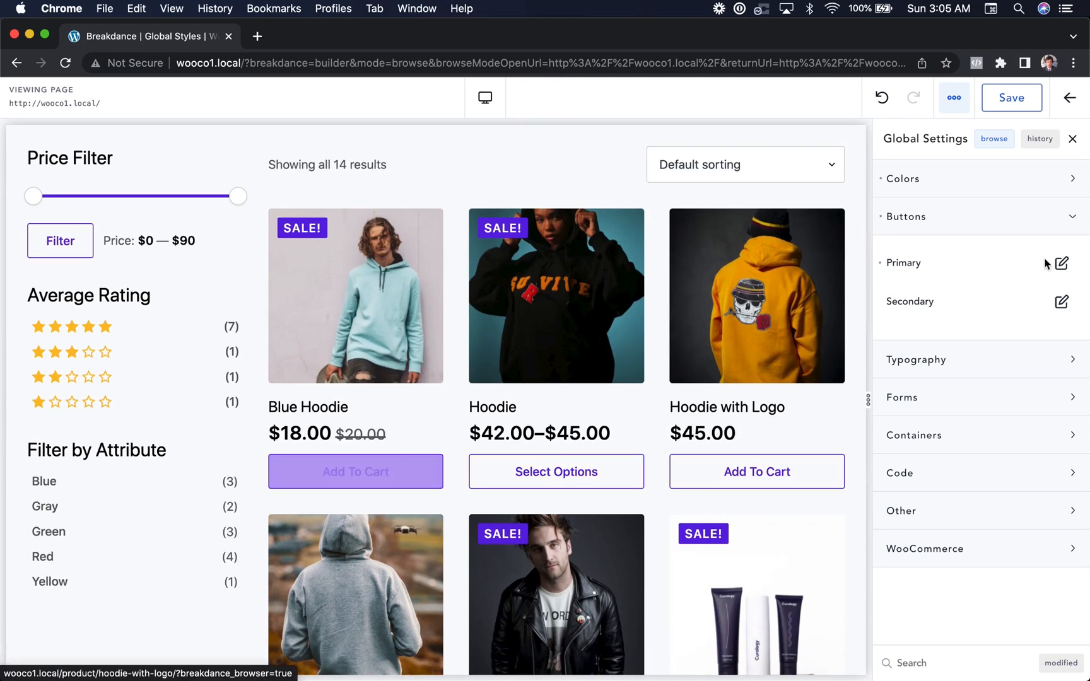
Set the global secondary button's scale on hover to 1.1 and check it on an Add To Cart button
left_click(1060, 302)
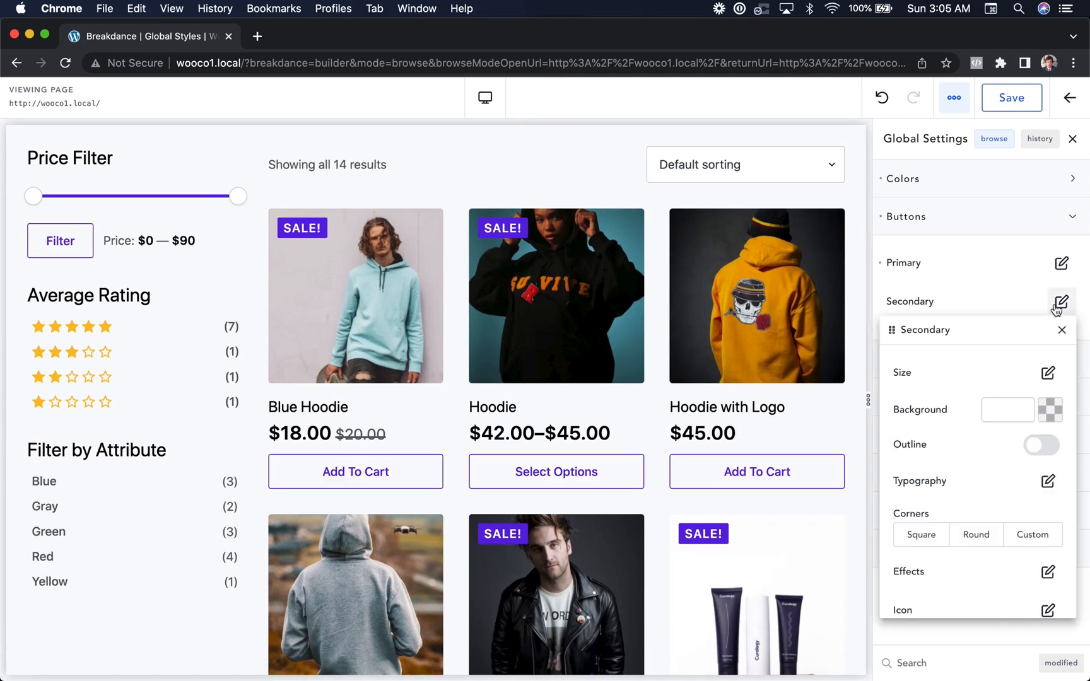
scroll(1009, 524, "down", 1)
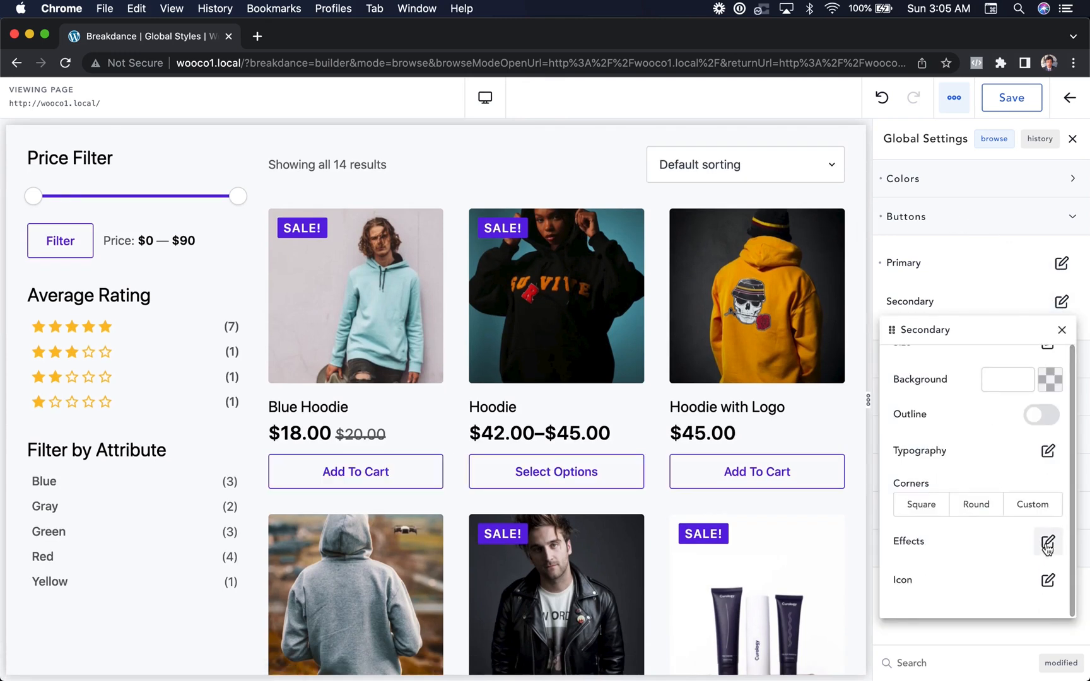
left_click(1046, 542)
type("1")
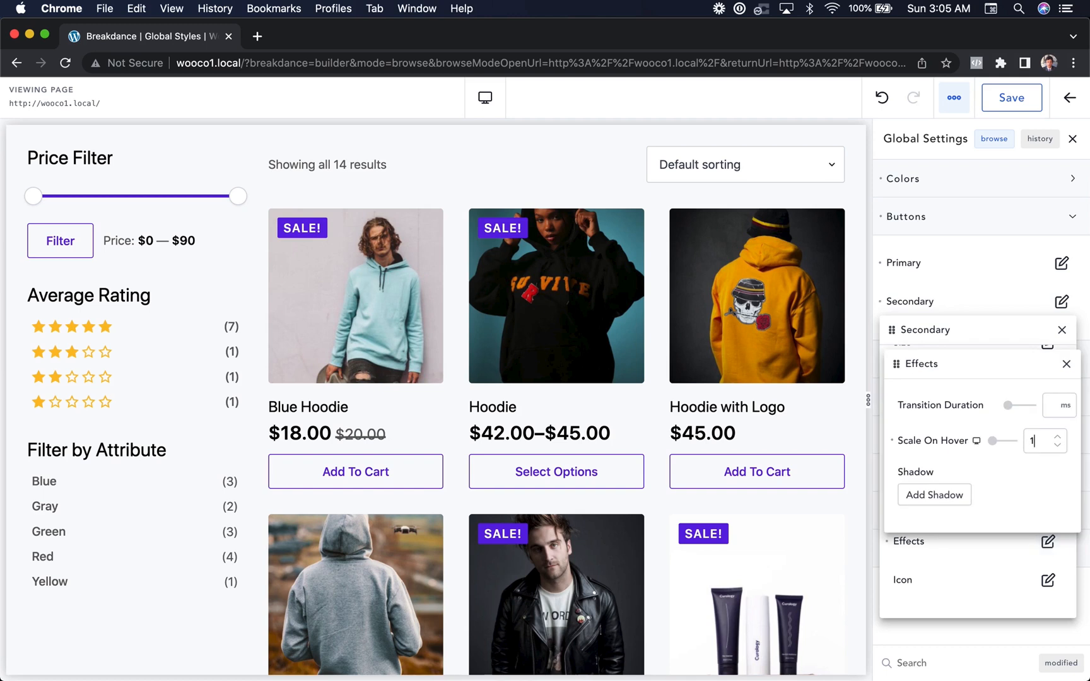
type(".1")
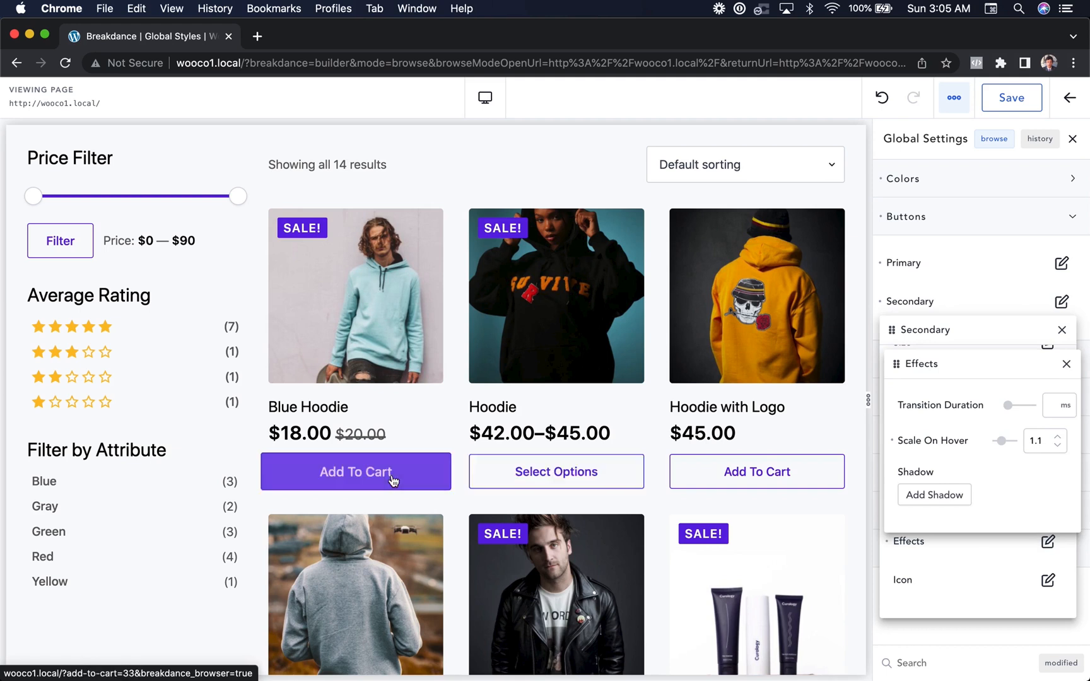
left_click(998, 258)
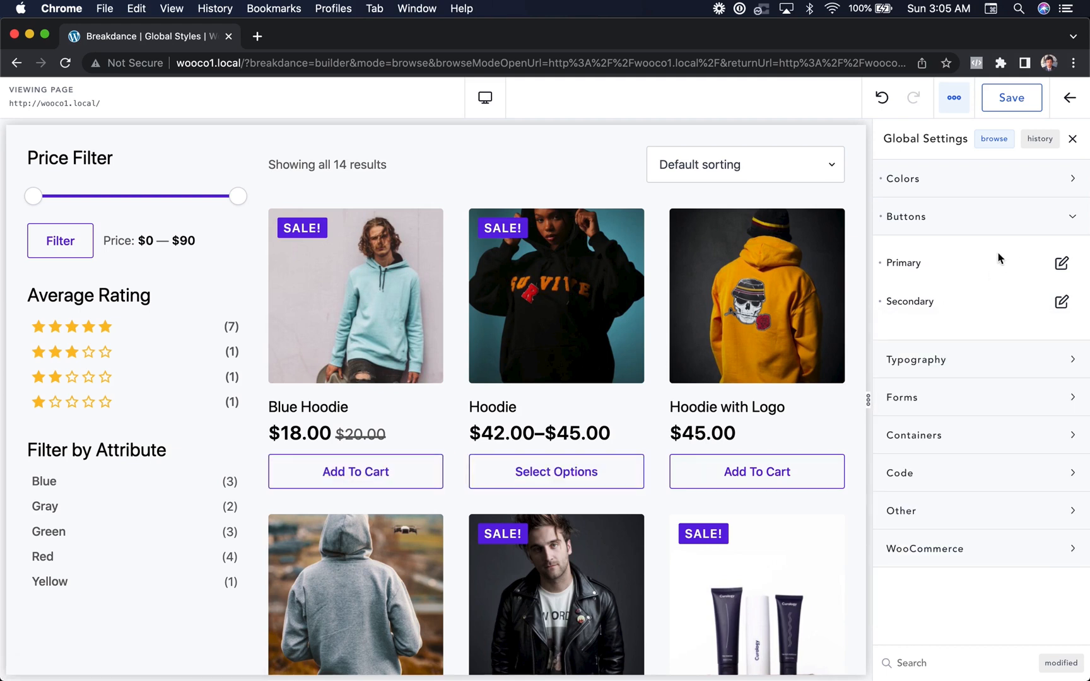
Set the global heading font to Antic Slab and check it on the shop page and the Blue Hoodie product page
left_click(983, 364)
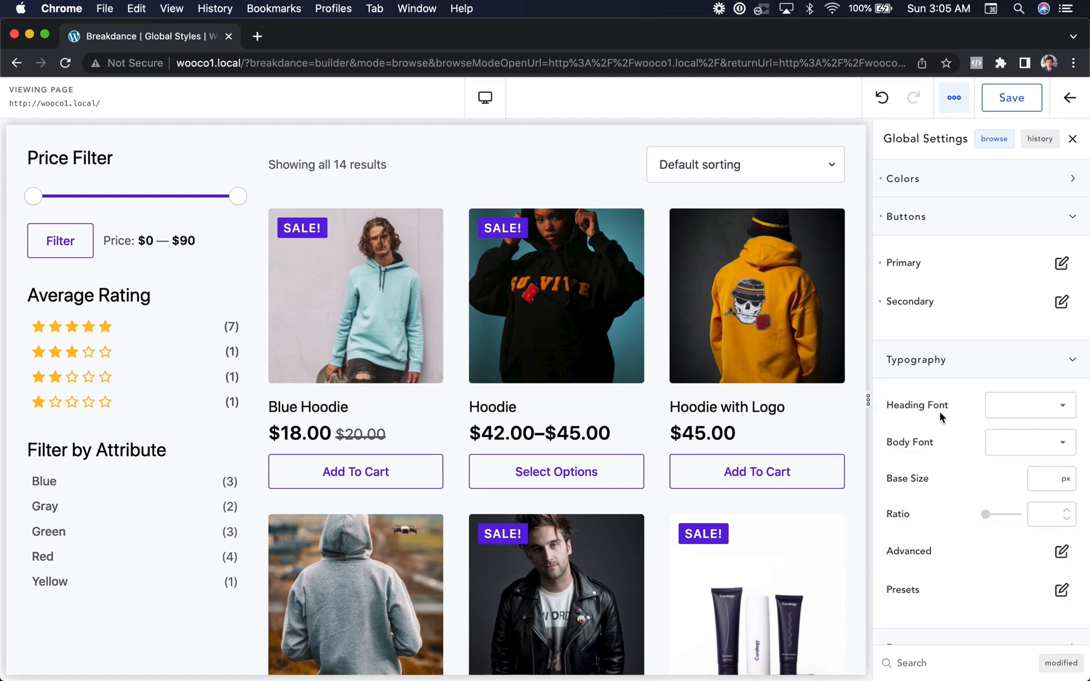
left_click(1061, 403)
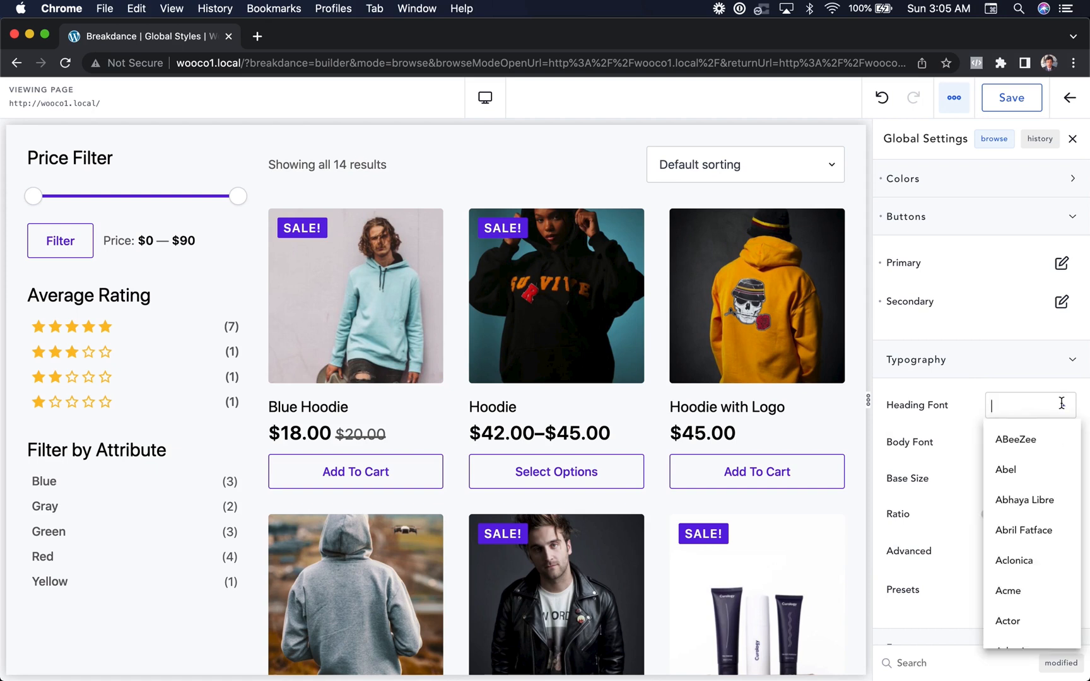
type("antic")
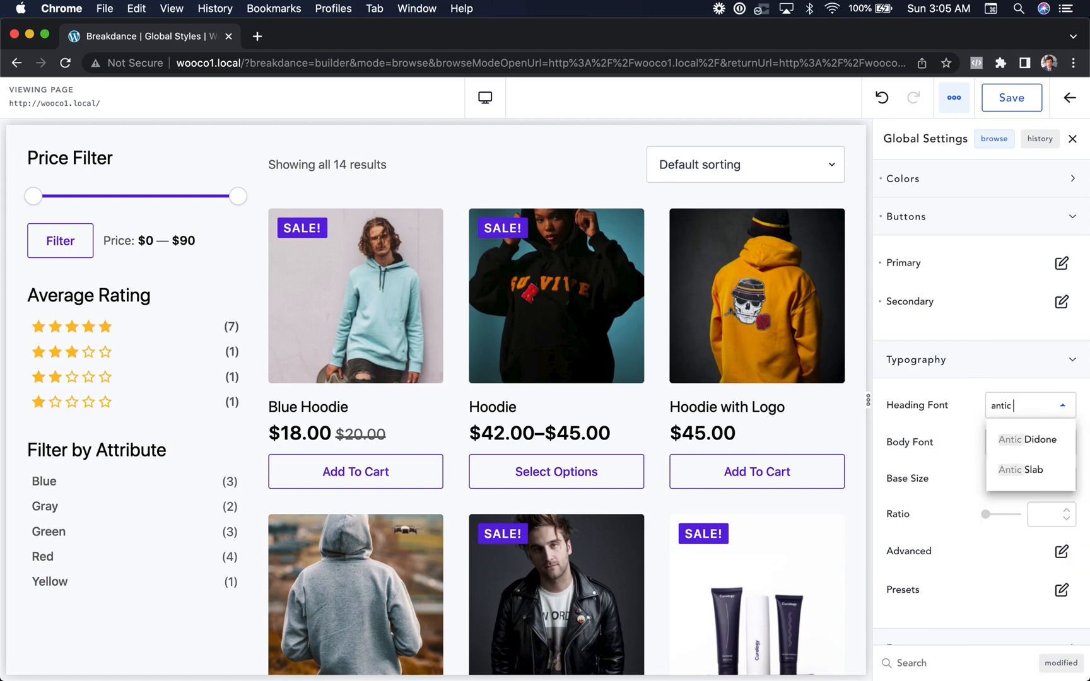
left_click(1026, 472)
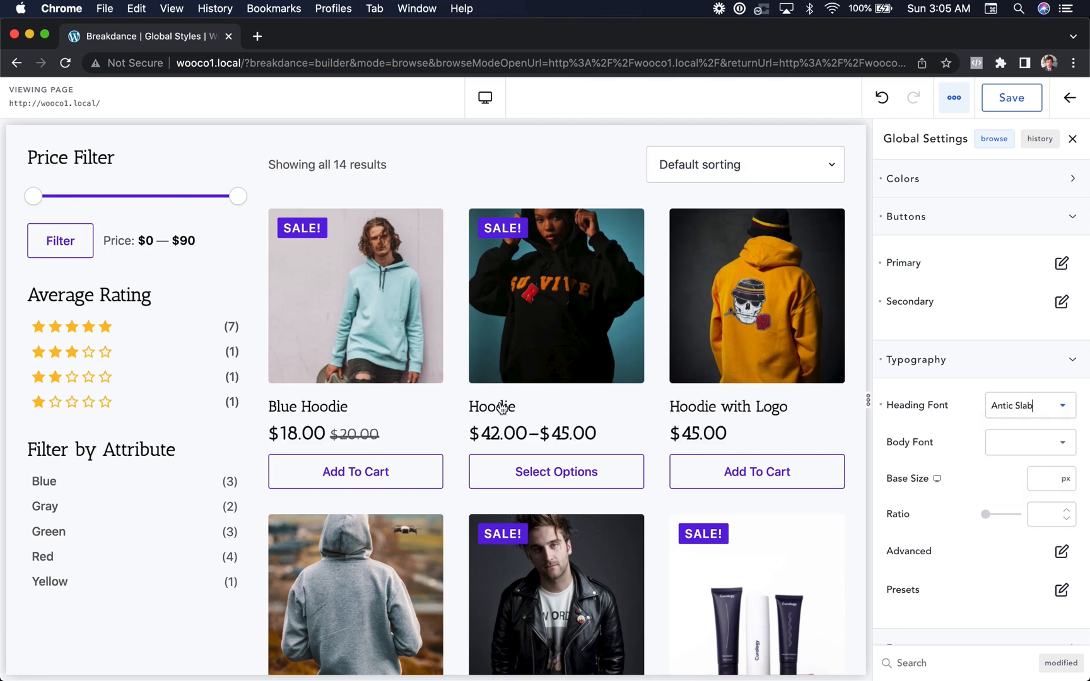
scroll(501, 408, "up", 5)
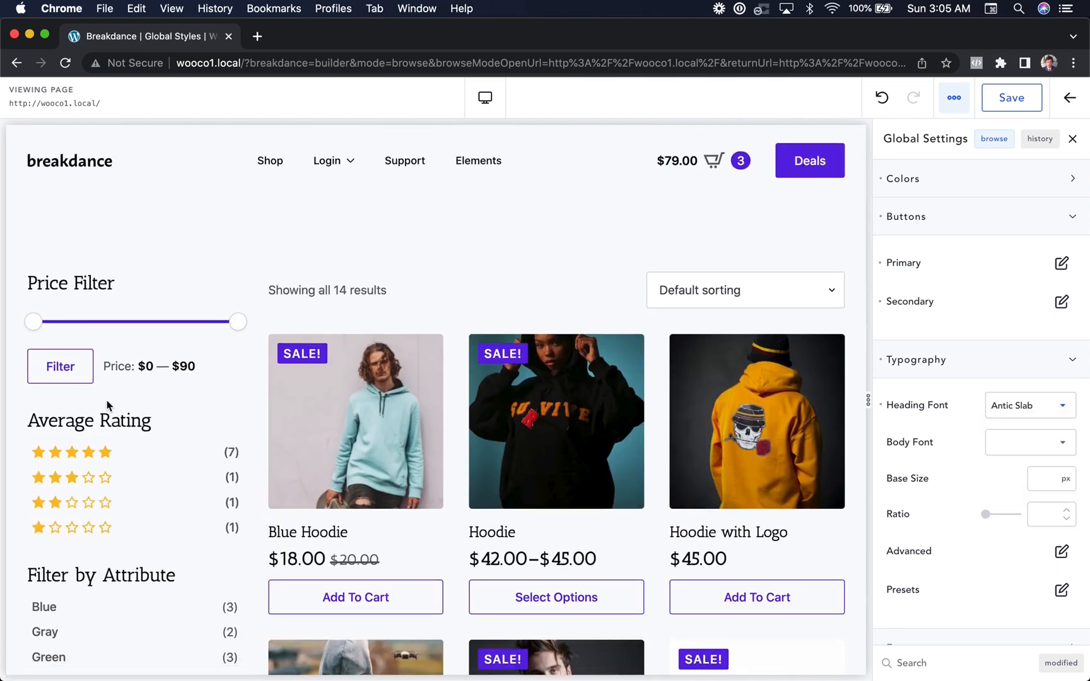
left_click(360, 447)
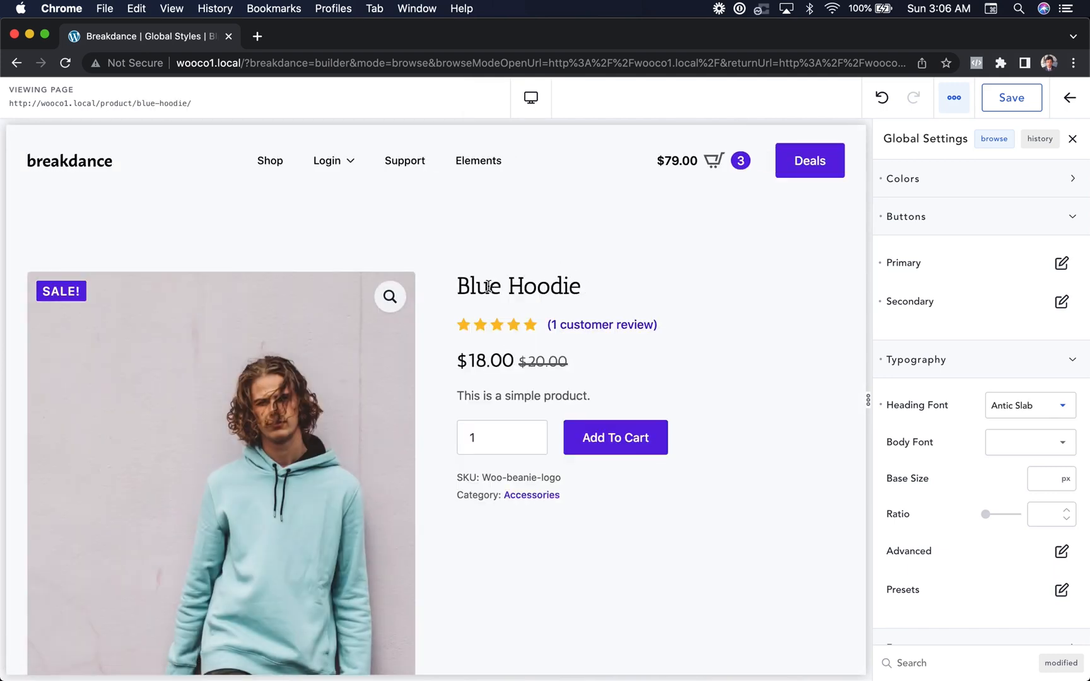
scroll(603, 390, "down", 1)
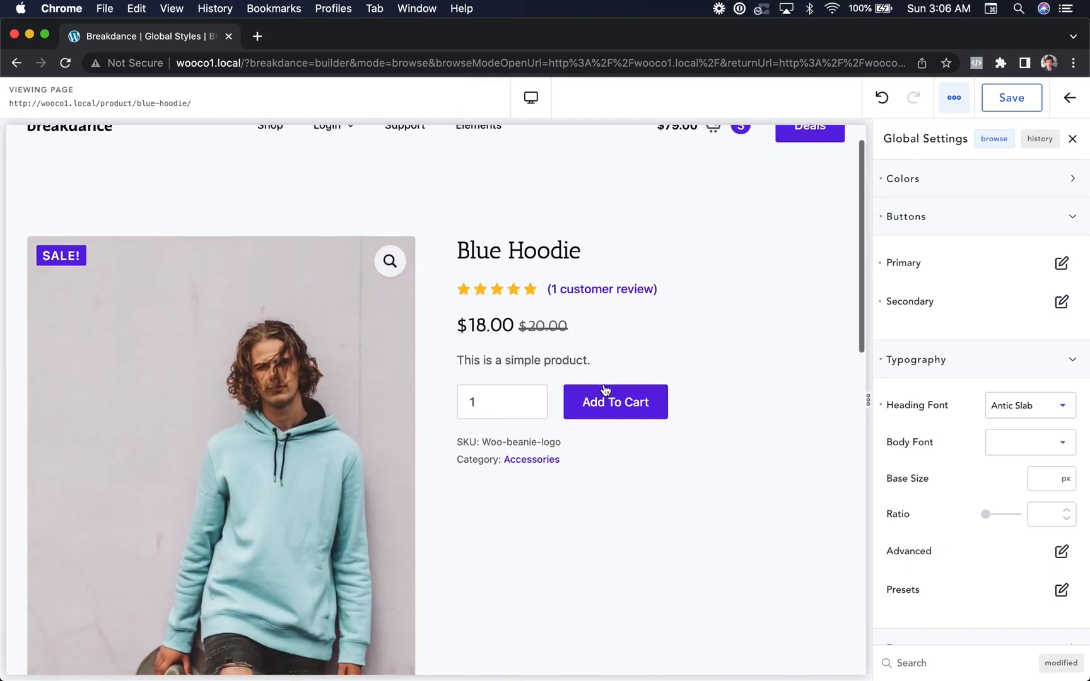
Set the global body font to Source Sans Pro and check it down the Blue Hoodie product page
left_click(998, 440)
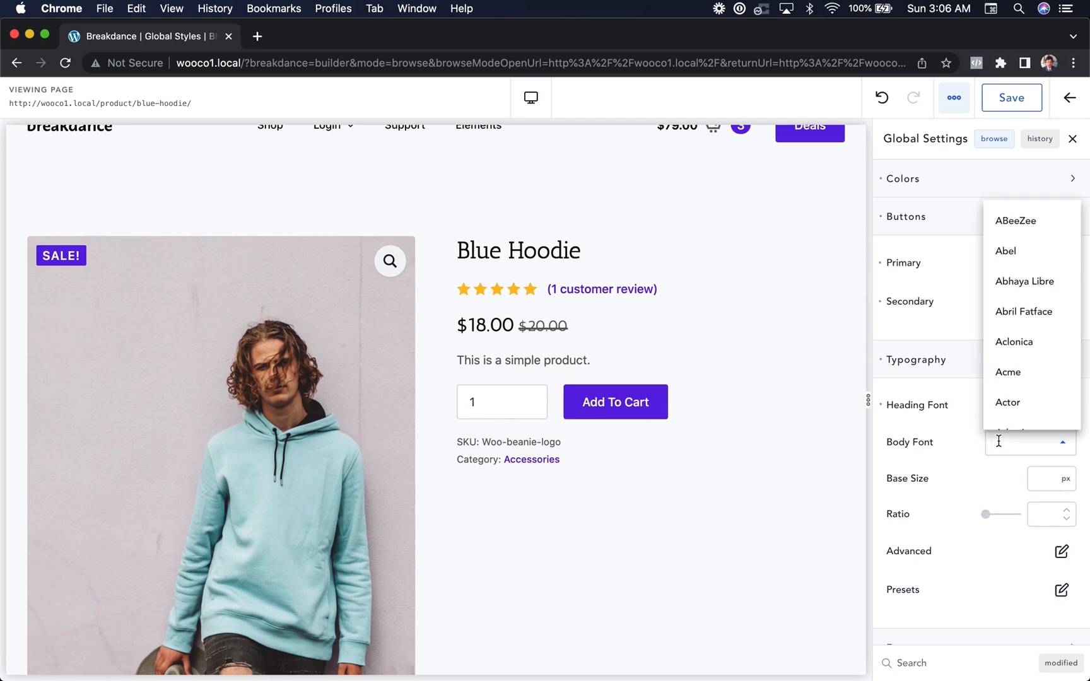
type("source sans")
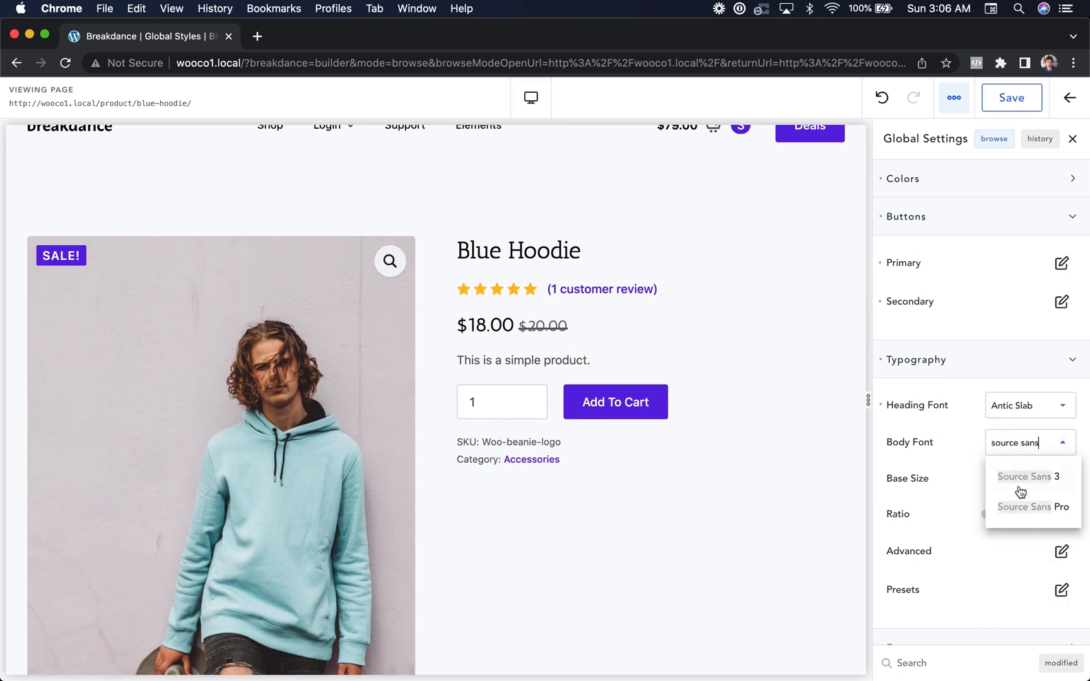
left_click(1024, 507)
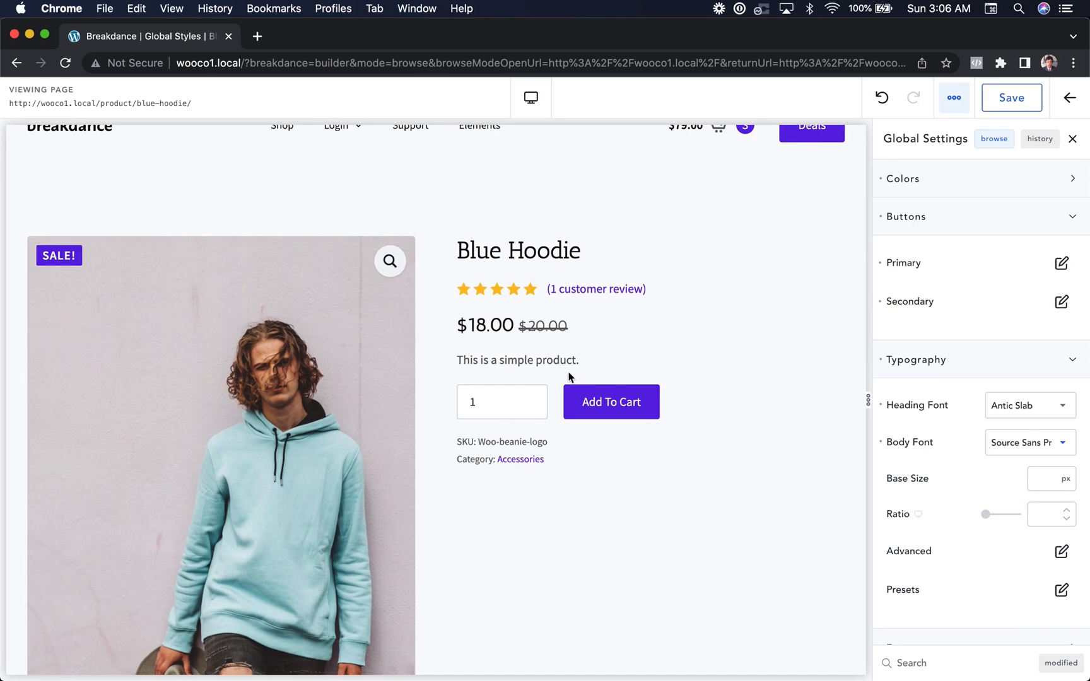
scroll(570, 373, "up", 1)
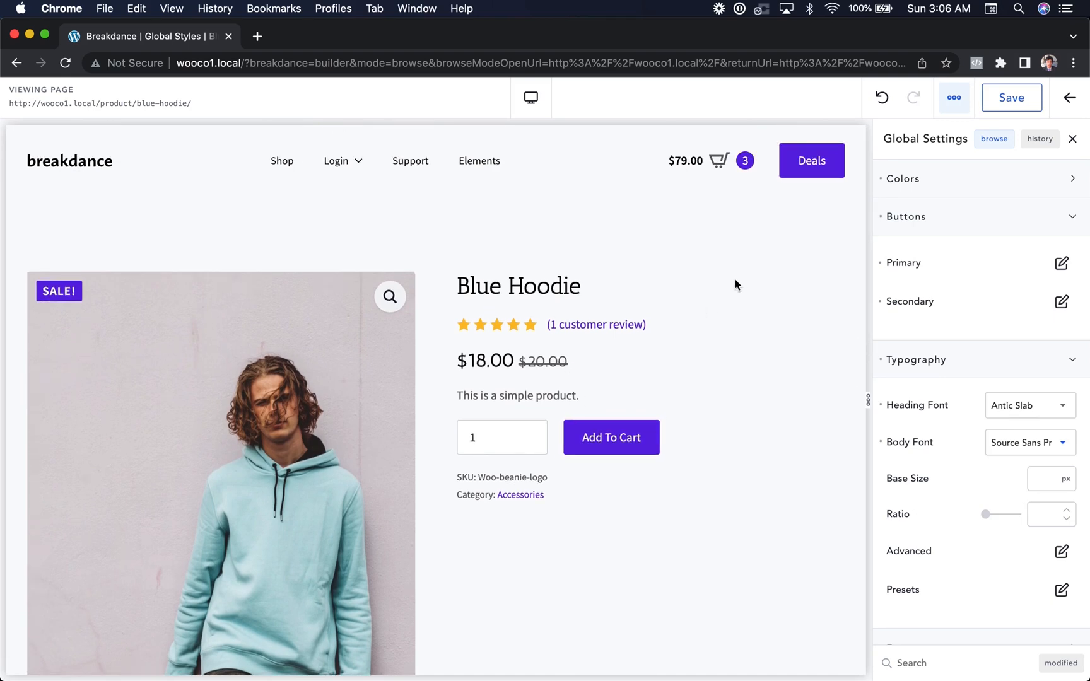
scroll(730, 291, "down", 5)
scroll(730, 292, "down", 8)
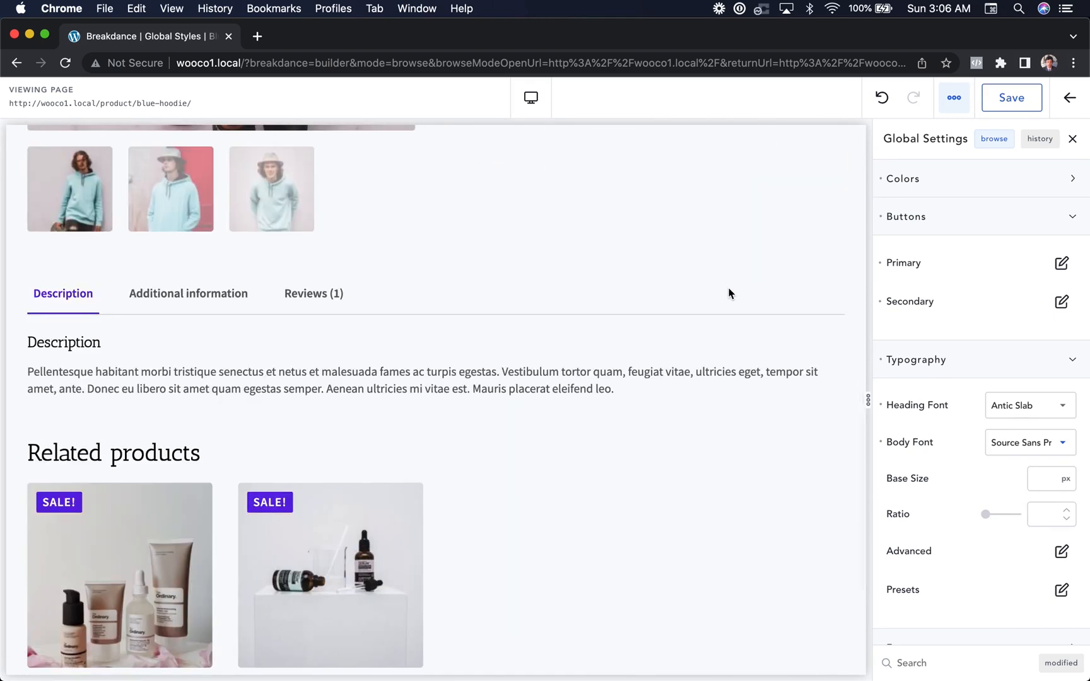
scroll(729, 292, "up", 15)
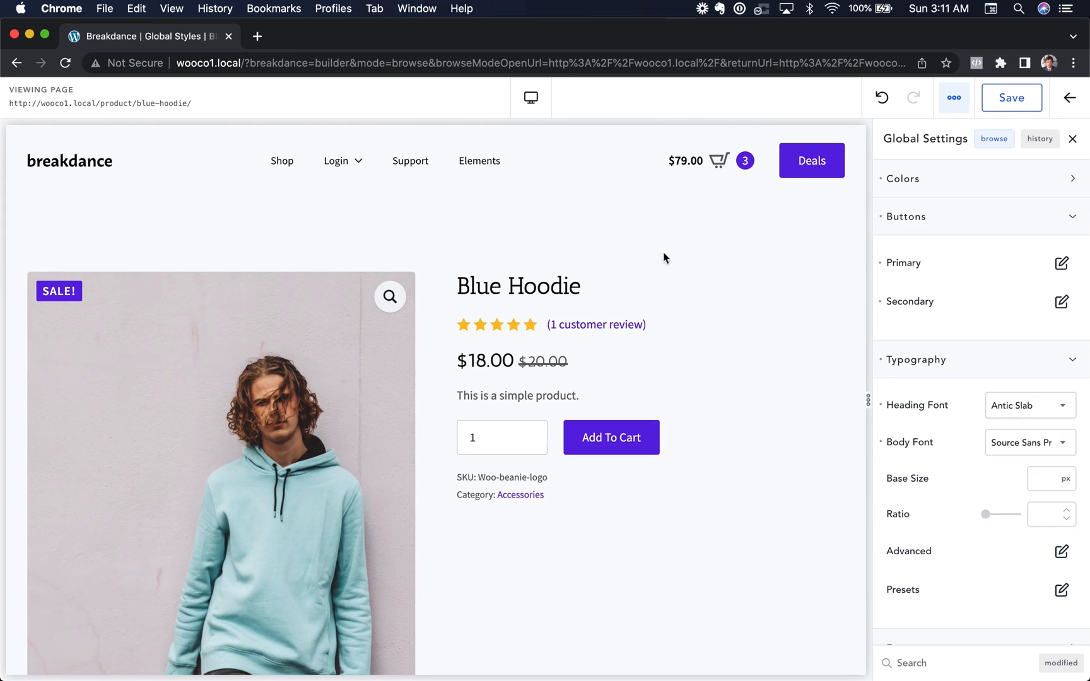
Preview the site's Elements page and set the global typography base size to 20 px
left_click(483, 162)
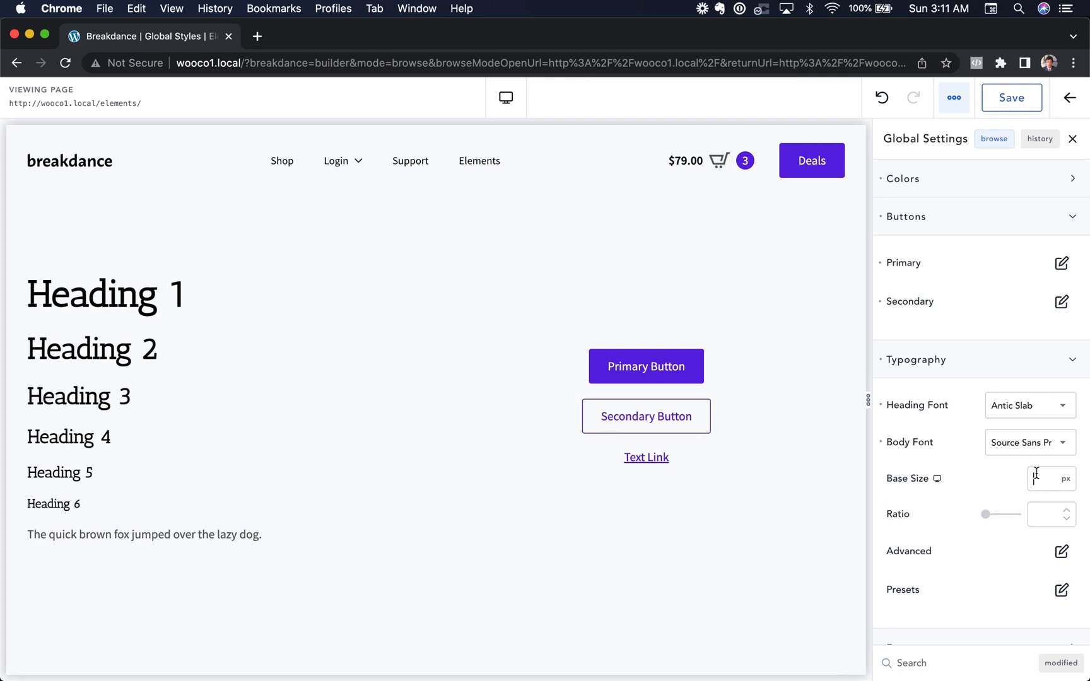
type("20")
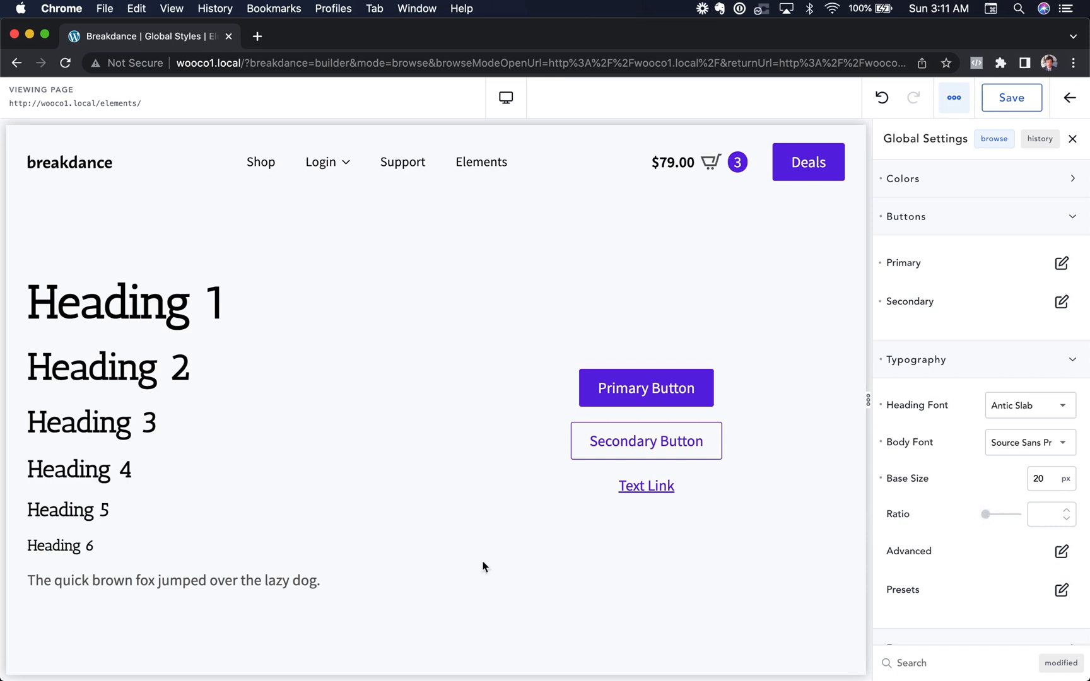
Set the global typography ratio to 1.47, review the heading sizes, and set the base size to 16 px
left_click_drag(984, 514, 1000, 510)
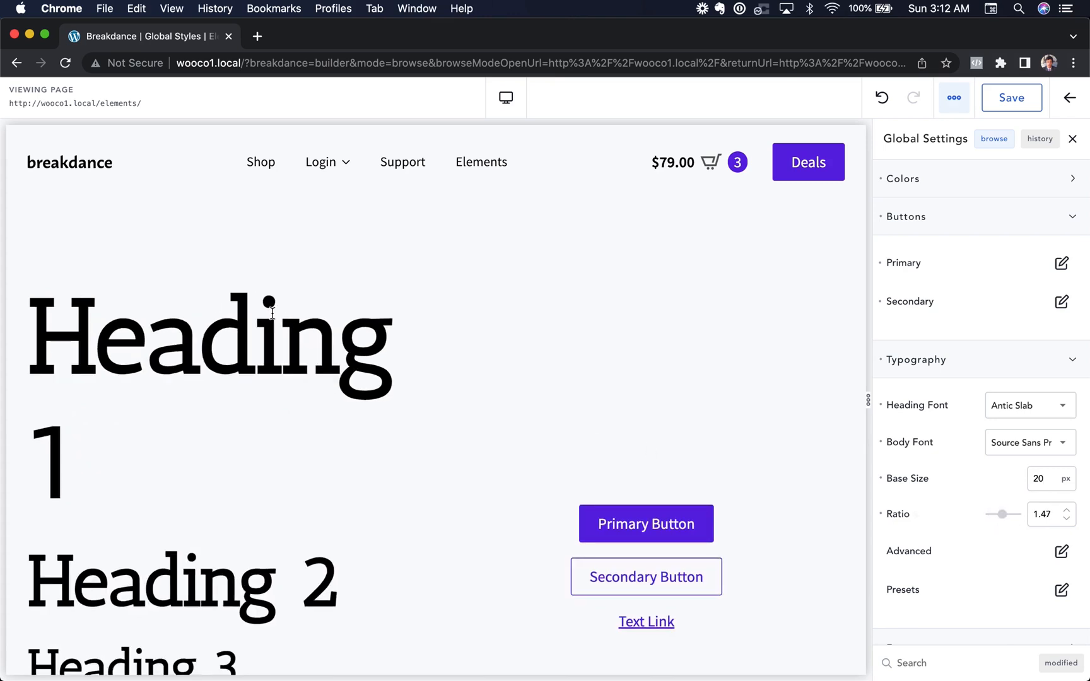
scroll(251, 327, "down", 5)
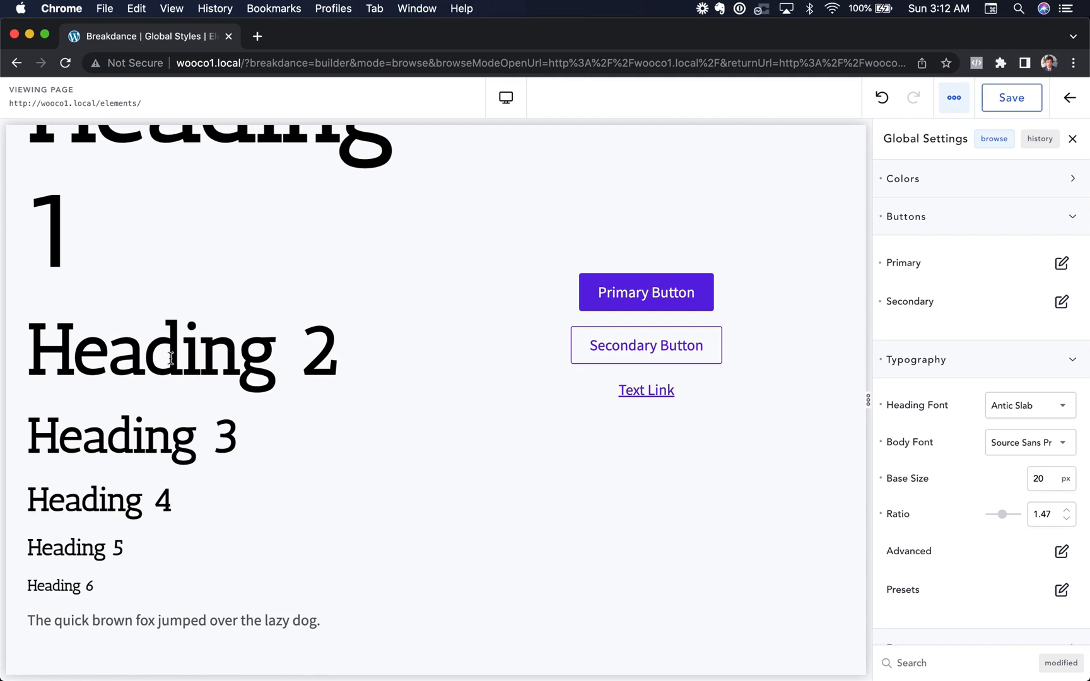
scroll(174, 508, "down", 3)
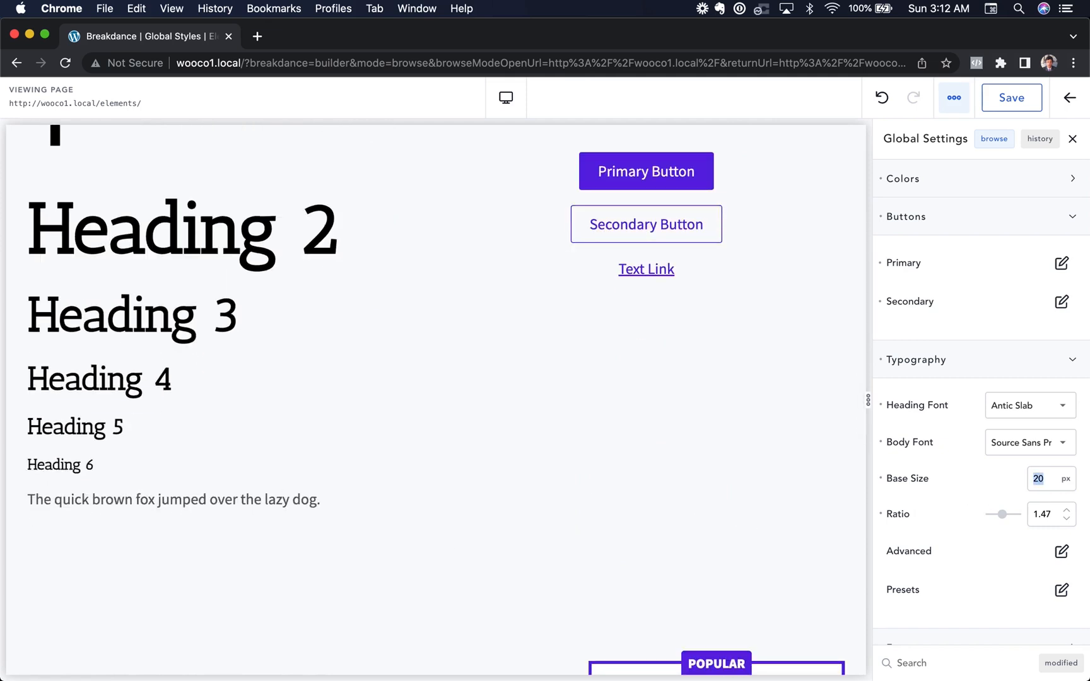
type("16")
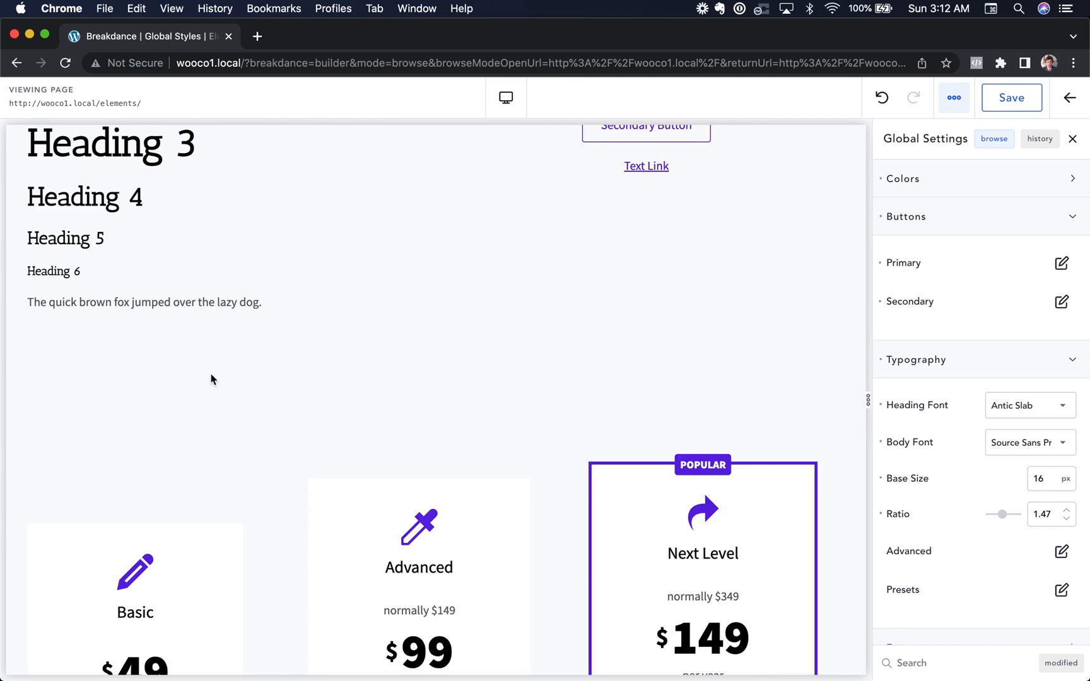
Preview the Hoodie product page from the shop, set the global typography ratio to 1.6, and check the page's headings
scroll(194, 410, "up", 6)
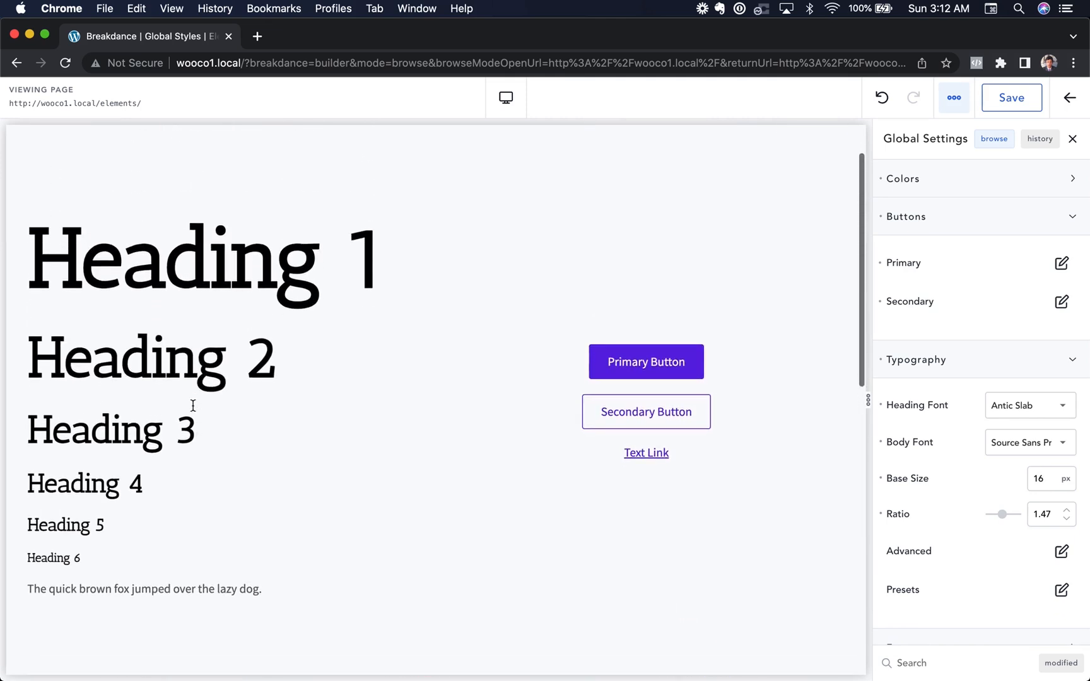
scroll(195, 410, "up", 2)
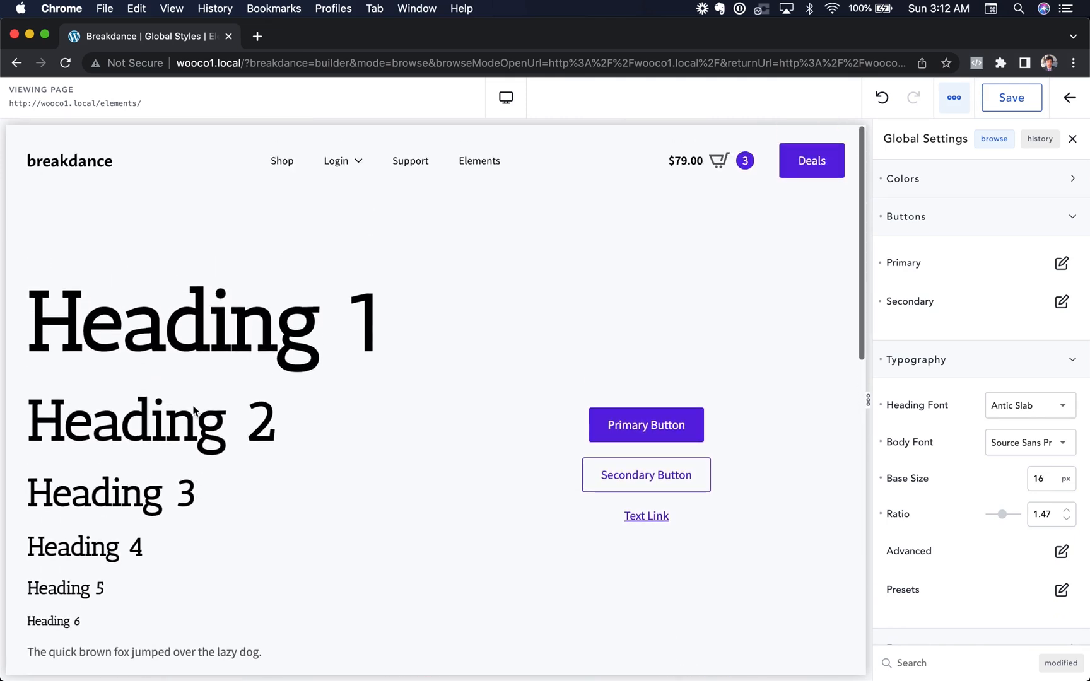
left_click(281, 162)
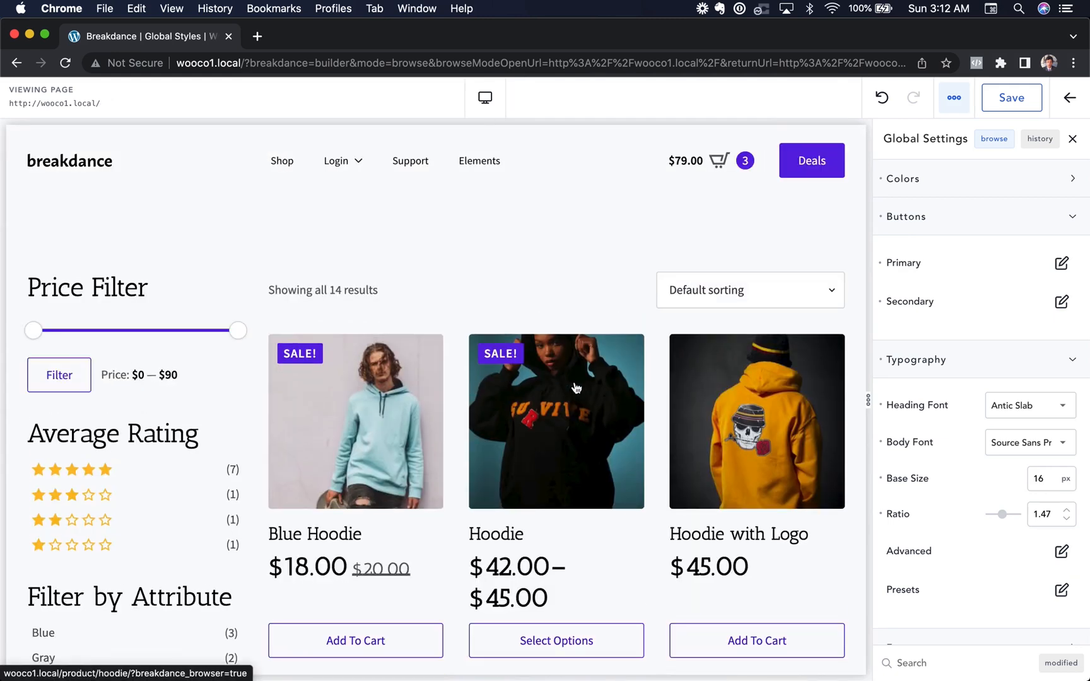
left_click(576, 407)
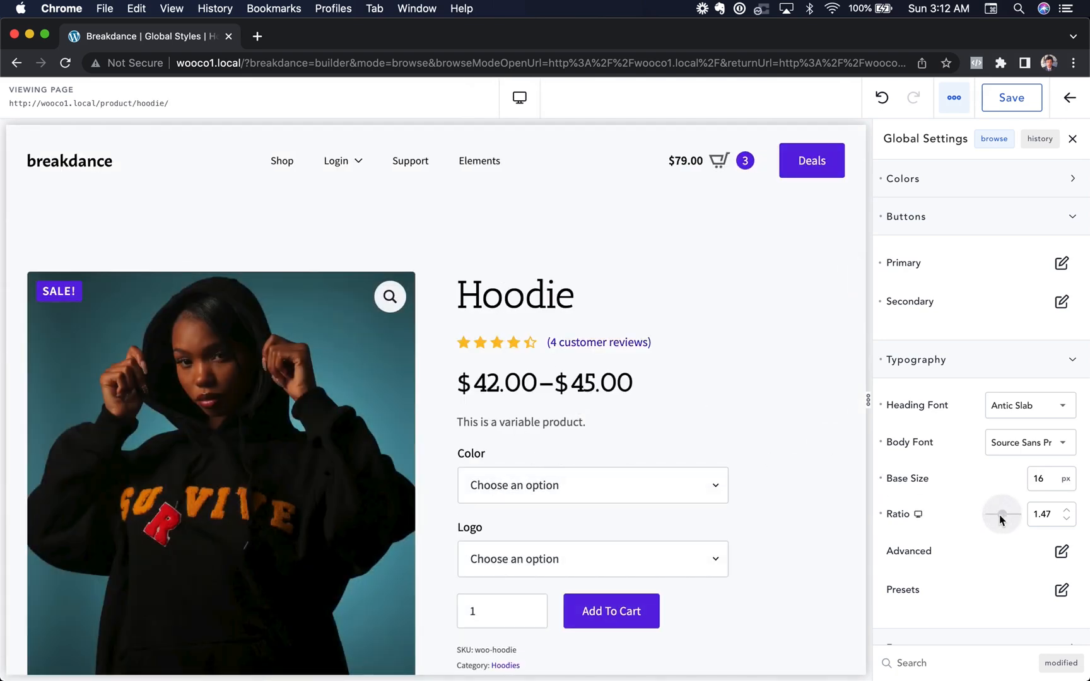
mouse_move(999, 513)
left_mouse_down()
mouse_move(968, 513)
mouse_move(1010, 518)
left_mouse_up()
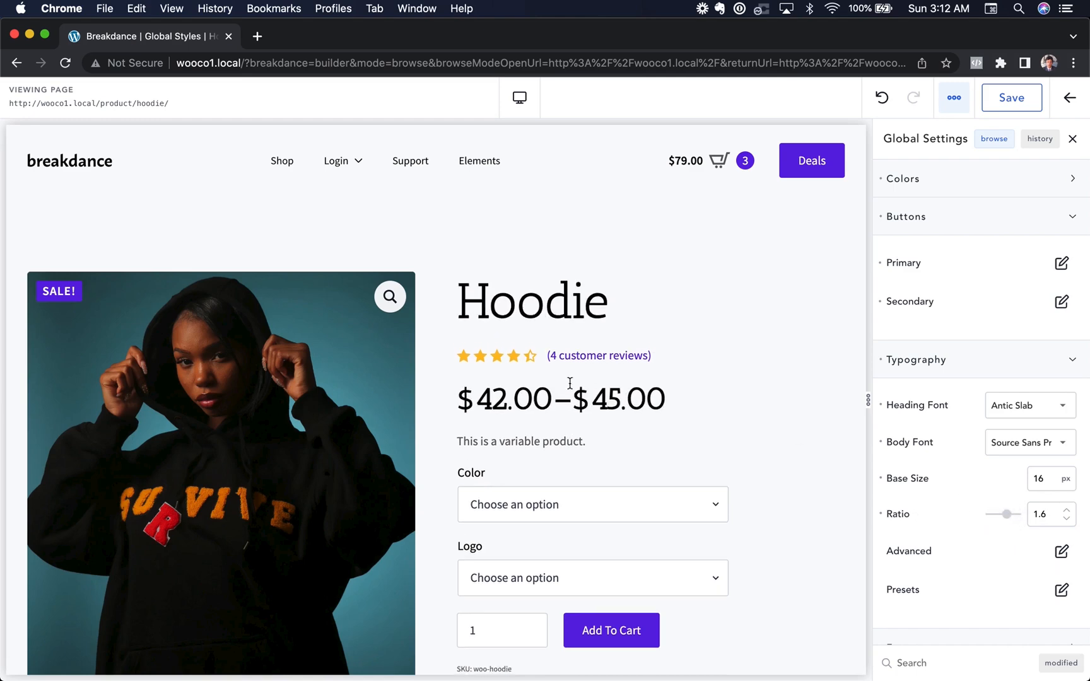
scroll(569, 384, "down", 3)
scroll(570, 384, "down", 8)
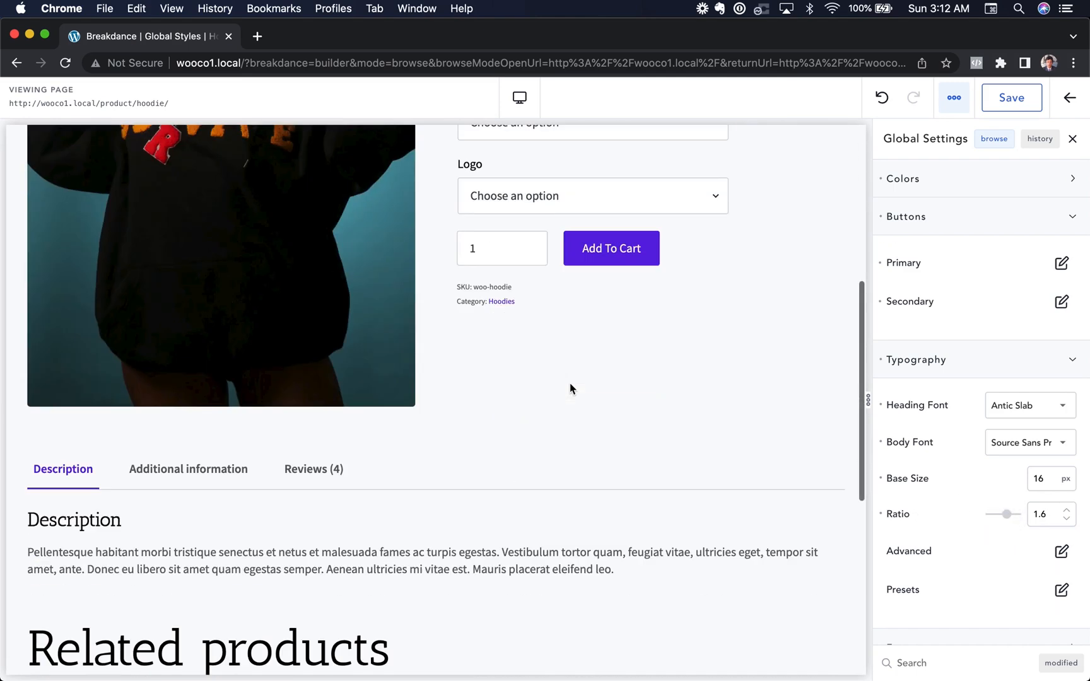
scroll(569, 384, "up", 10)
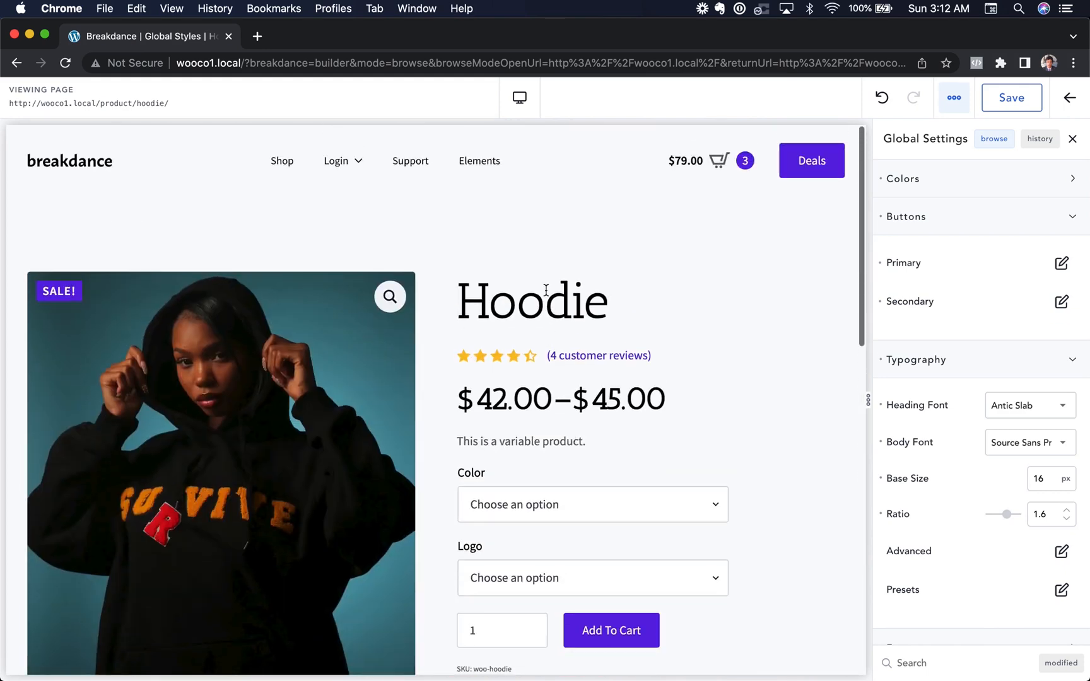
Preview the Hoodie product page at the Phone Portrait breakpoint and examine its title, price and Related products heading sizes
left_click(519, 98)
left_click(563, 328)
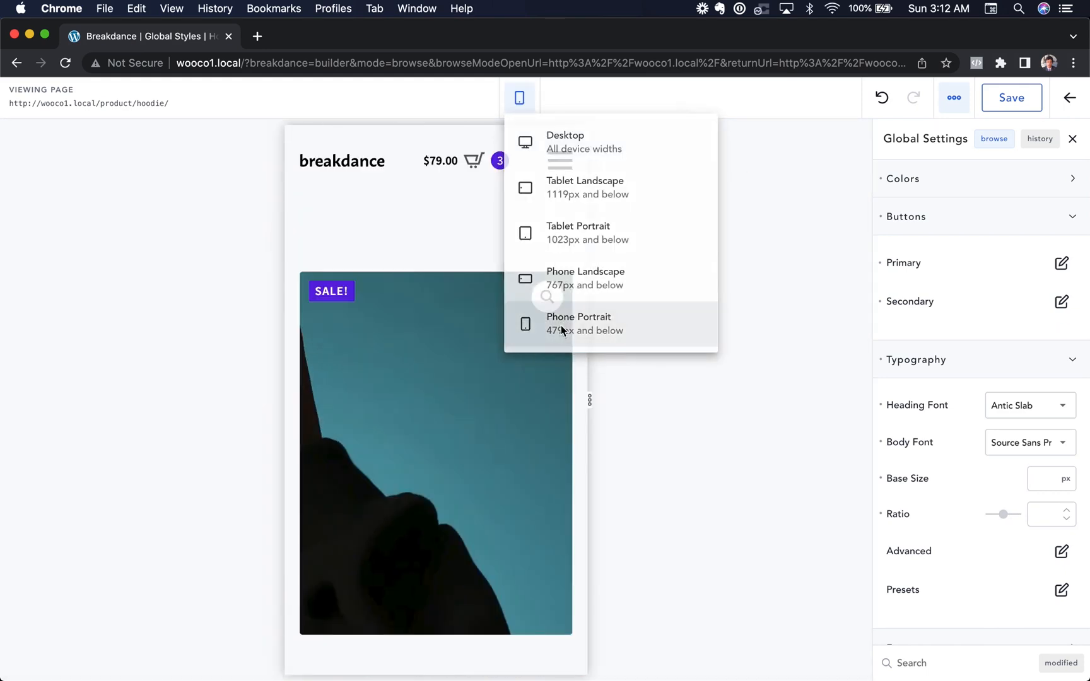
scroll(514, 299, "down", 5)
scroll(514, 299, "down", 5)
scroll(479, 281, "up", 3)
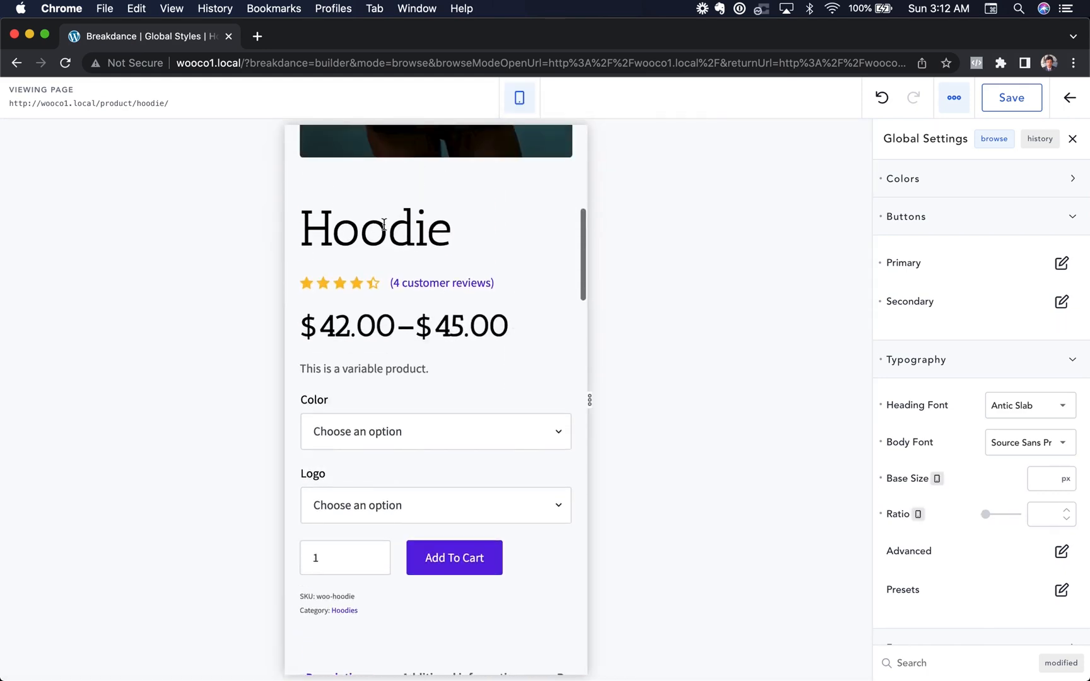
scroll(392, 333, "down", 7)
scroll(392, 333, "down", 5)
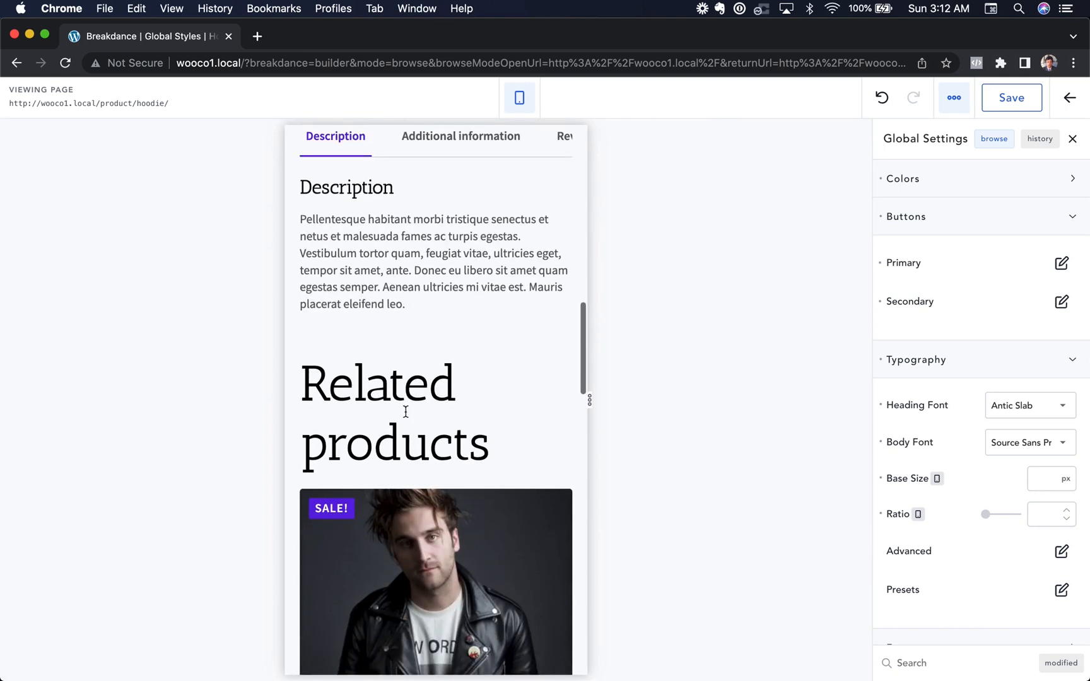
scroll(405, 411, "down", 1)
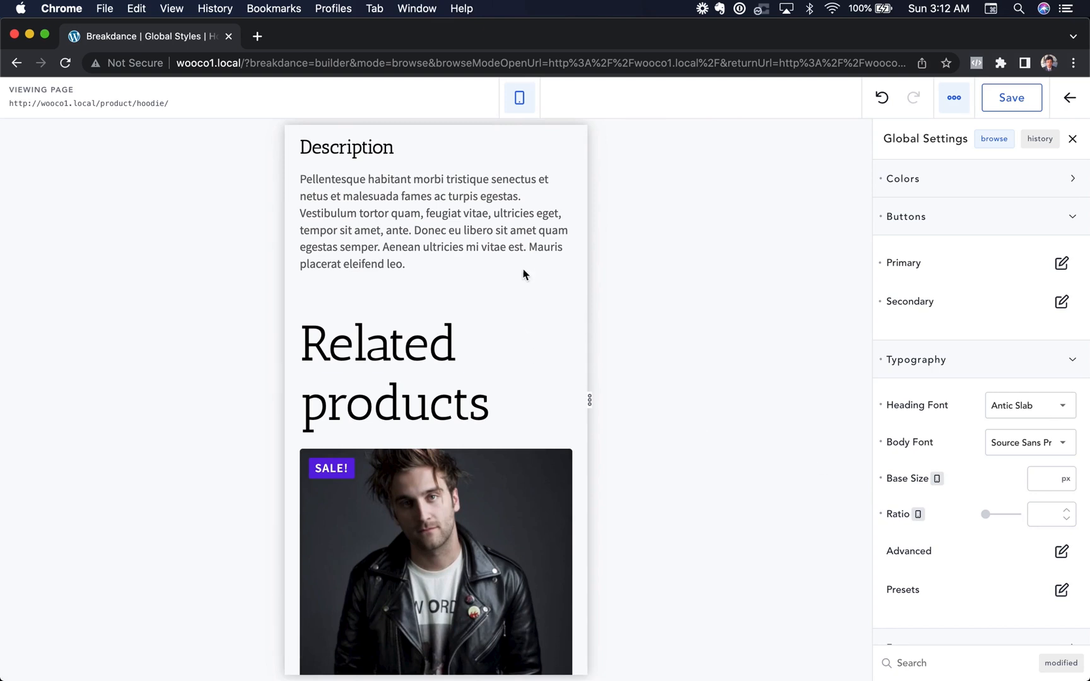
Set the global typography ratio to 1.3 for the Phone Portrait breakpoint only and check the product page's headings
left_click(919, 514)
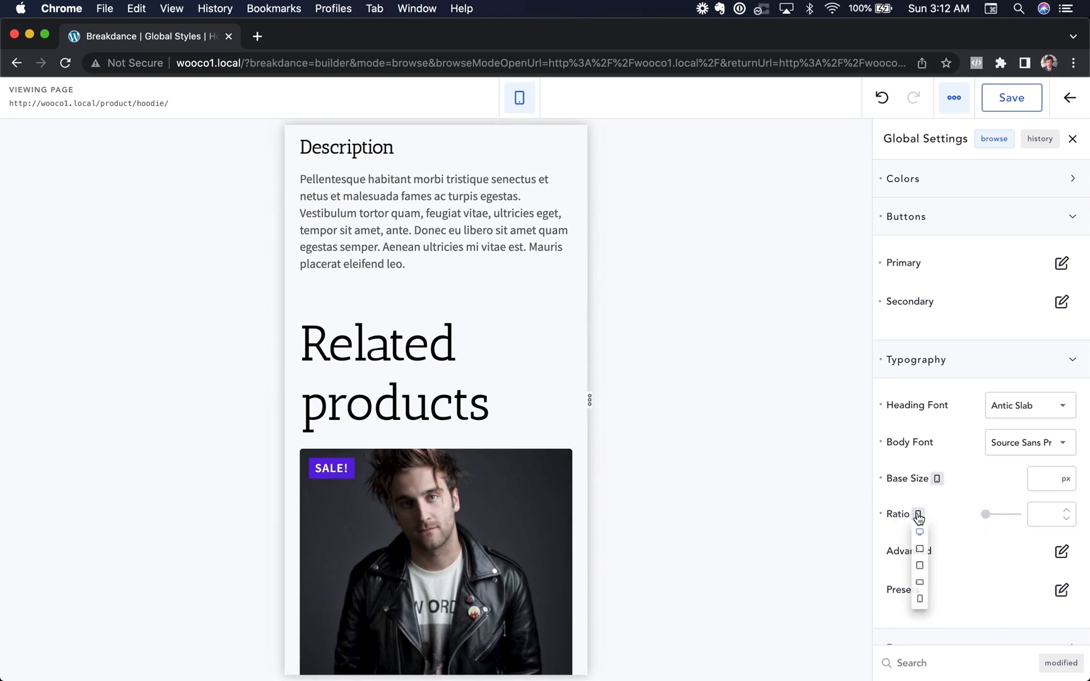
left_click(919, 600)
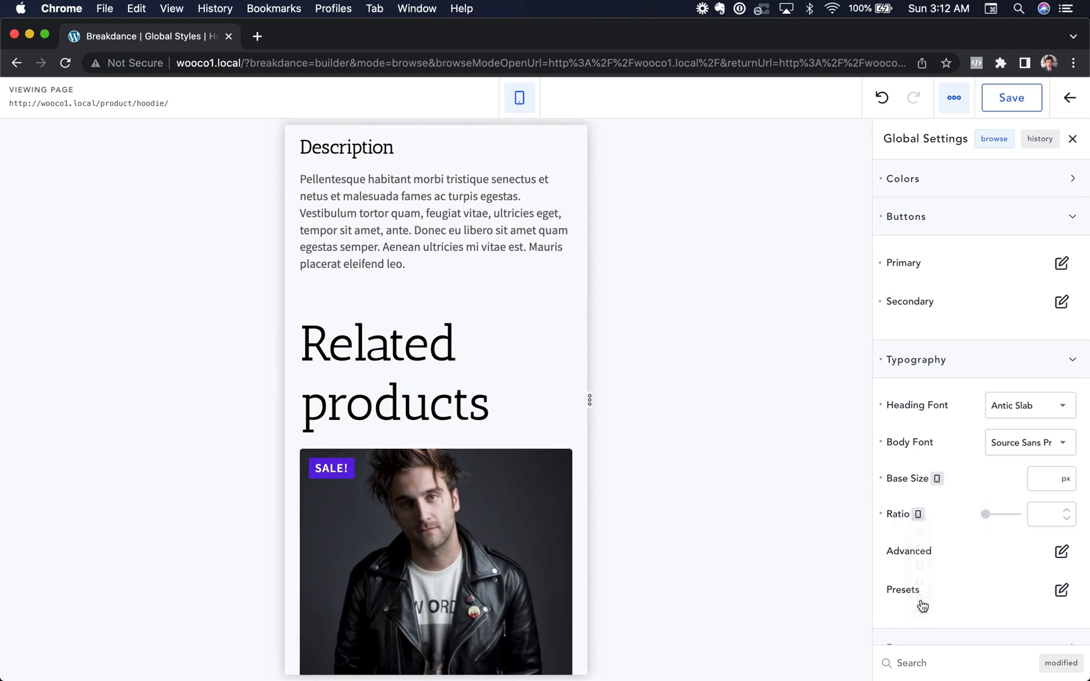
mouse_move(985, 515)
left_mouse_down()
mouse_move(1007, 520)
mouse_move(996, 520)
left_mouse_up()
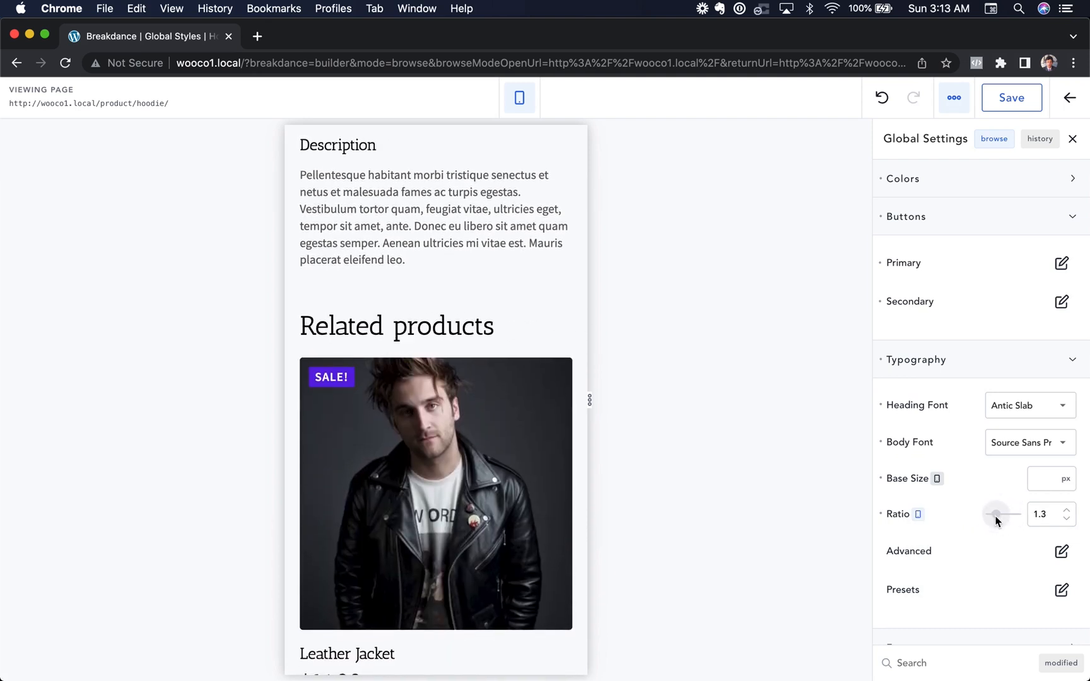
scroll(451, 334, "up", 15)
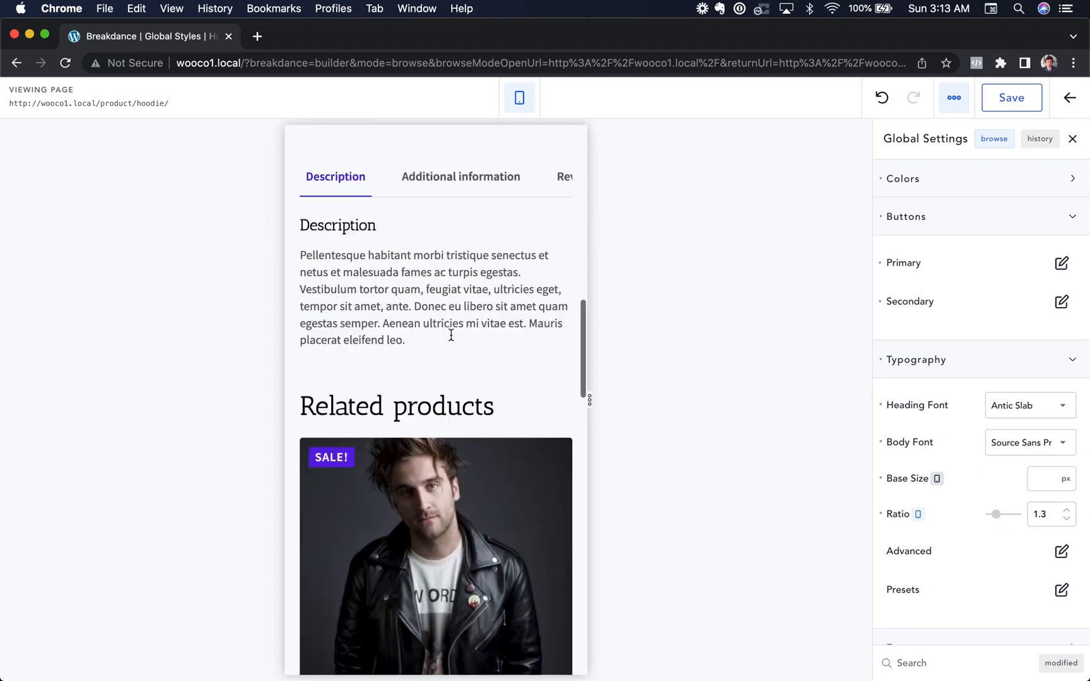
scroll(450, 340, "down", 6)
scroll(451, 341, "down", 4)
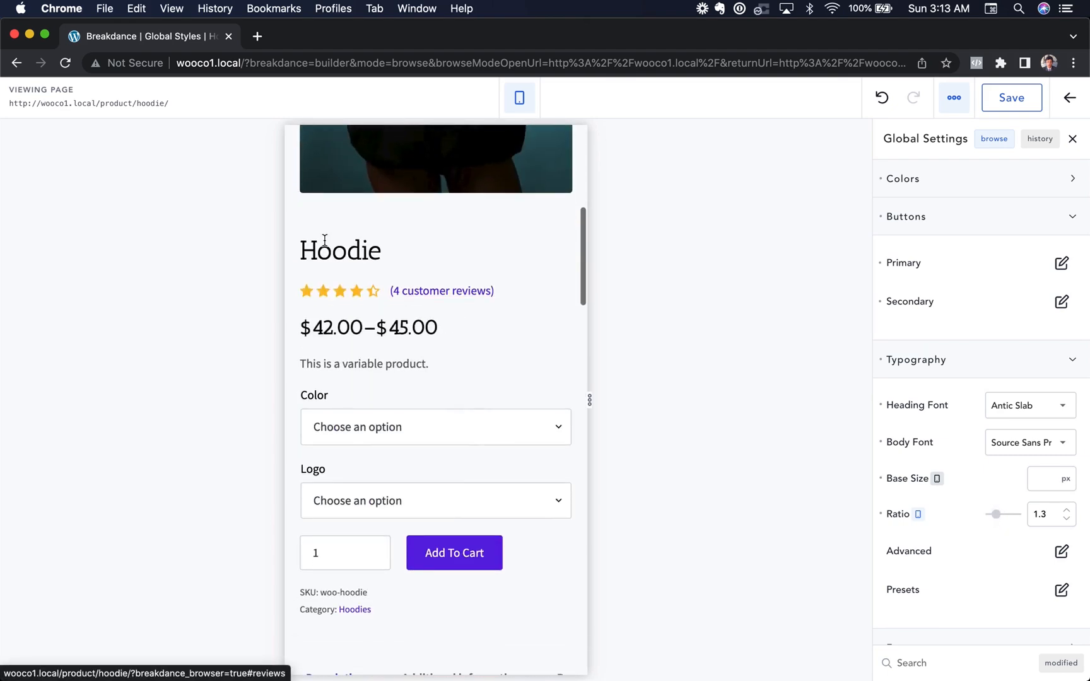
Return the typography ratio and preview to the Desktop breakpoint and check the Hoodie page's heading sizes there
left_click(918, 514)
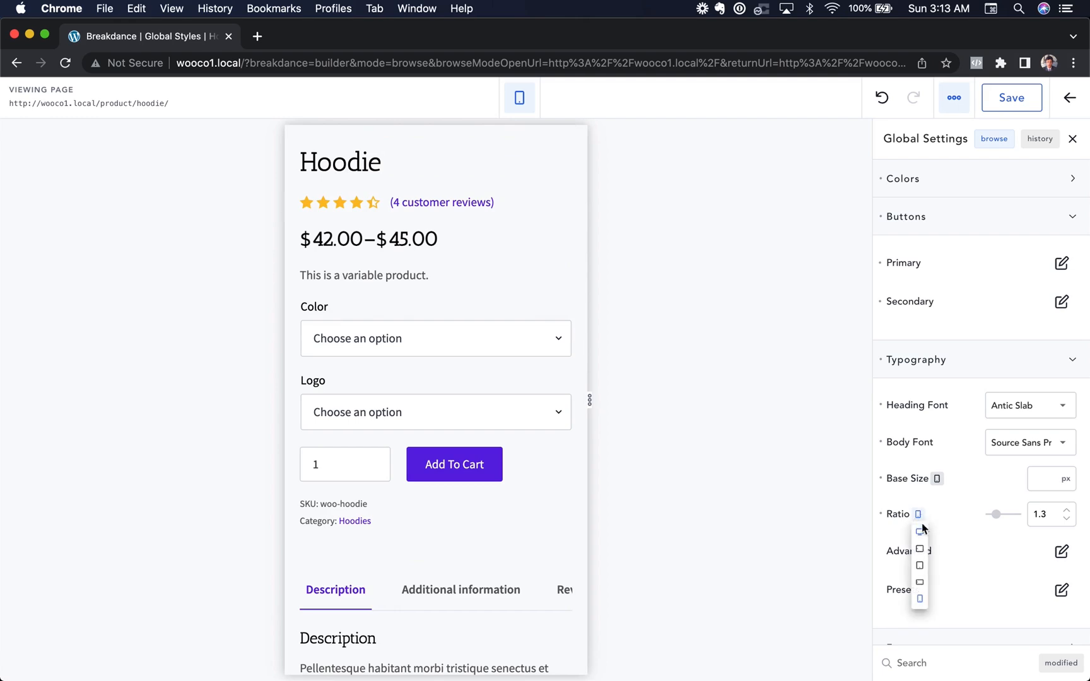
left_click(920, 531)
scroll(474, 355, "up", 6)
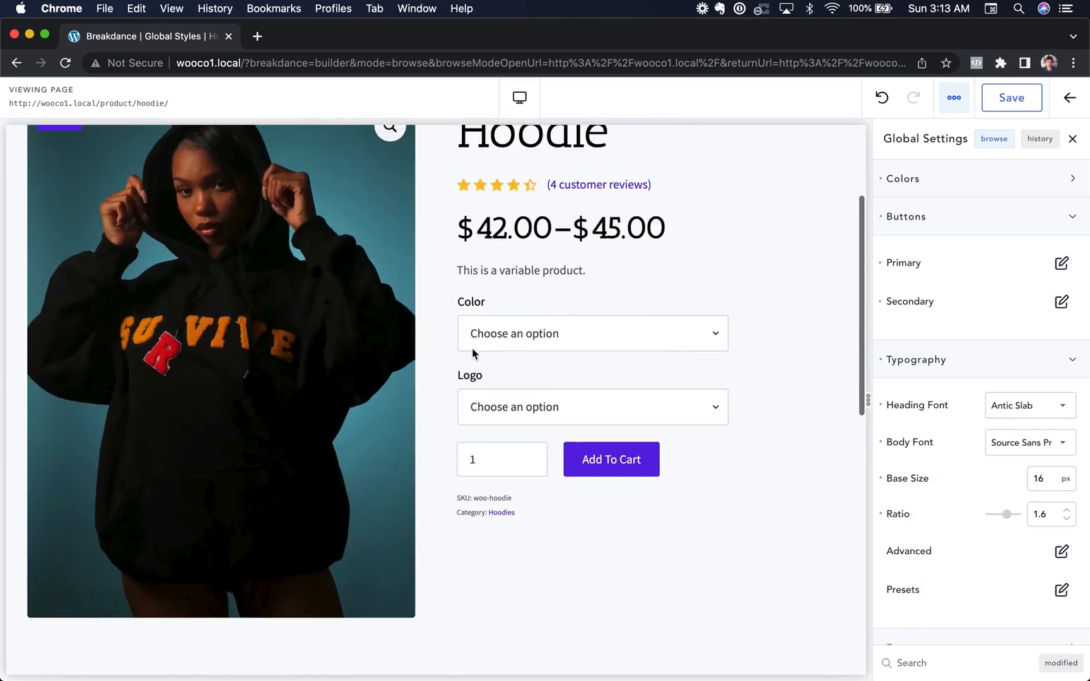
scroll(502, 259, "down", 4)
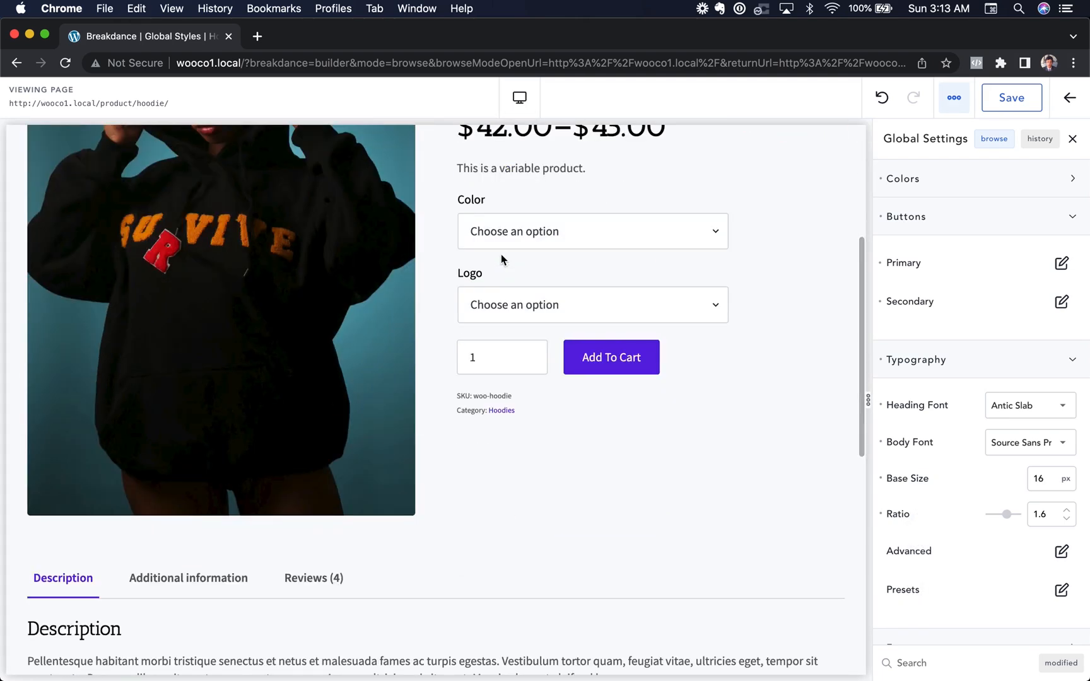
scroll(501, 259, "up", 4)
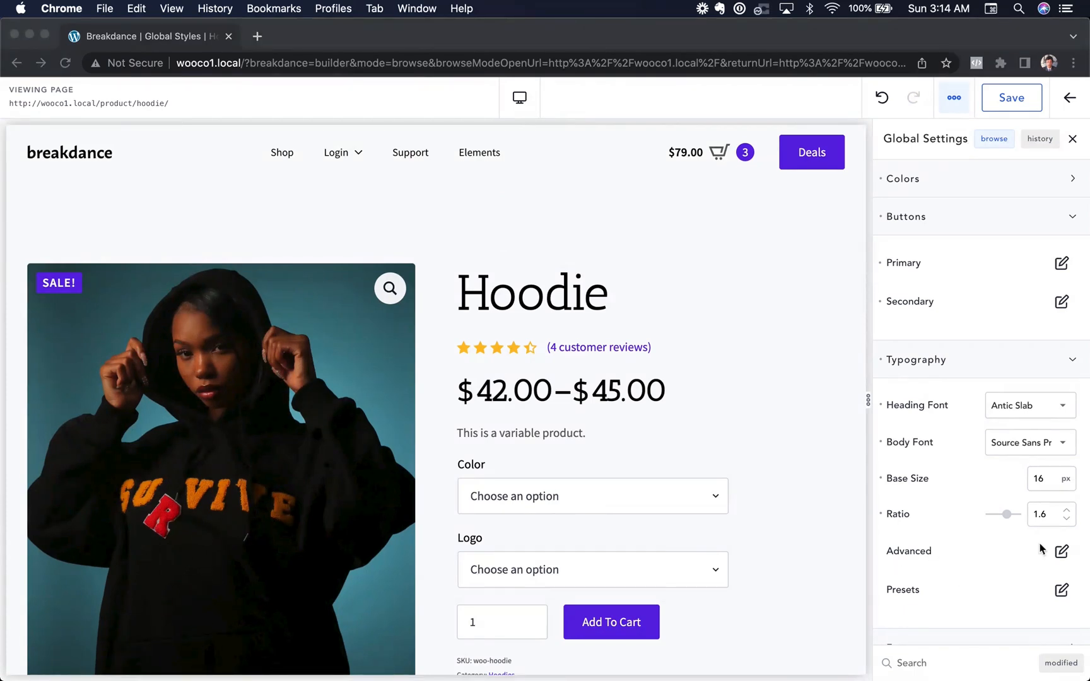
Examine the advanced global typography options for headings, including H1, and for body text and links
left_click(1060, 554)
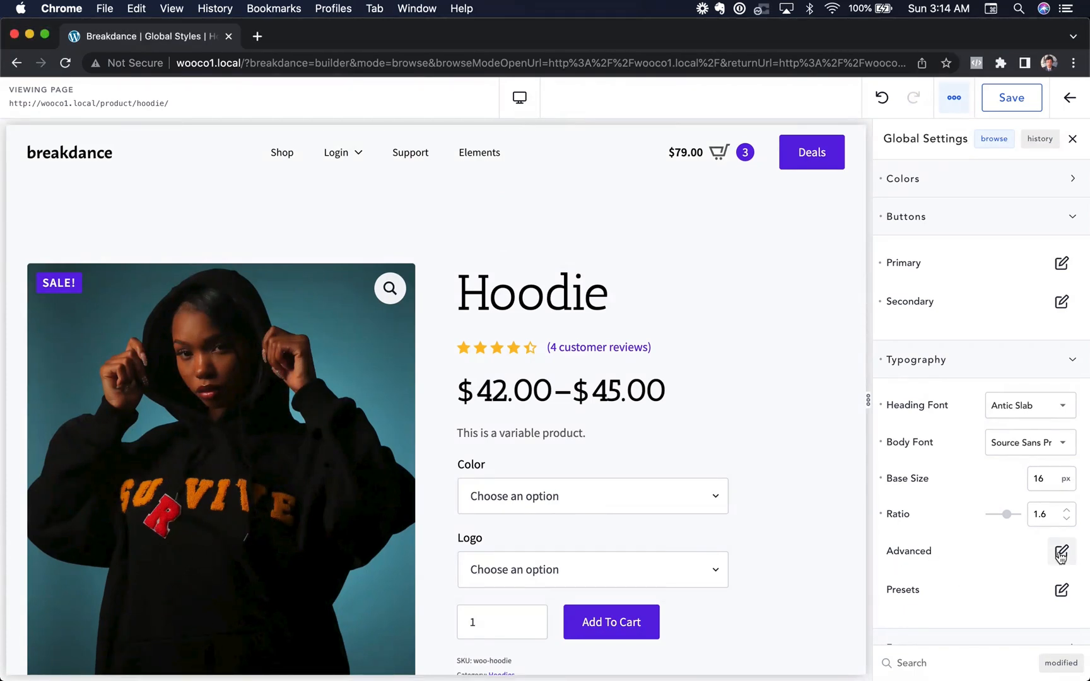
left_click(1061, 553)
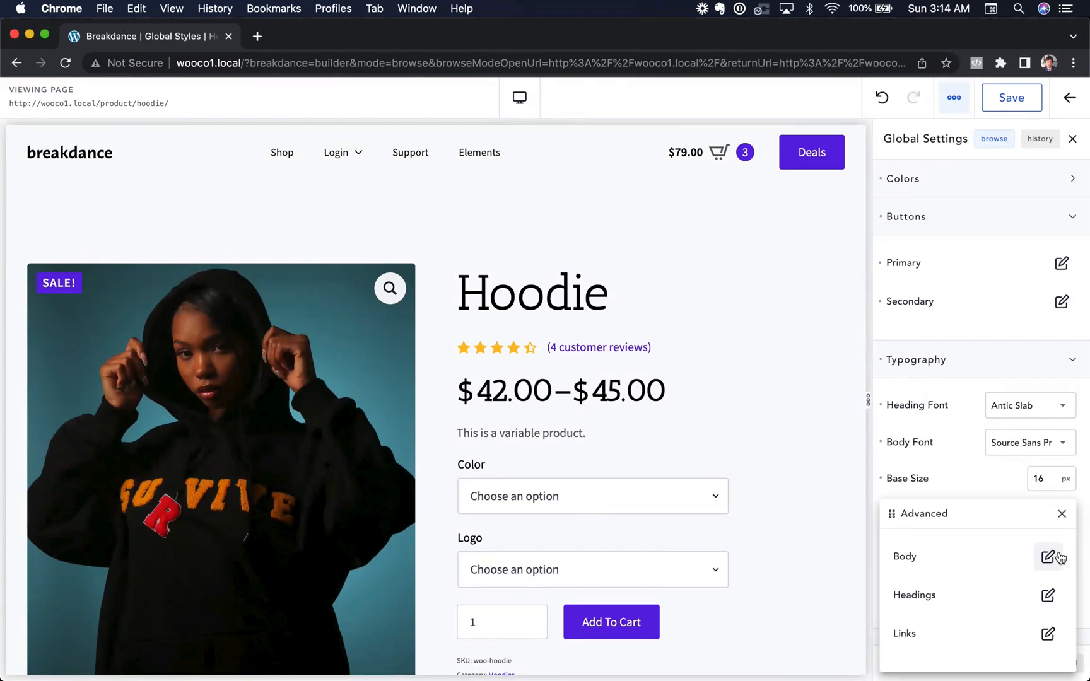
left_click(1048, 595)
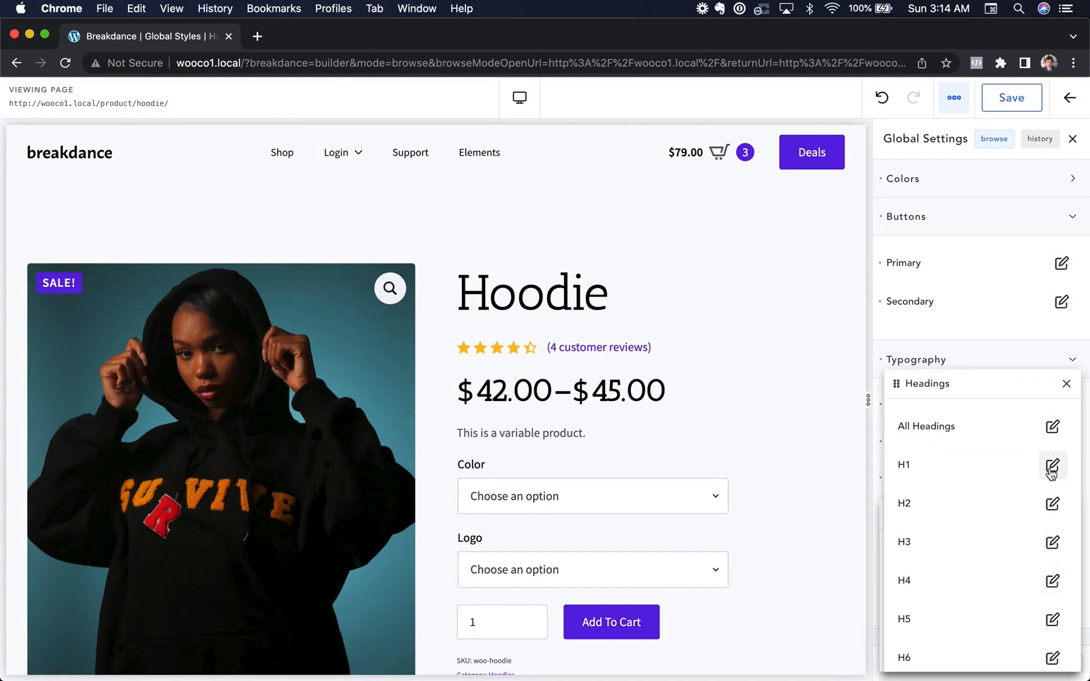
left_click(1050, 467)
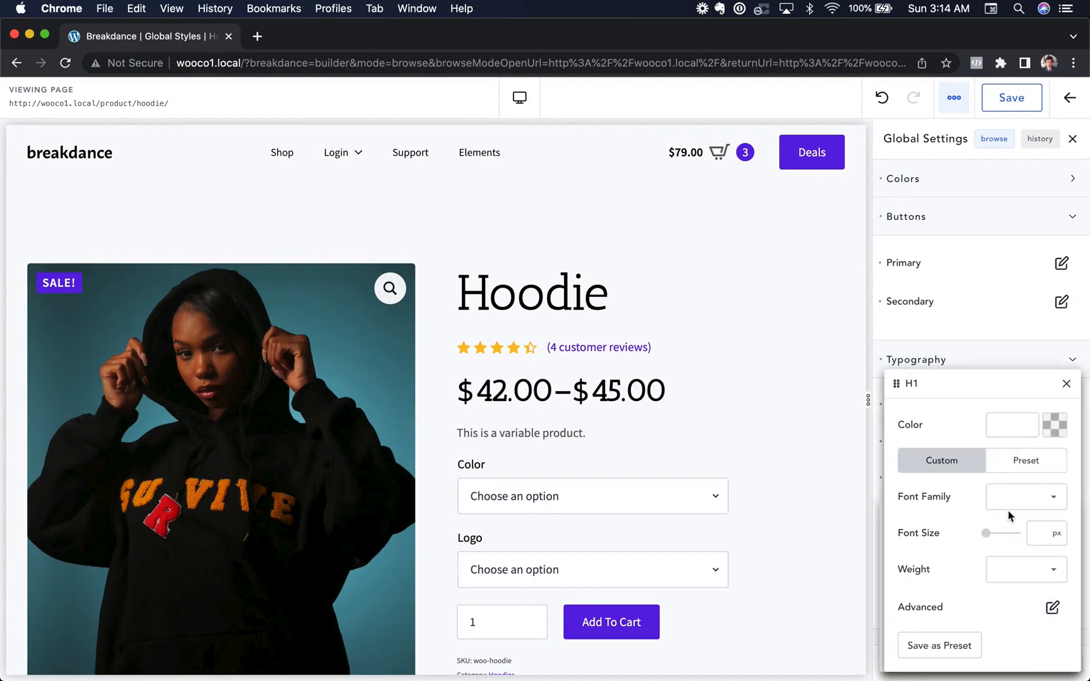
left_click(1066, 385)
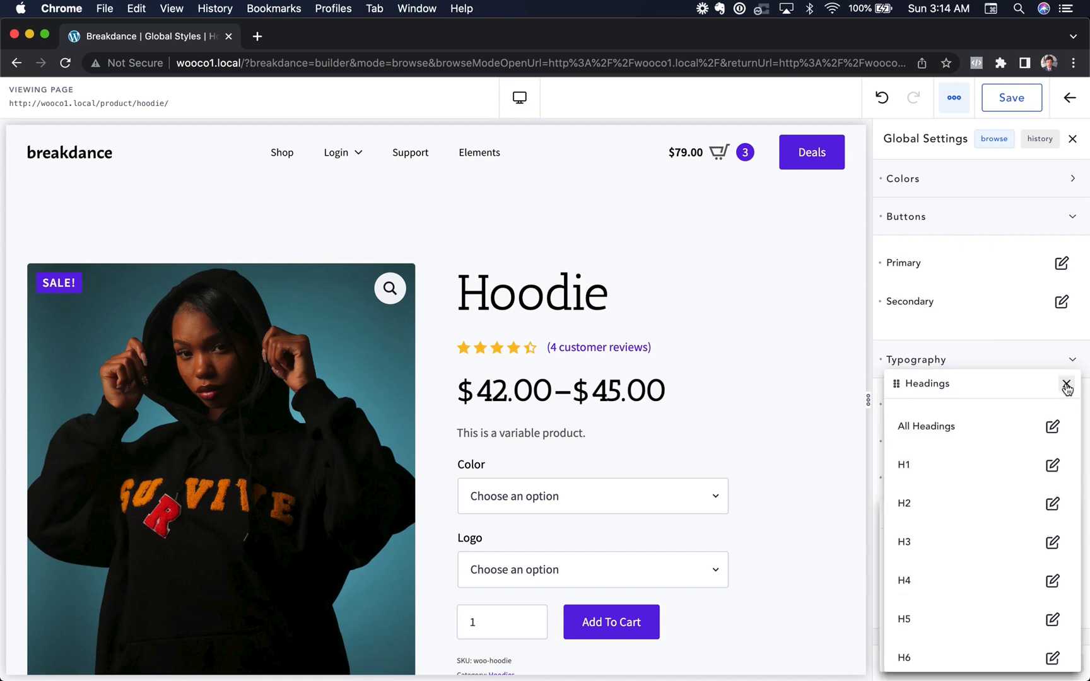
scroll(927, 473, "down", 1)
scroll(931, 477, "up", 1)
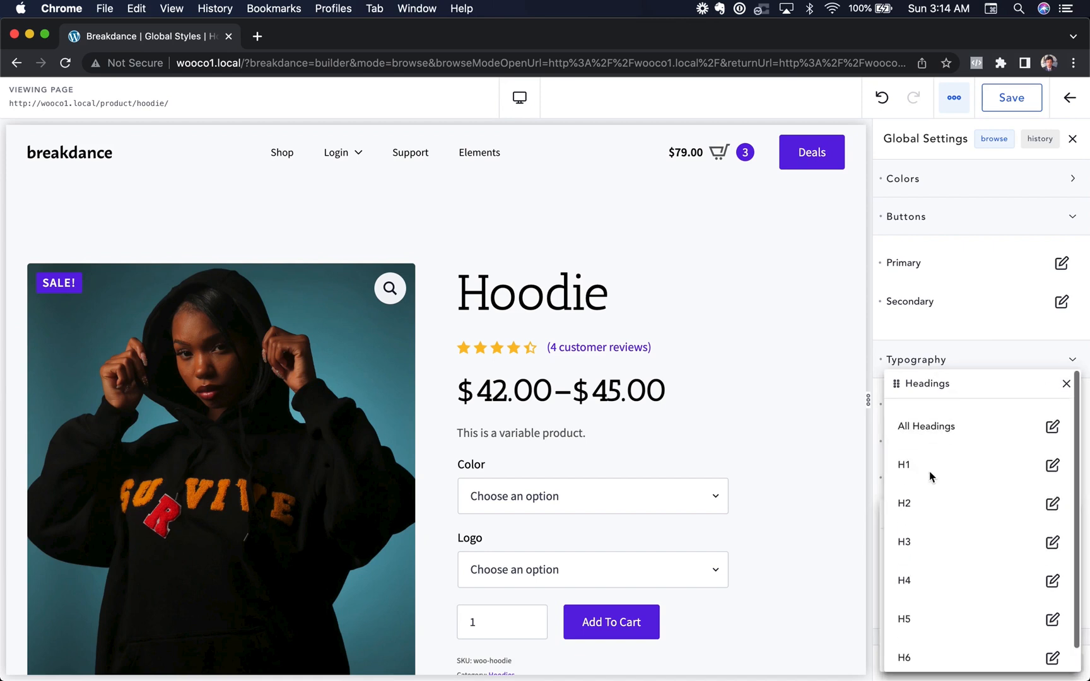
left_click(1065, 383)
left_click(1051, 556)
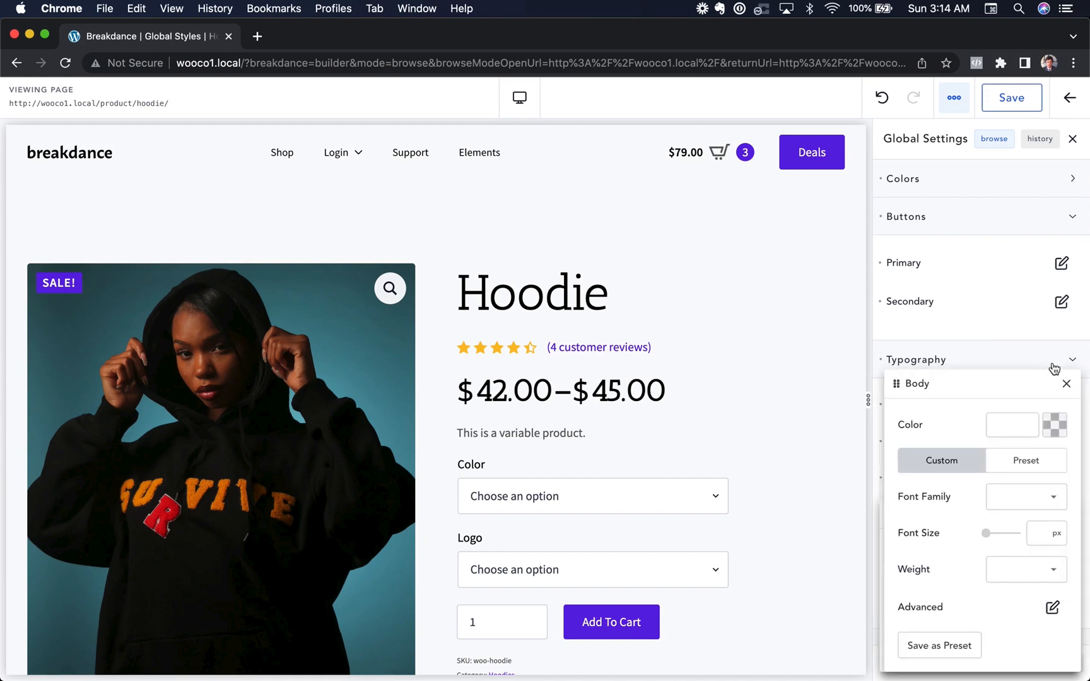
left_click(1065, 383)
left_click(1051, 632)
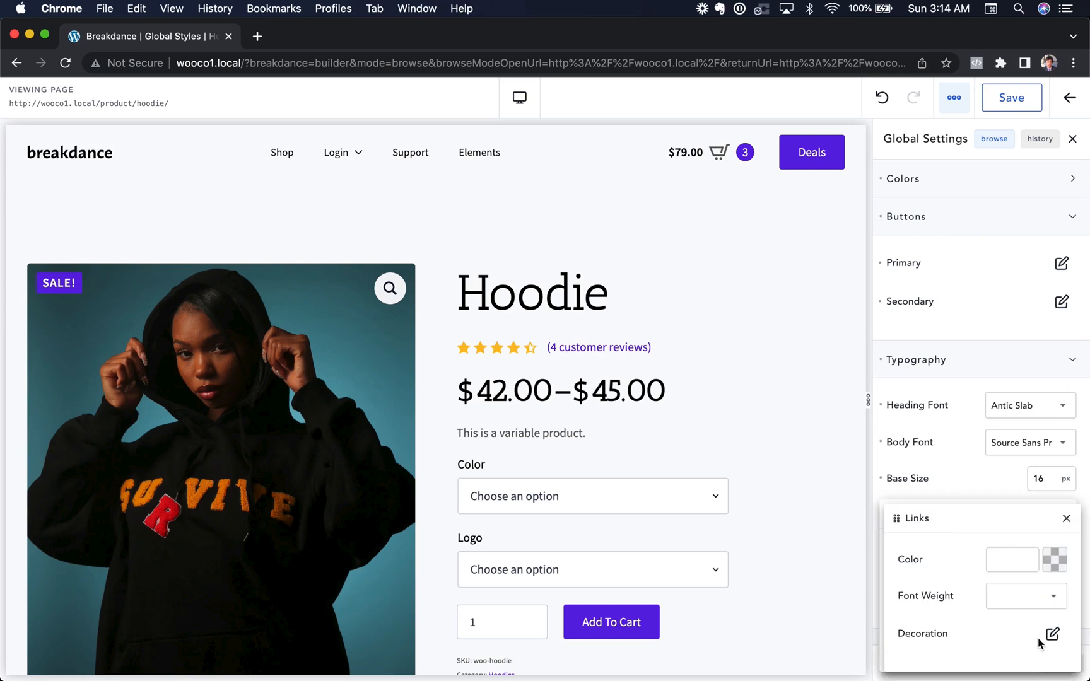
left_click(1065, 518)
left_click(1065, 517)
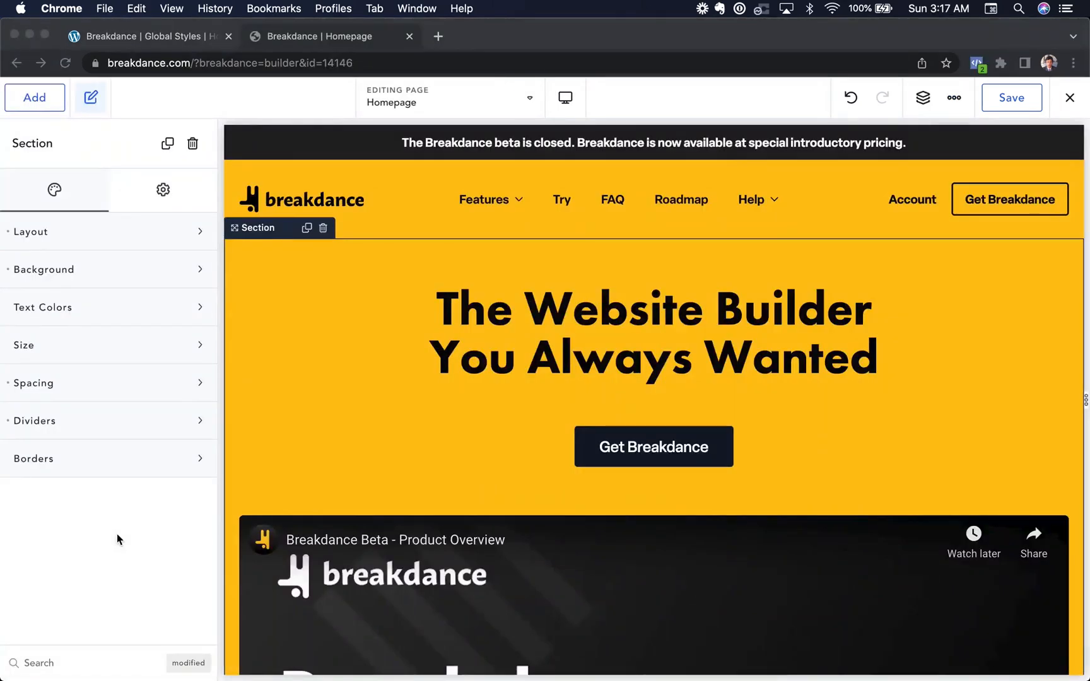
On the Breakdance Homepage, add a Text element between the "The Website Builder You Always Wanted" heading and the Get Breakdance button
left_click(657, 344)
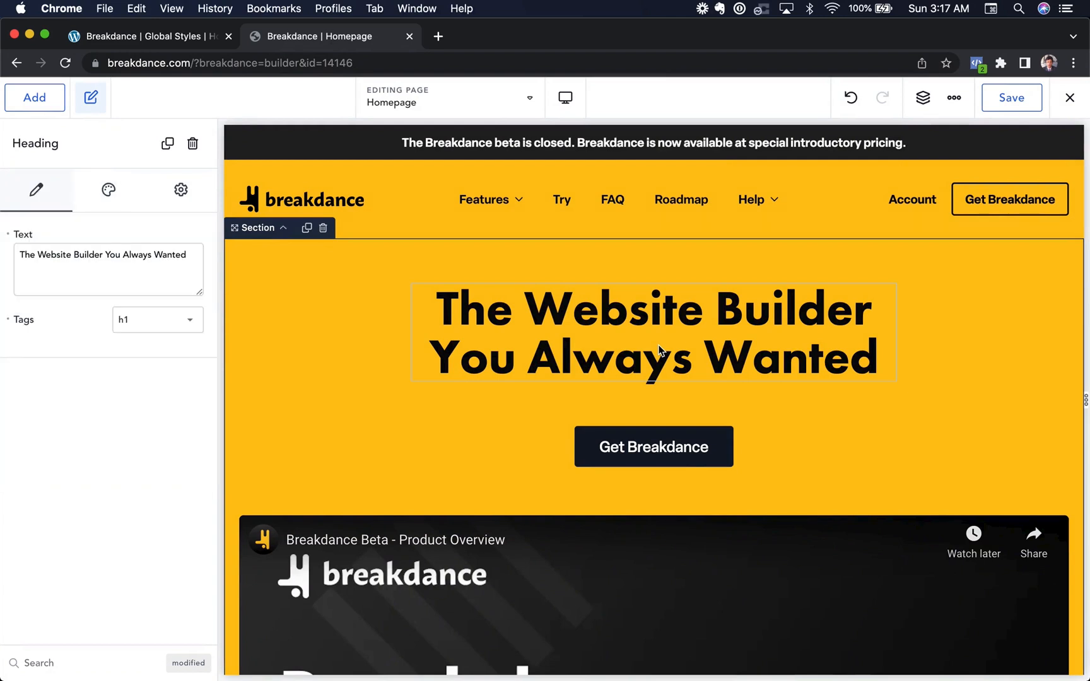
left_click(39, 108)
type("te")
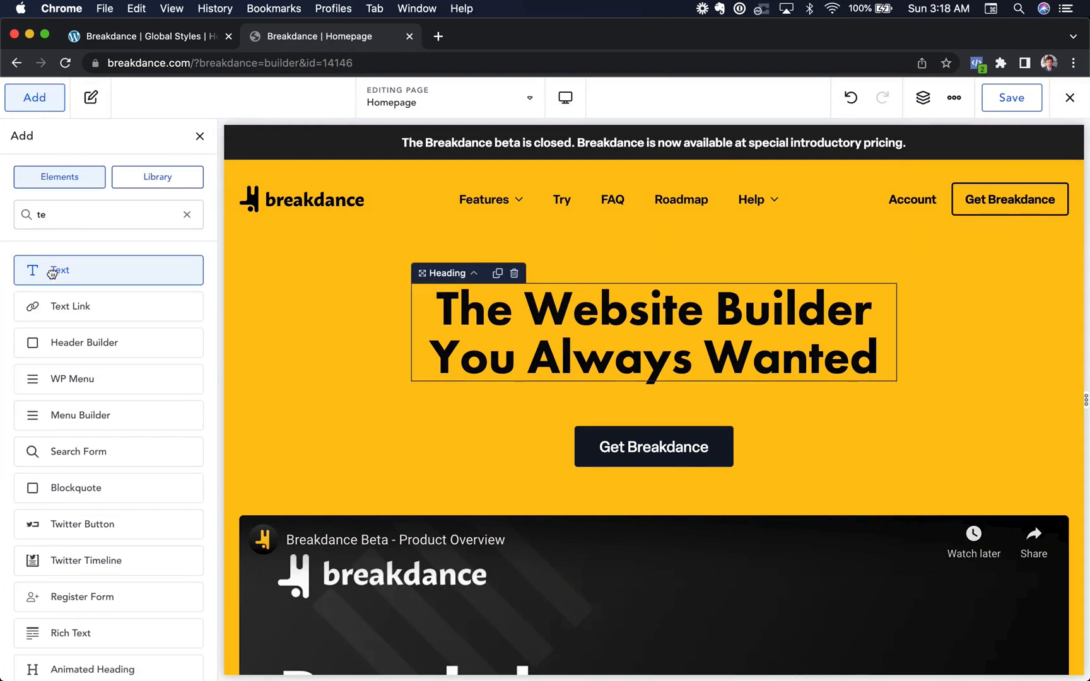
left_click_drag(57, 271, 588, 411)
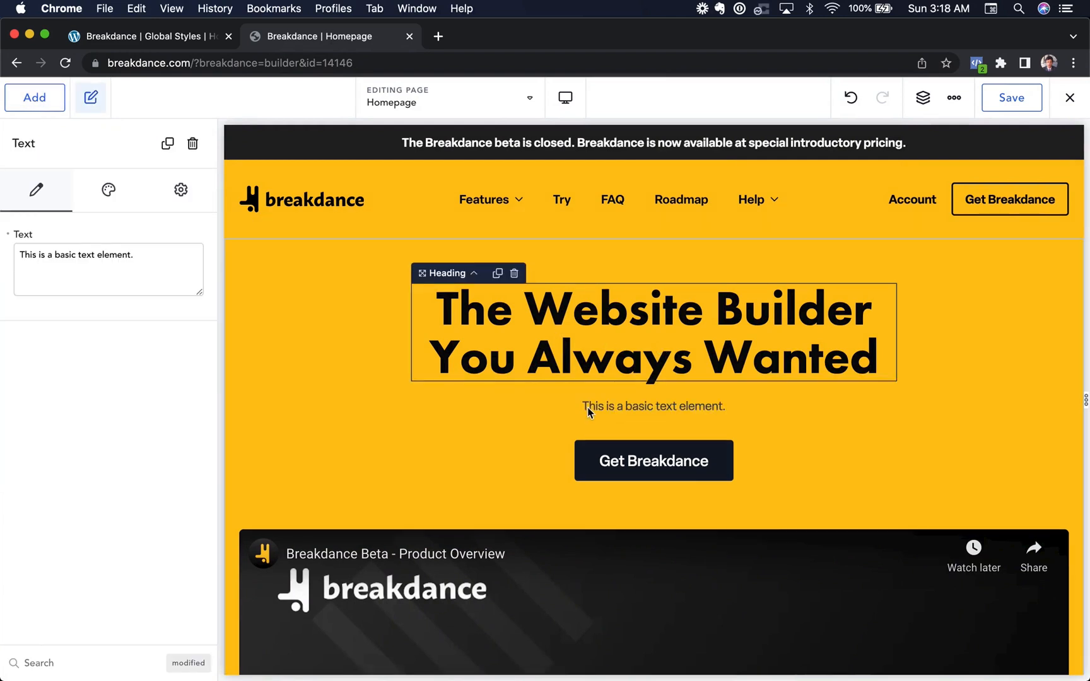
Replace the new text element's content with "Build incredible websites in record time." and select the heading above it
triple_click(620, 408)
type("Build inc")
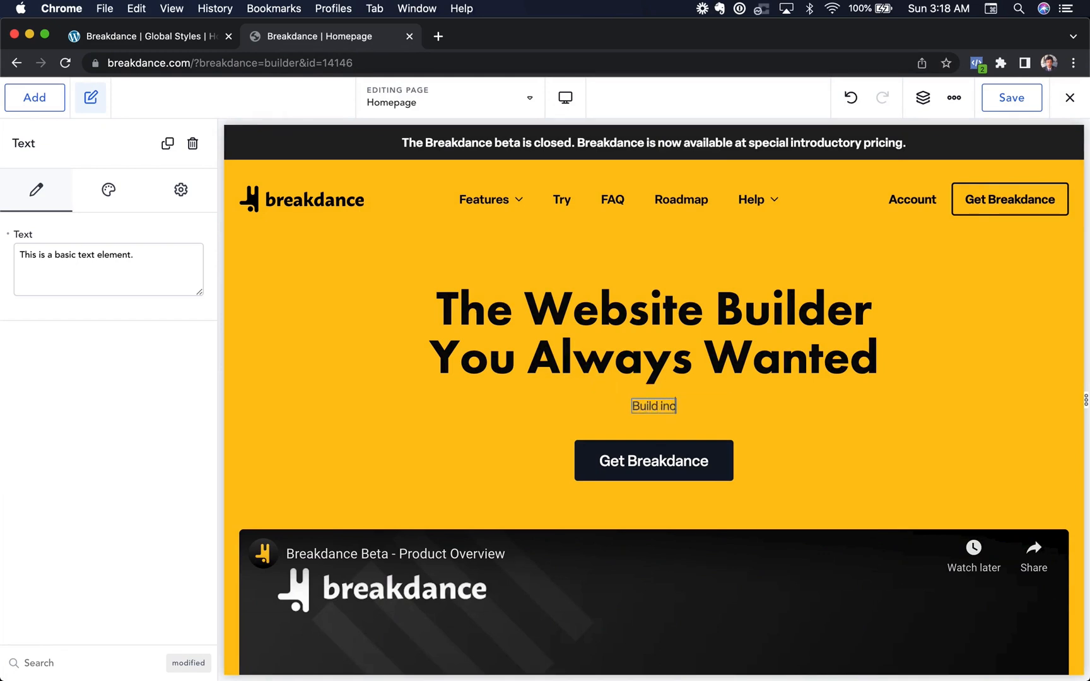
type("redible websites in record time.")
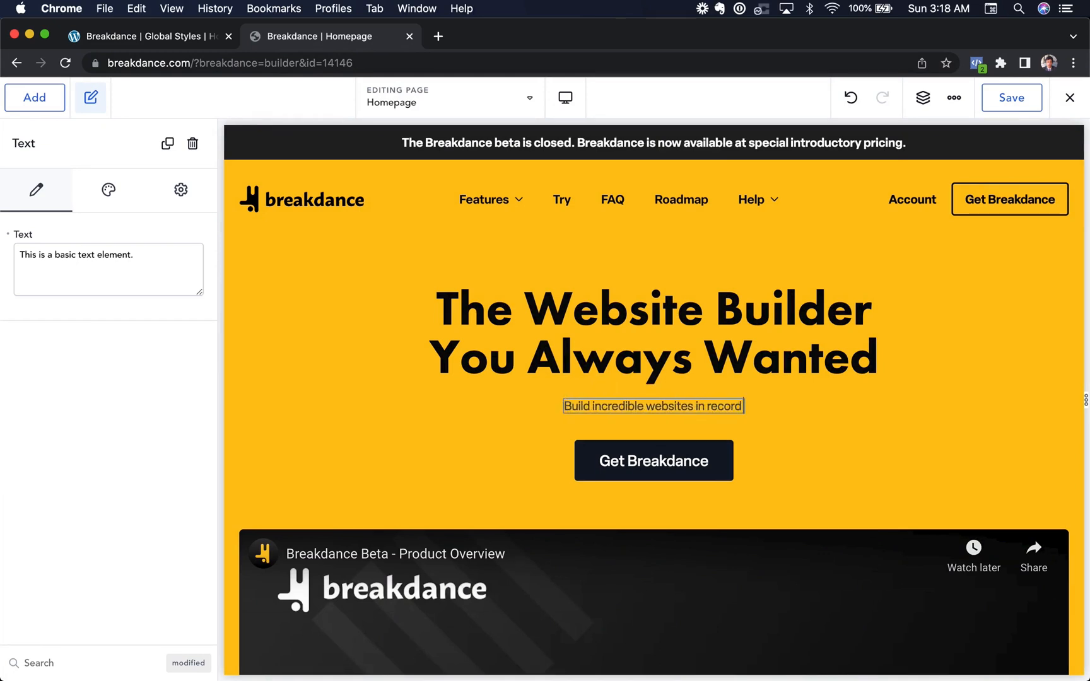
left_click(642, 362)
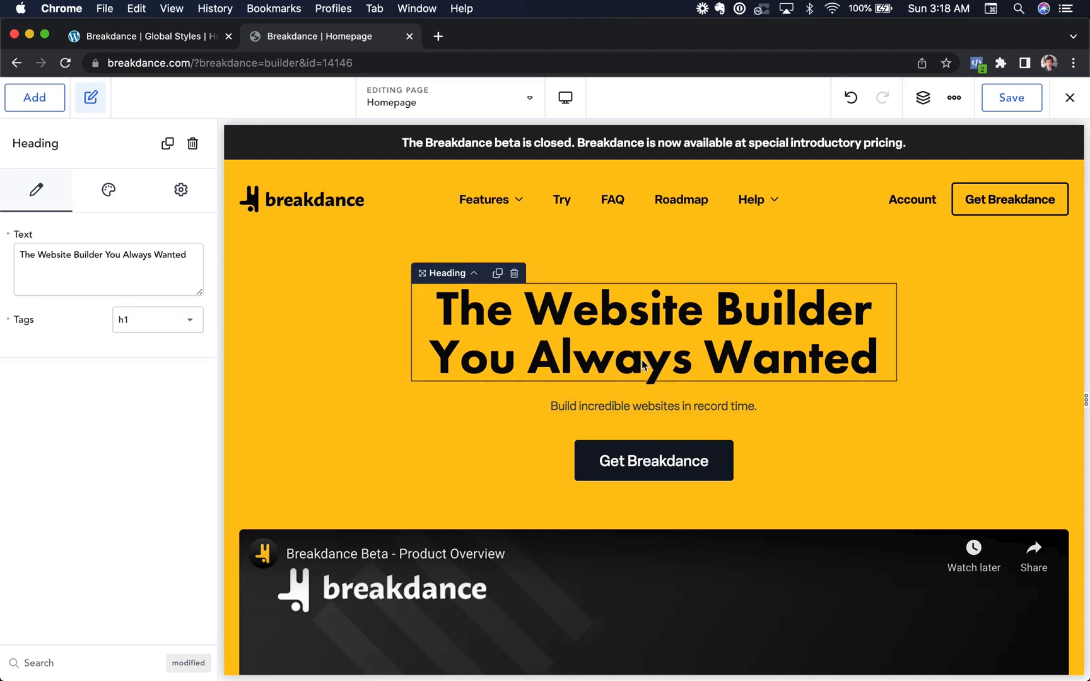
Switch the "Build incredible websites in record time." text's typography from custom to preset and apply Caps Heading
left_click(643, 413)
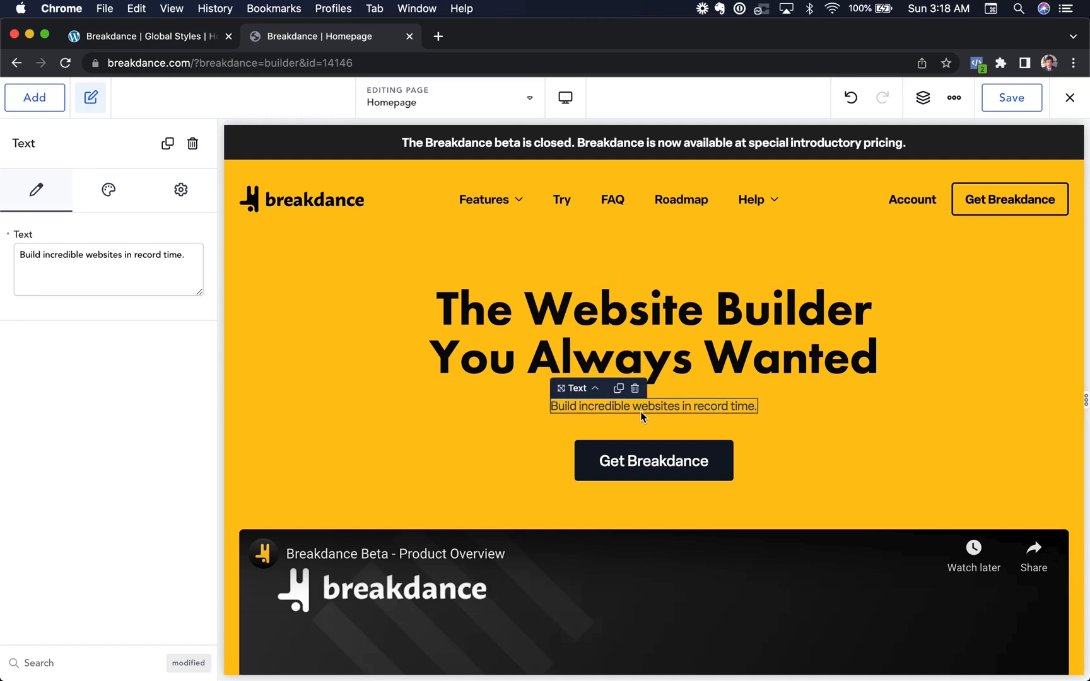
left_click(109, 189)
left_click(98, 274)
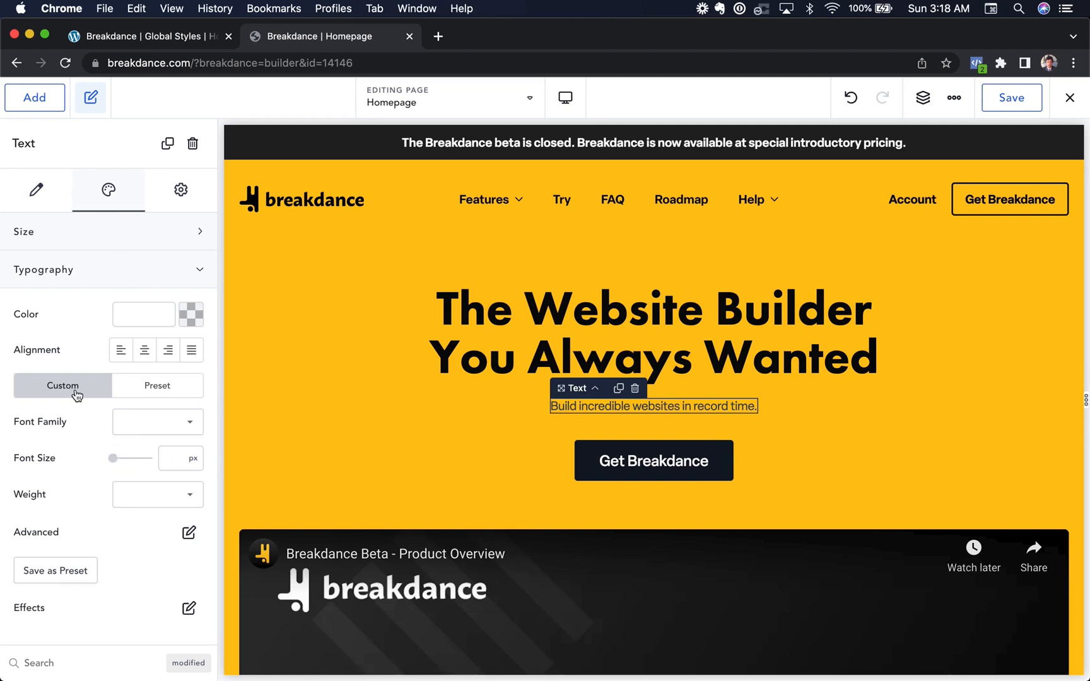
left_click(165, 387)
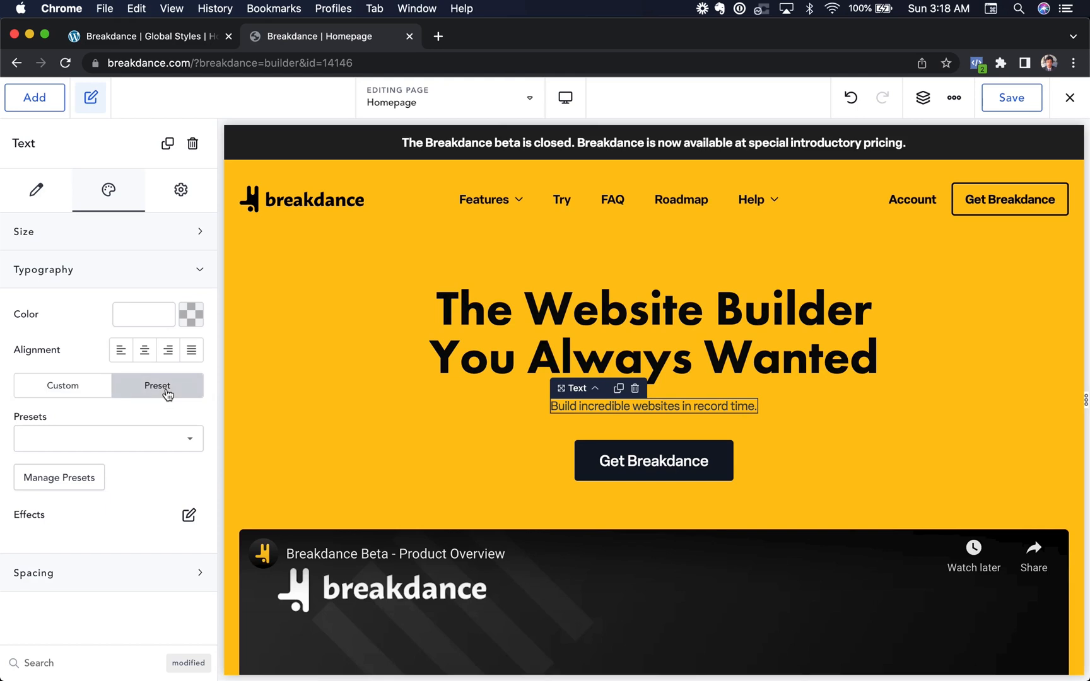
left_click(118, 441)
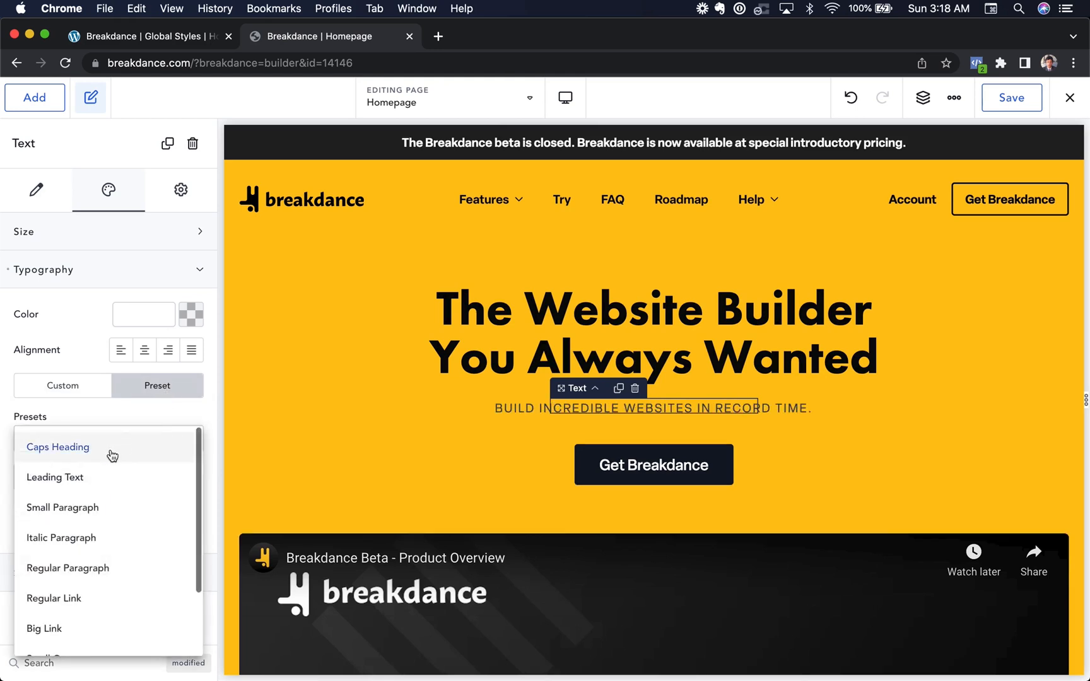
left_click(111, 450)
Try the other typography presets on the text, including Small Paragraph and Big Paragraph, and settle on Leading Text
key("Down")
key("Down")
key("Down")
key("Down")
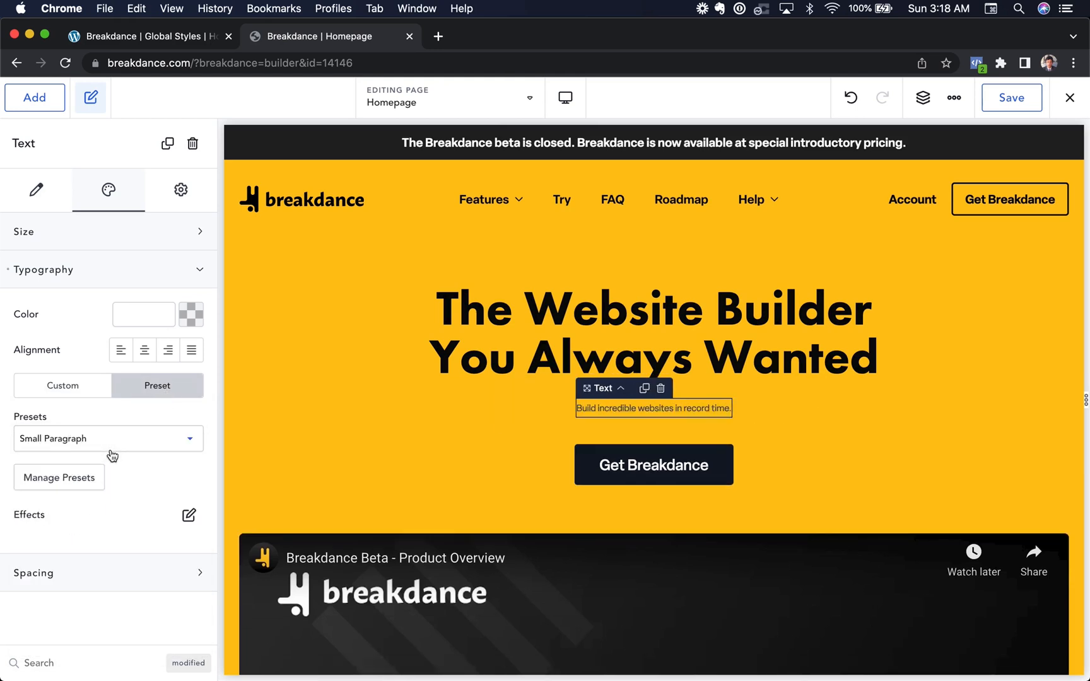
key("Down")
key("Down")
key("Down")
key("Down")
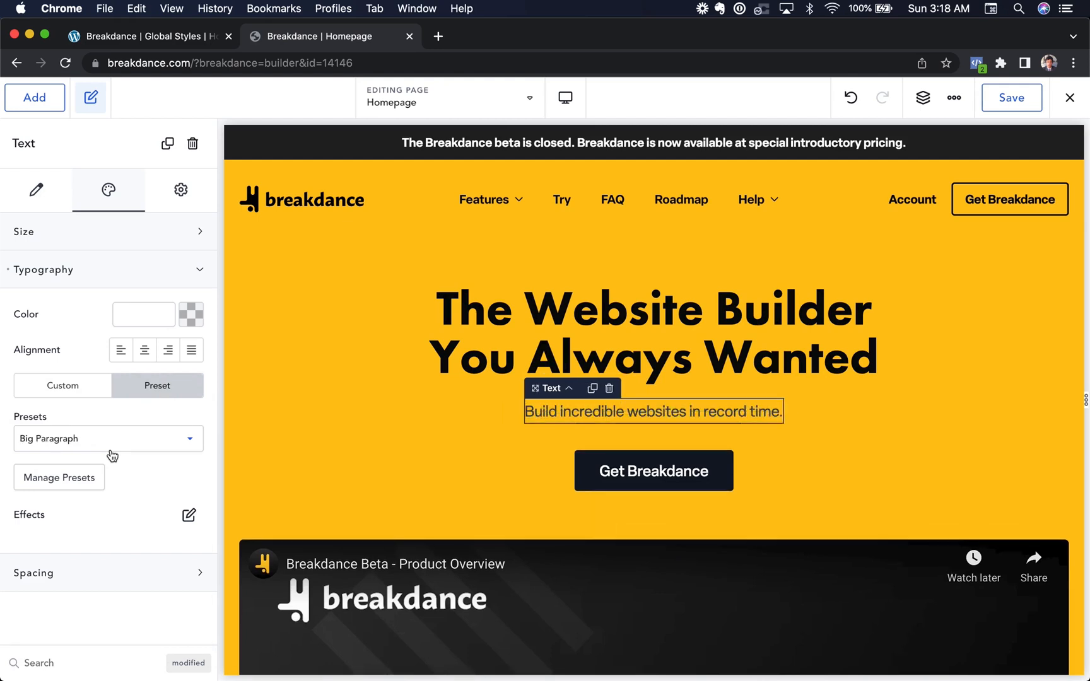
key("Down")
key("Up")
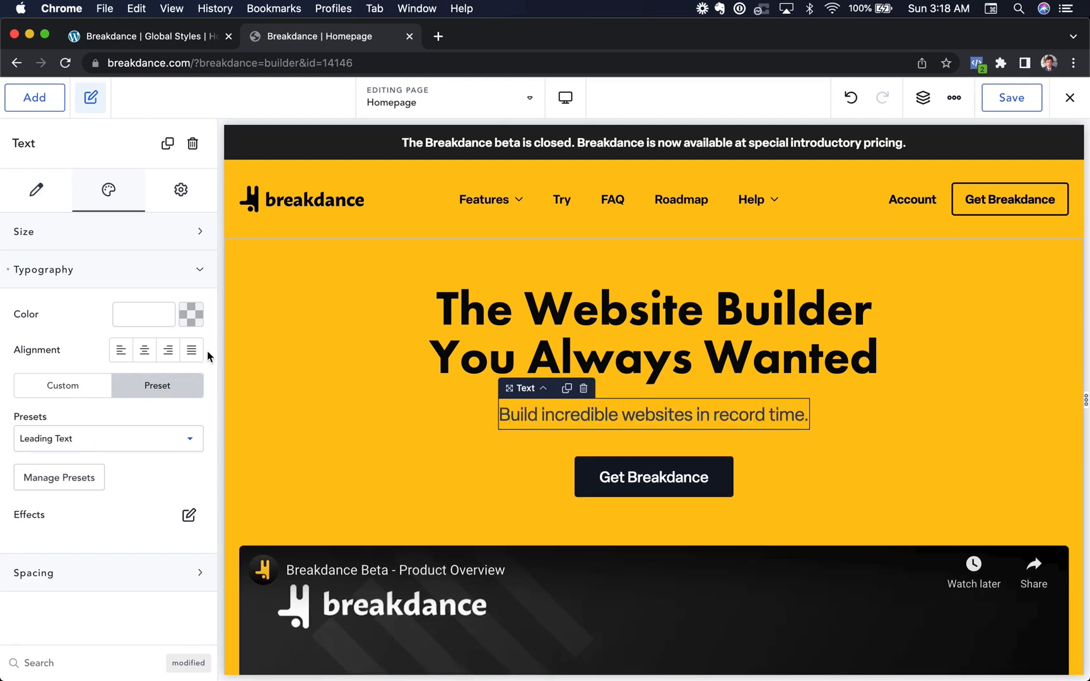
Set the text's typography color to the global Darkest Grey
left_click(191, 314)
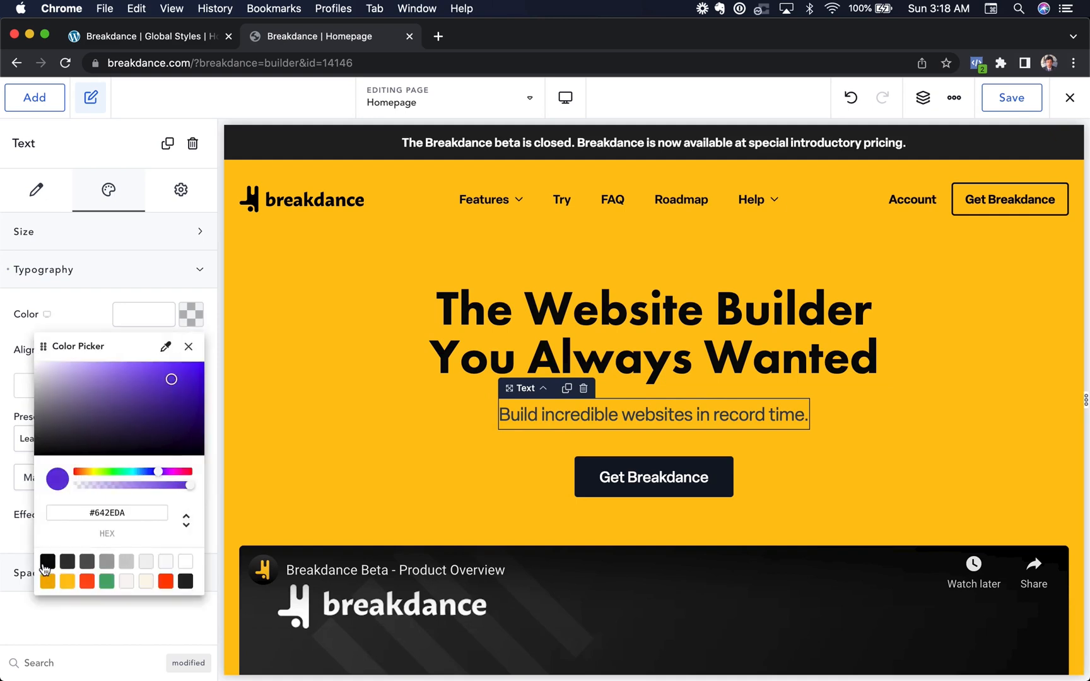
left_click(69, 563)
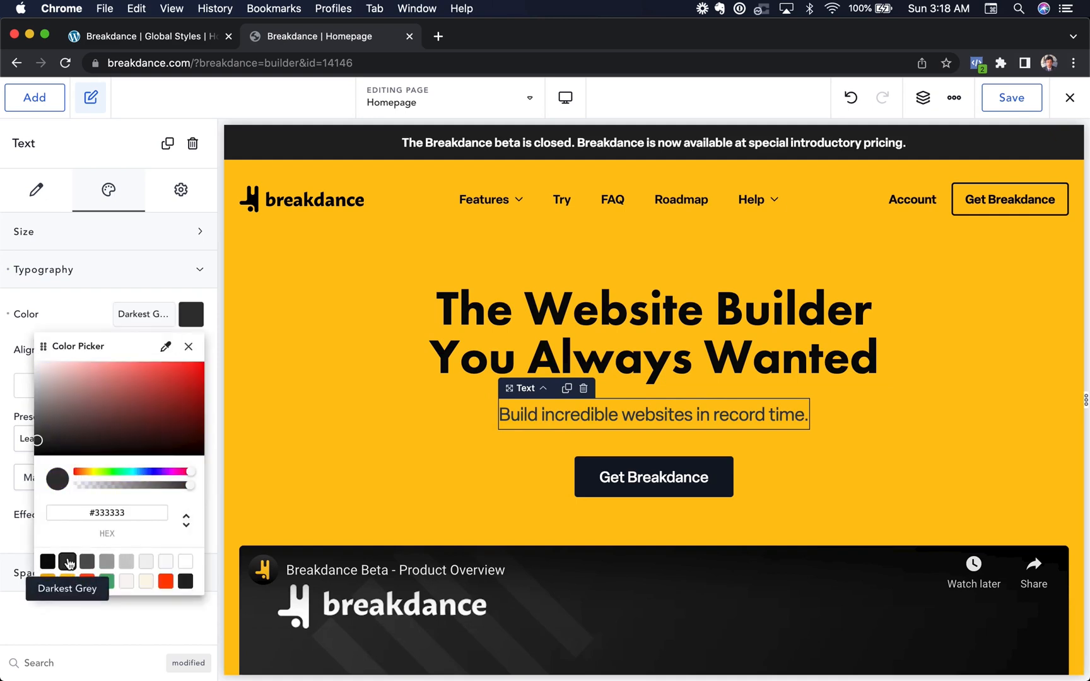
left_click(174, 295)
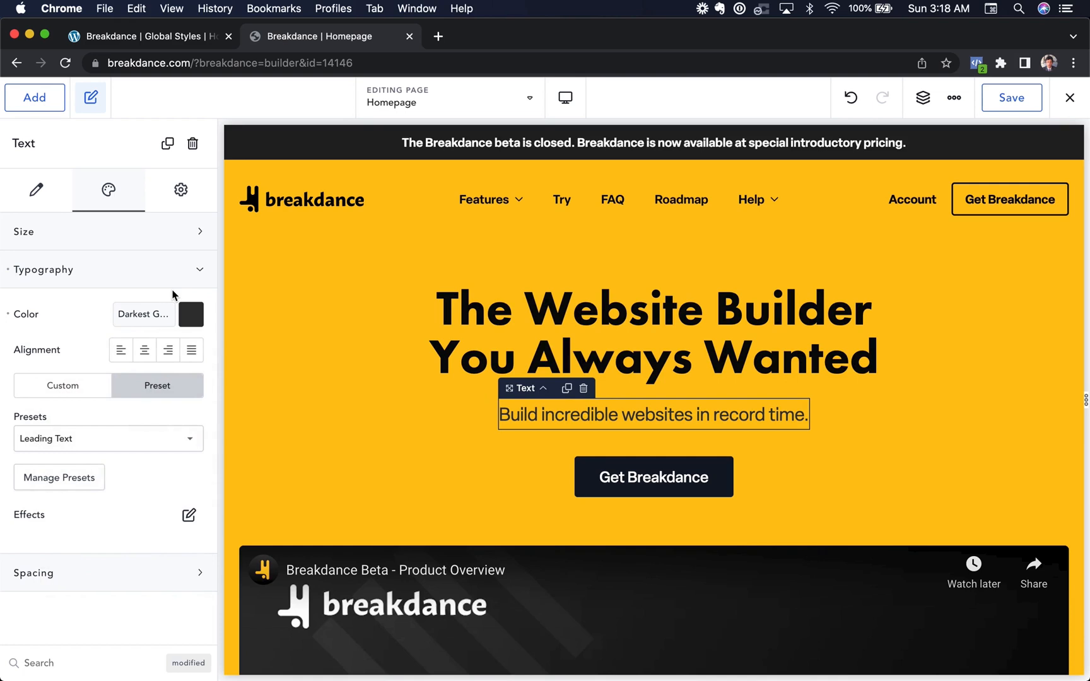
Examine the list of typography presets in the Global Settings
left_click(953, 97)
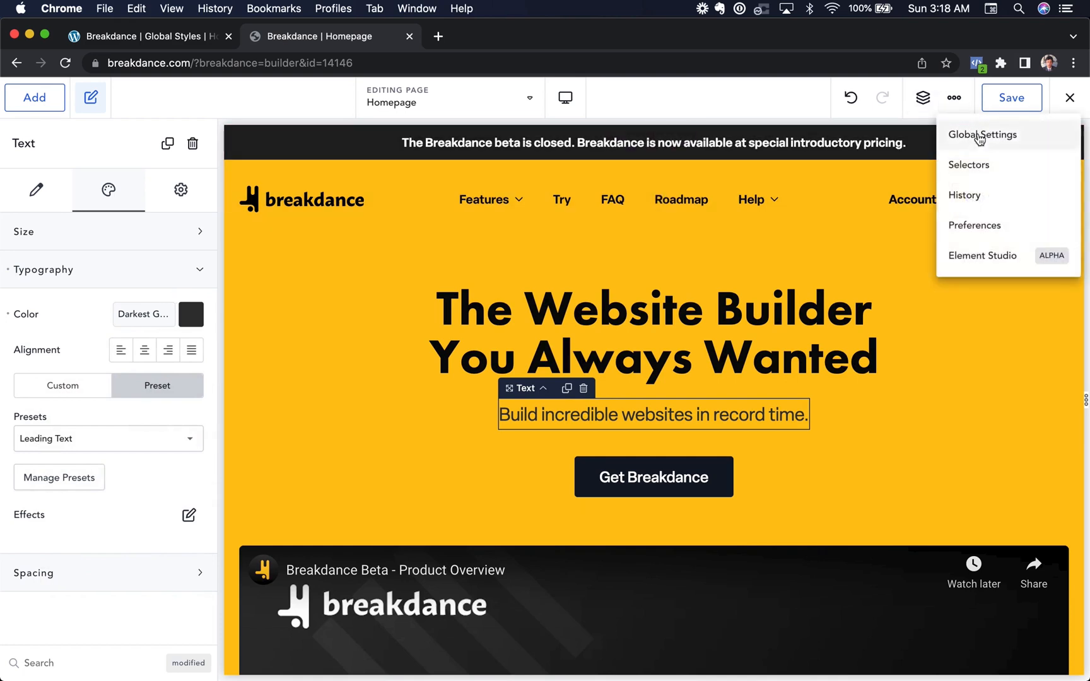
left_click(979, 136)
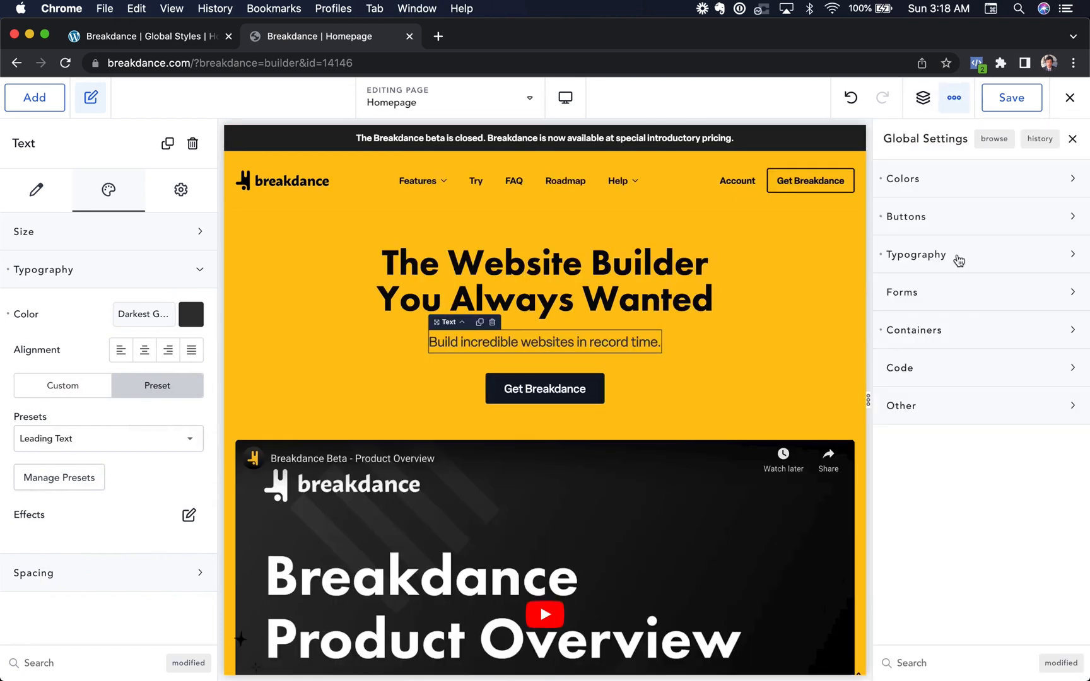
left_click(956, 256)
left_click(1060, 484)
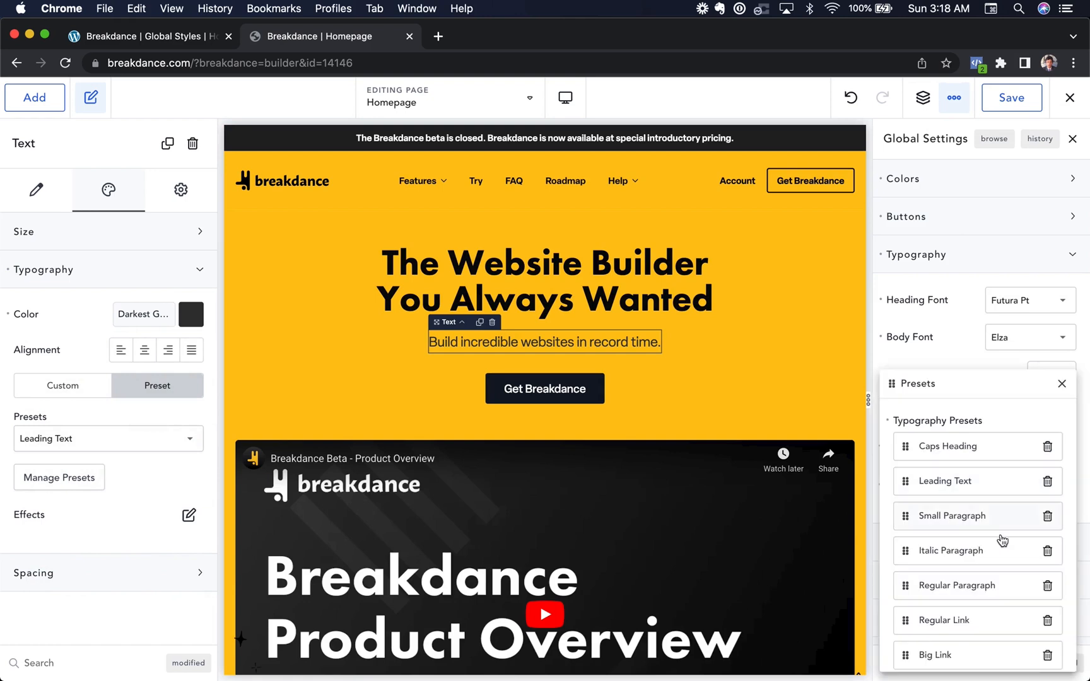
scroll(999, 546, "down", 5)
scroll(993, 556, "up", 5)
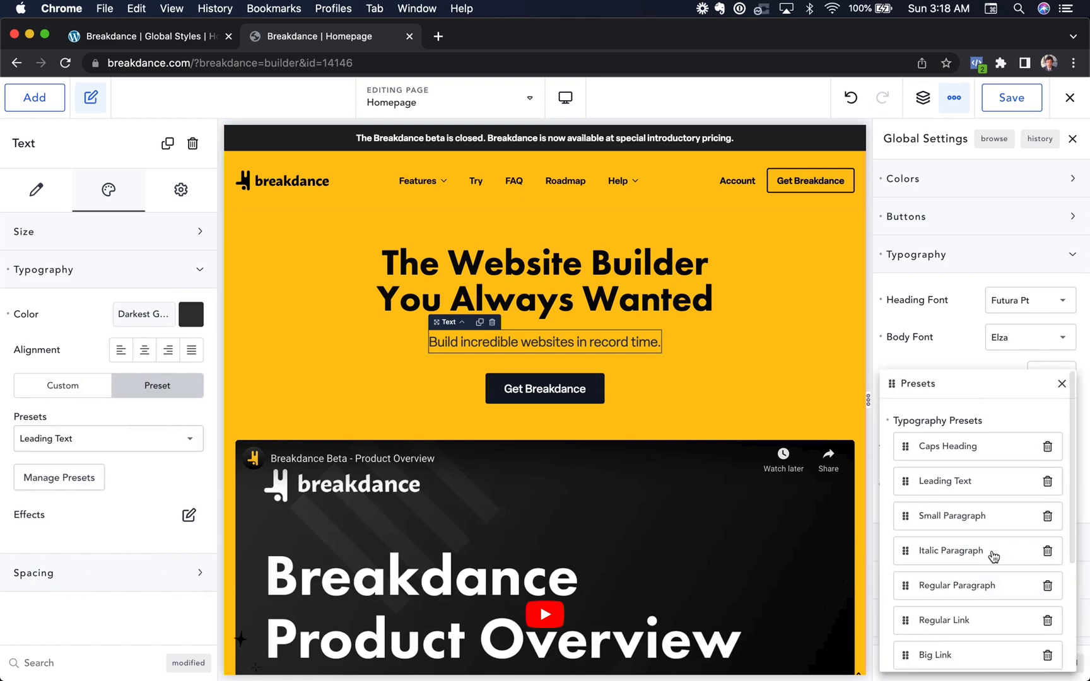
Switch the text's typography to custom, set its font size to 42 px and start saving it as a preset
left_click(96, 390)
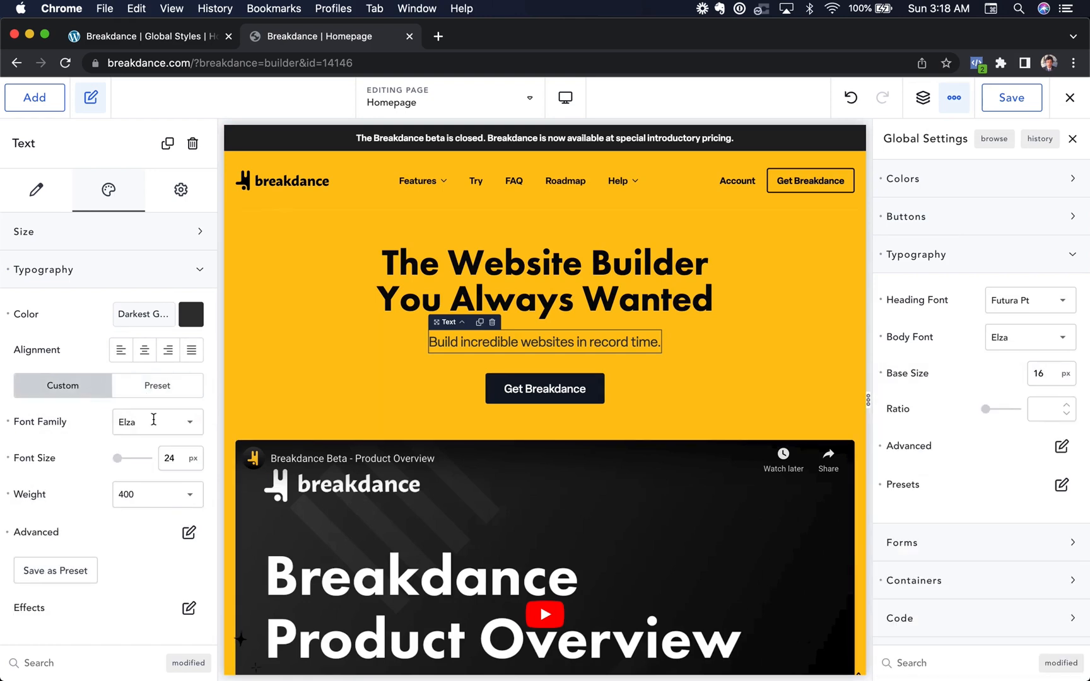
left_click_drag(119, 462, 124, 459)
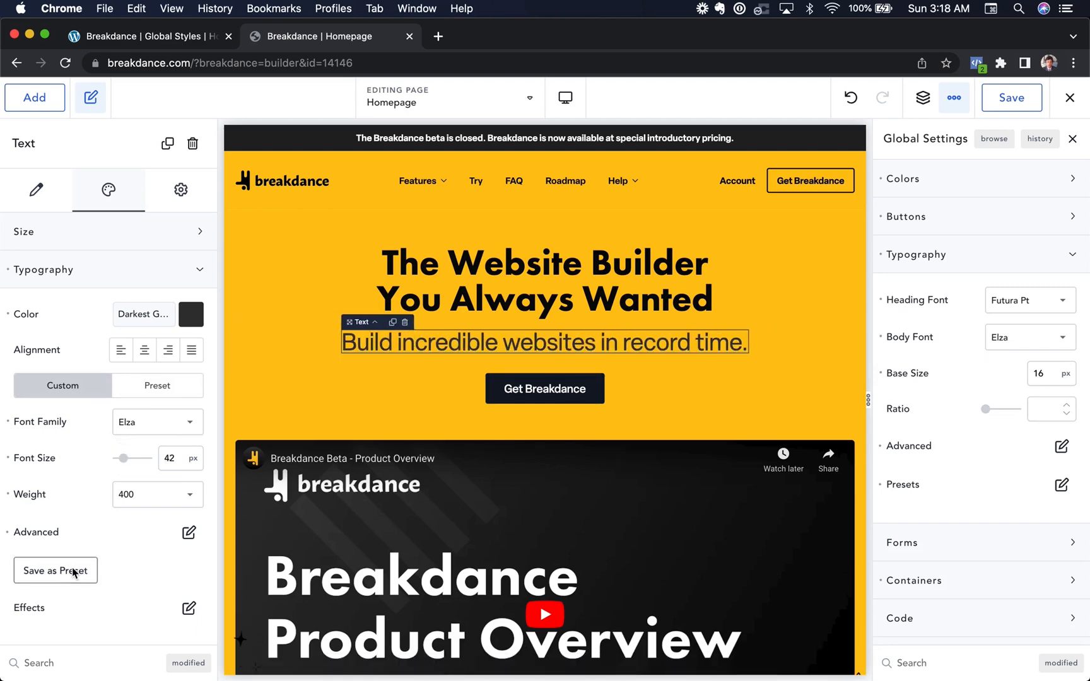
left_click(73, 572)
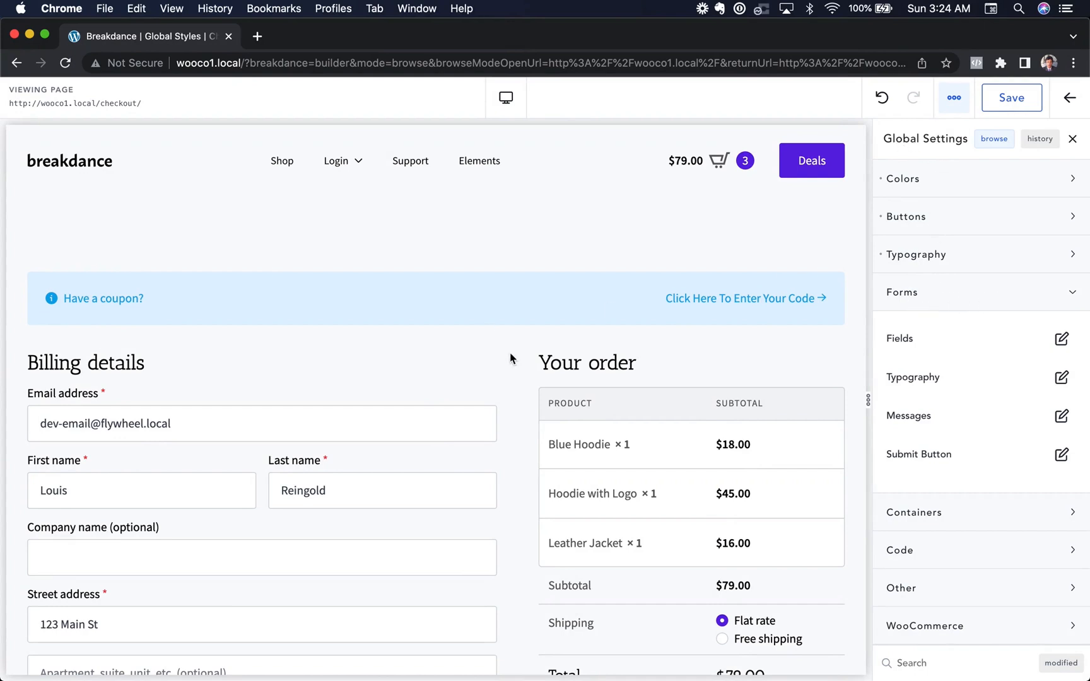
With the store's checkout page in view, set the global form field borders to 2 px wide in black #000000
scroll(505, 363, "down", 5)
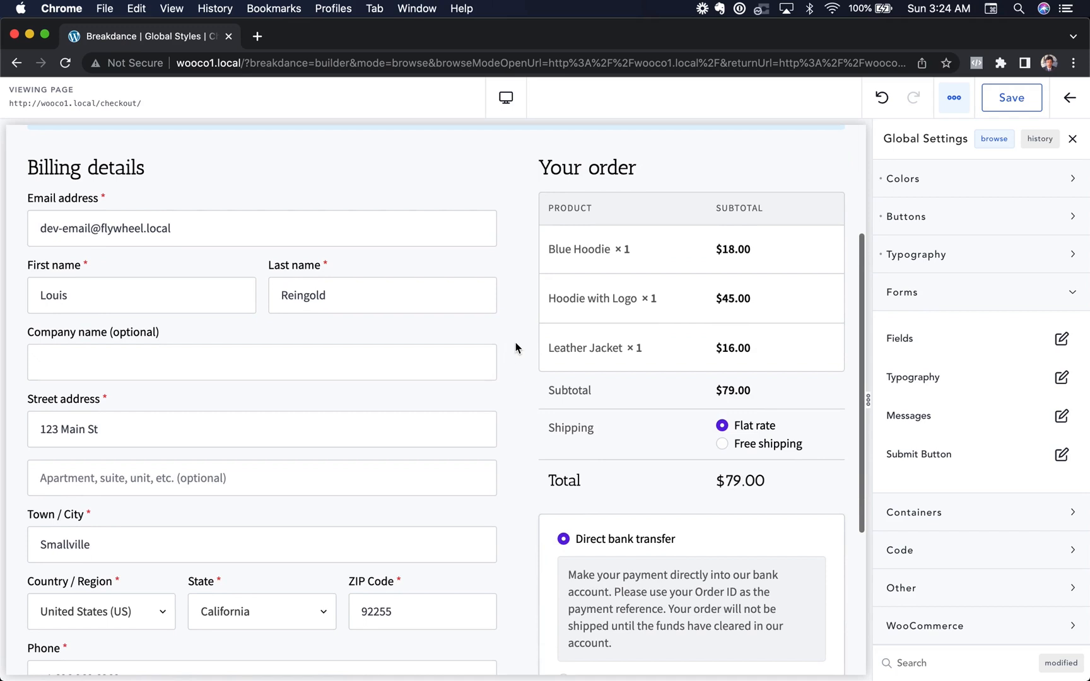
scroll(535, 346, "up", 2)
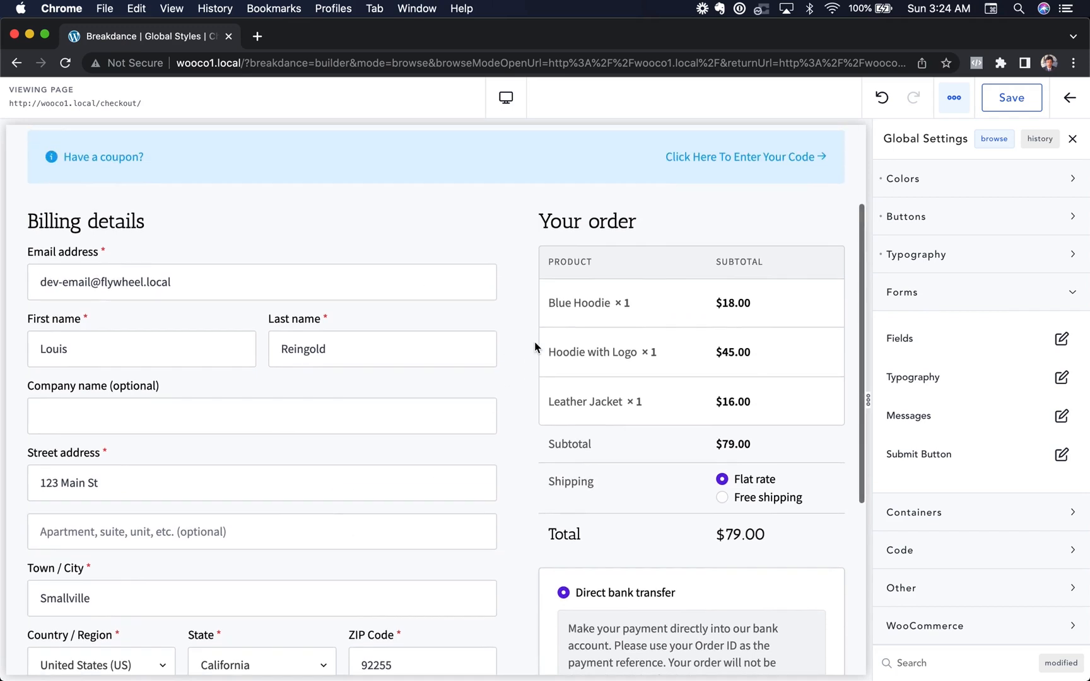
left_click(1062, 342)
left_click(1048, 446)
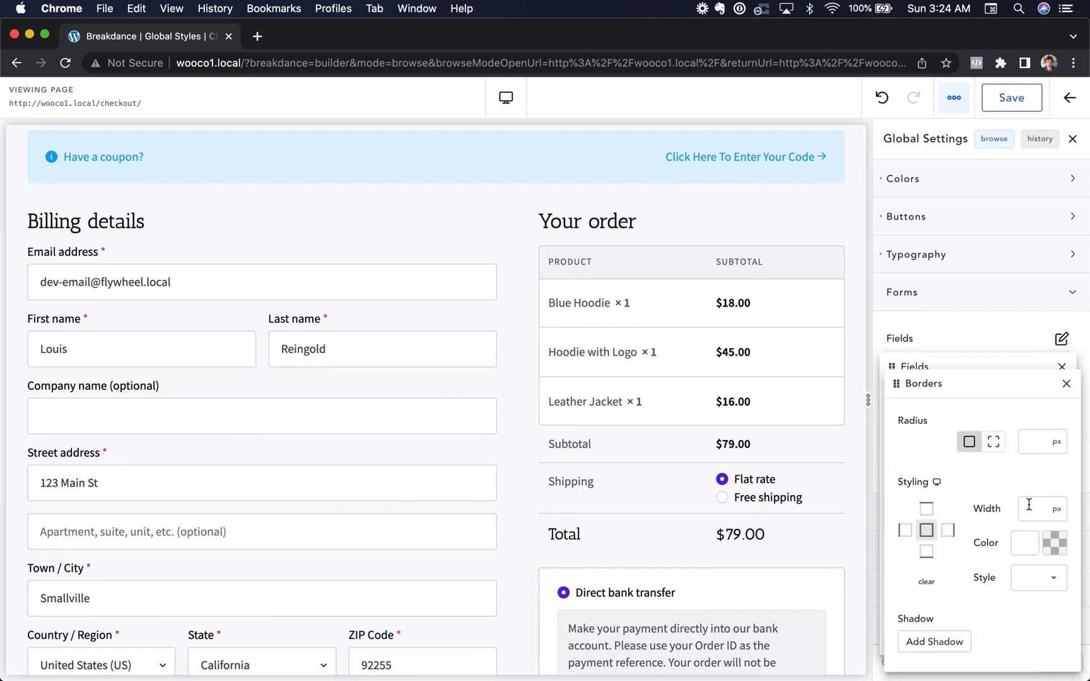
type("2")
left_click(1054, 542)
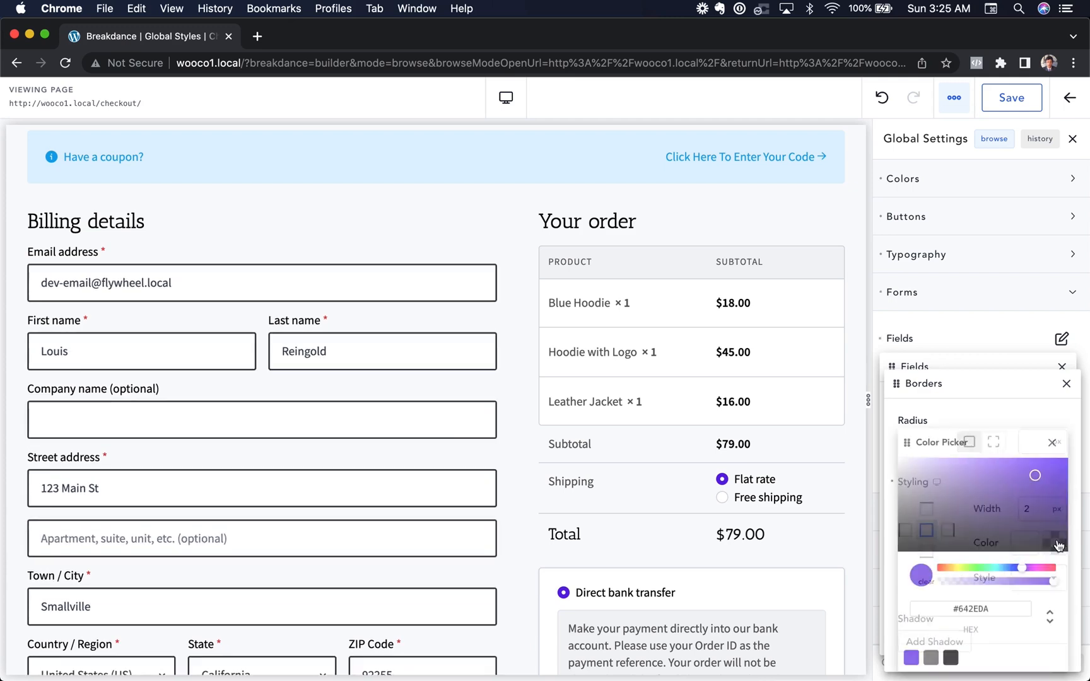
left_click(951, 657)
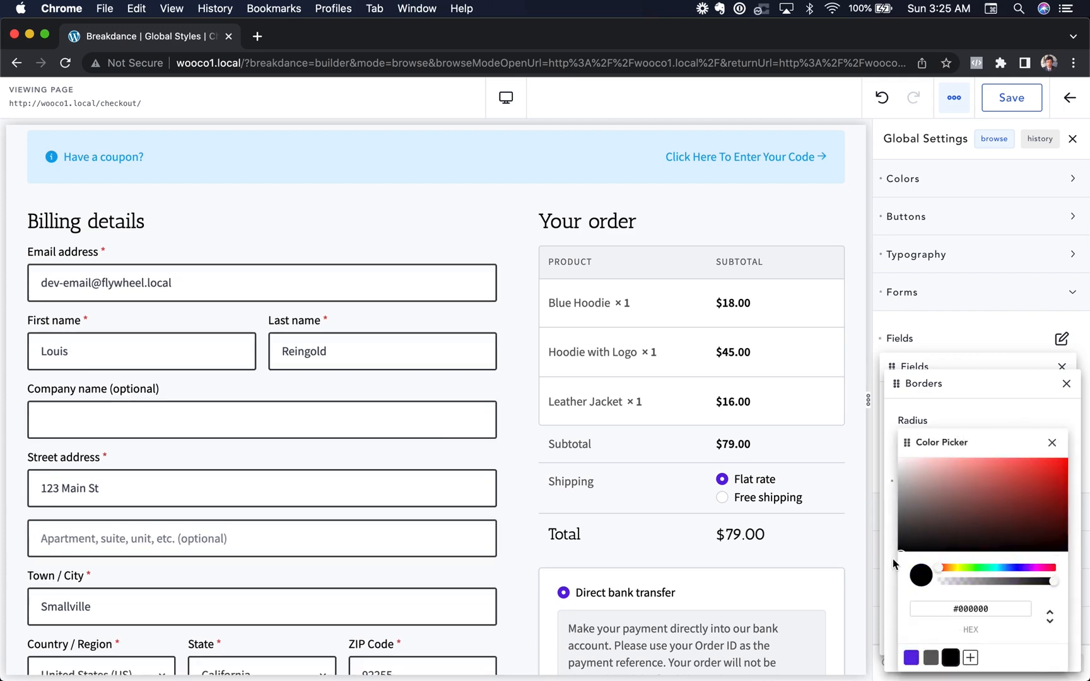
left_click(1051, 442)
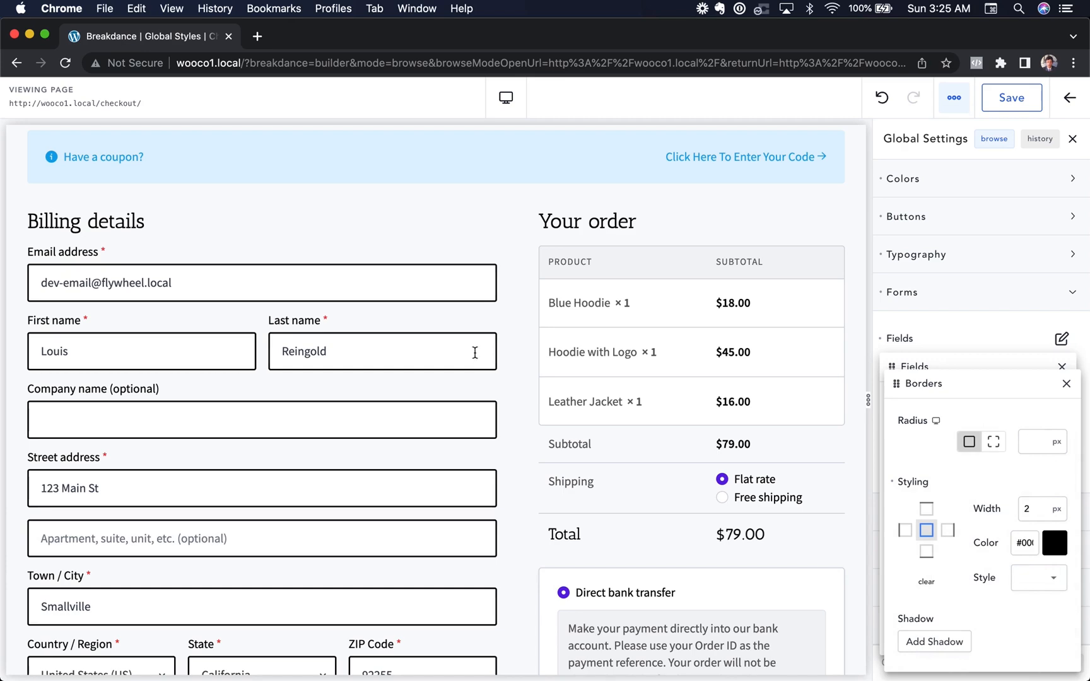
Check the new field borders on the checkout page, the Support contact form and the Login form
scroll(475, 352, "down", 1)
scroll(486, 301, "down", 8)
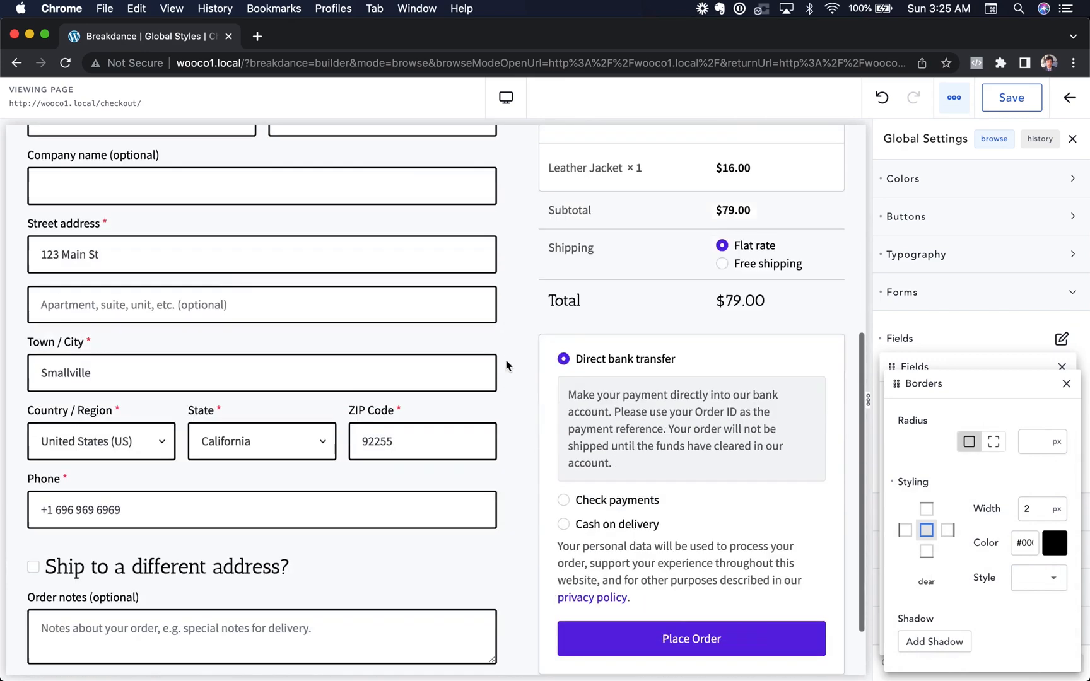
scroll(503, 426, "up", 14)
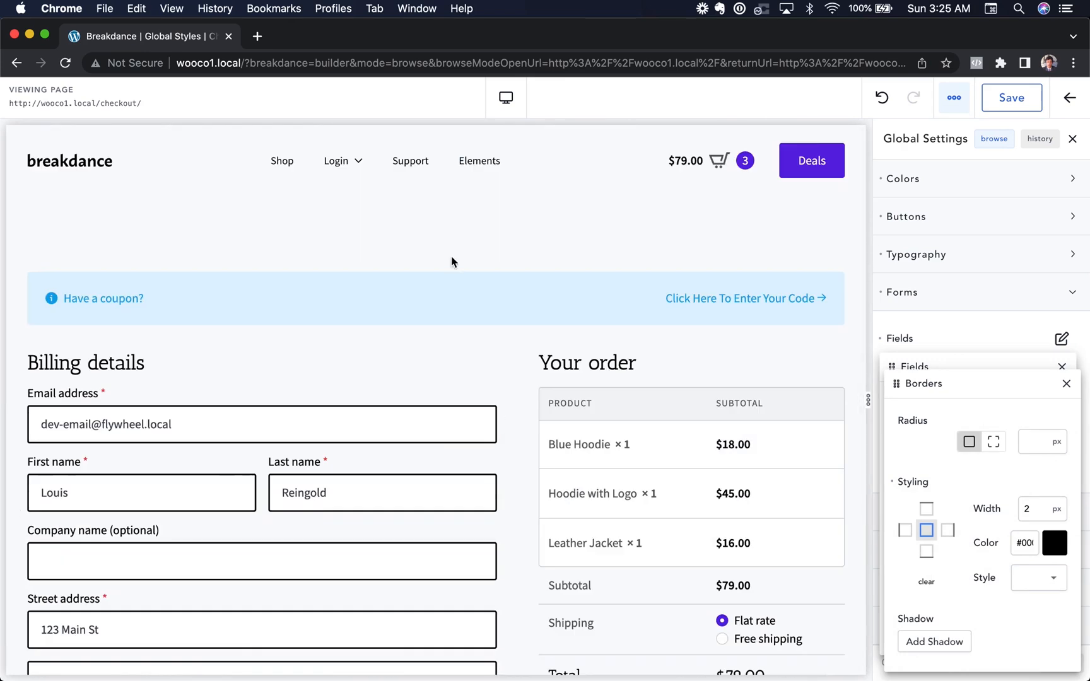
left_click(409, 162)
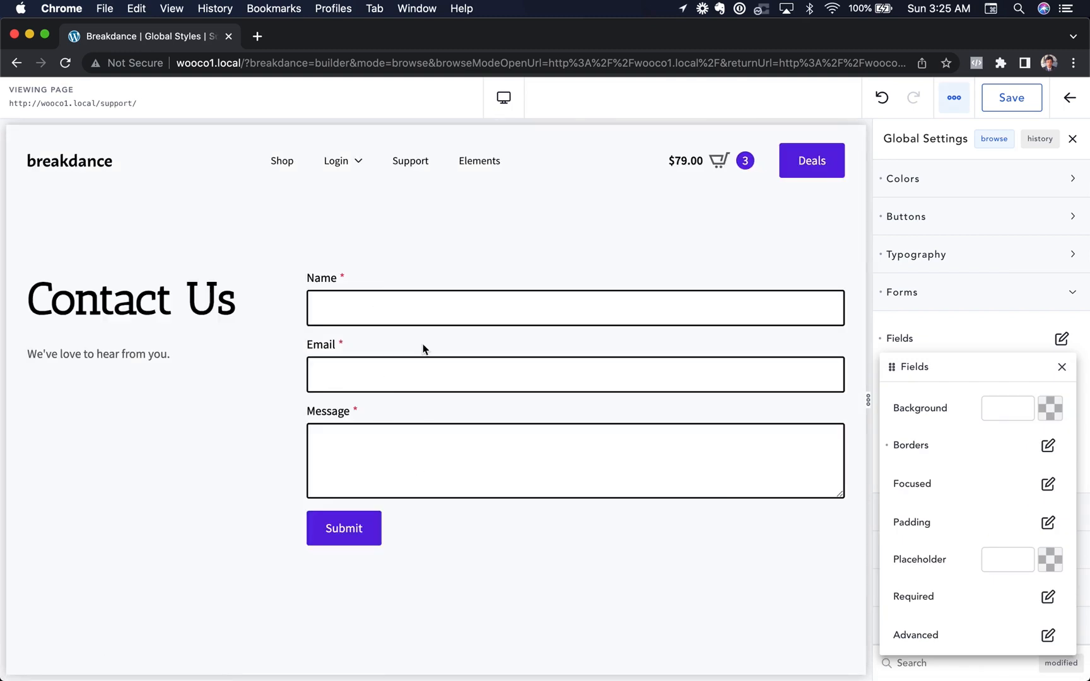
mouse_move(358, 162)
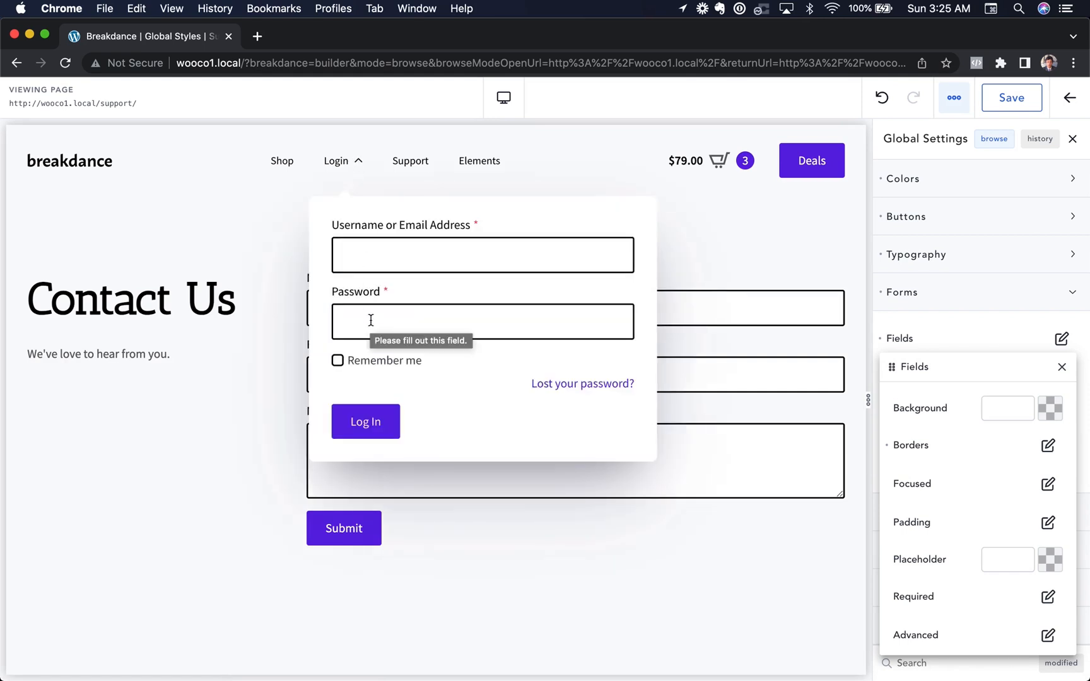
left_click(1061, 367)
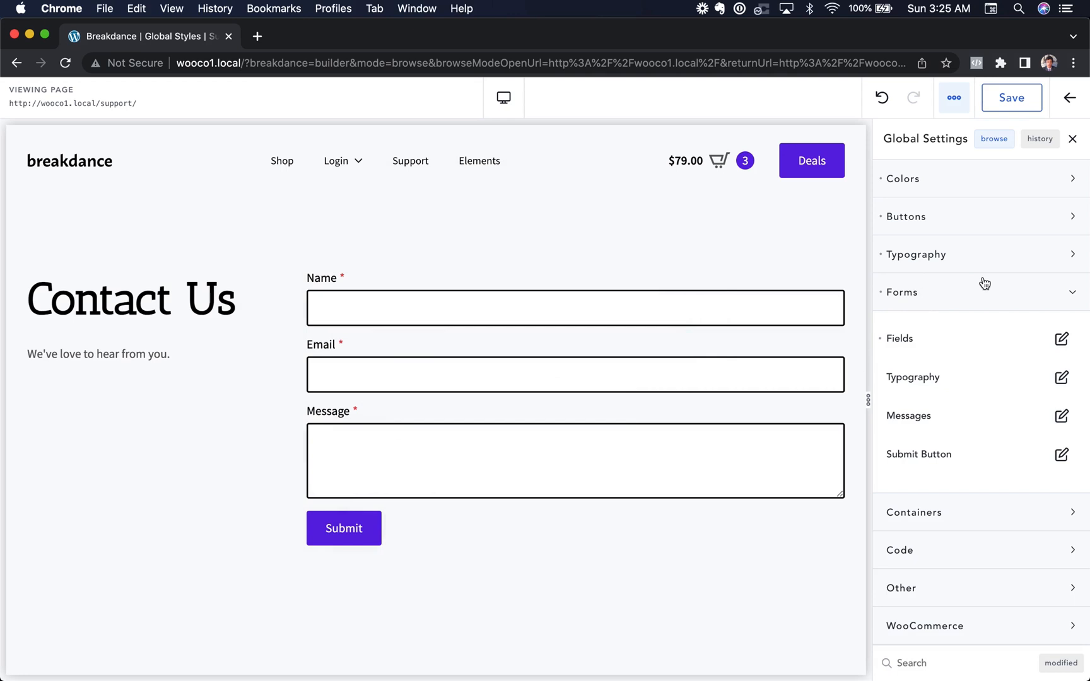
Browse to the Shop page and set the global WooCommerce sale badge background to yellow #DABC2E
left_click(284, 173)
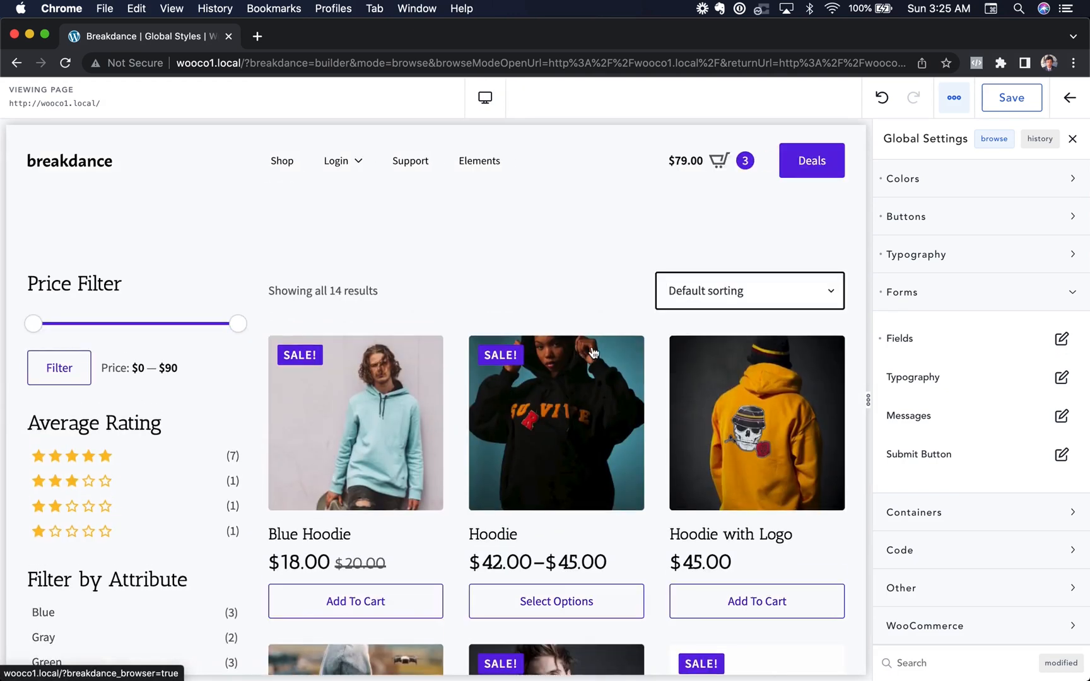
left_click(960, 624)
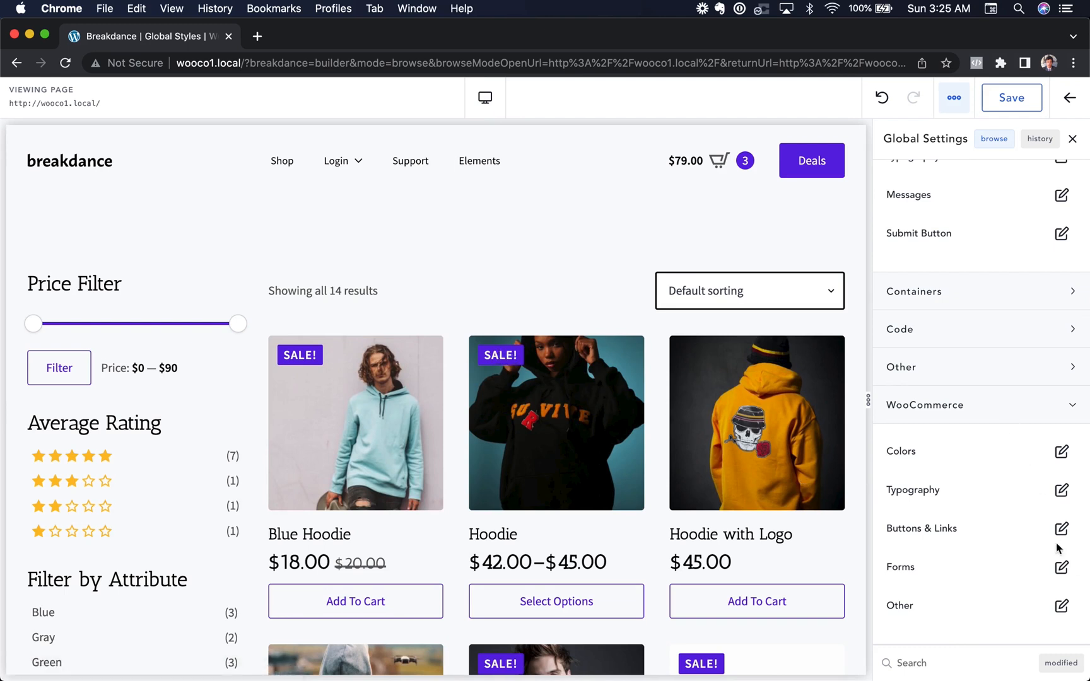
left_click(1060, 606)
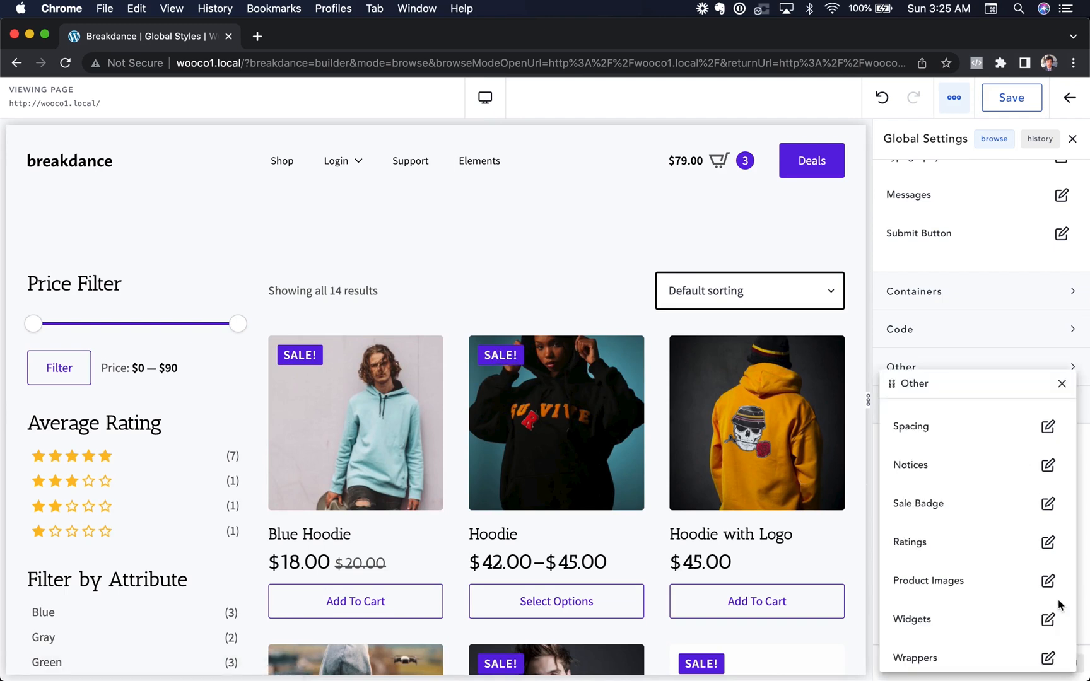
left_click(1047, 503)
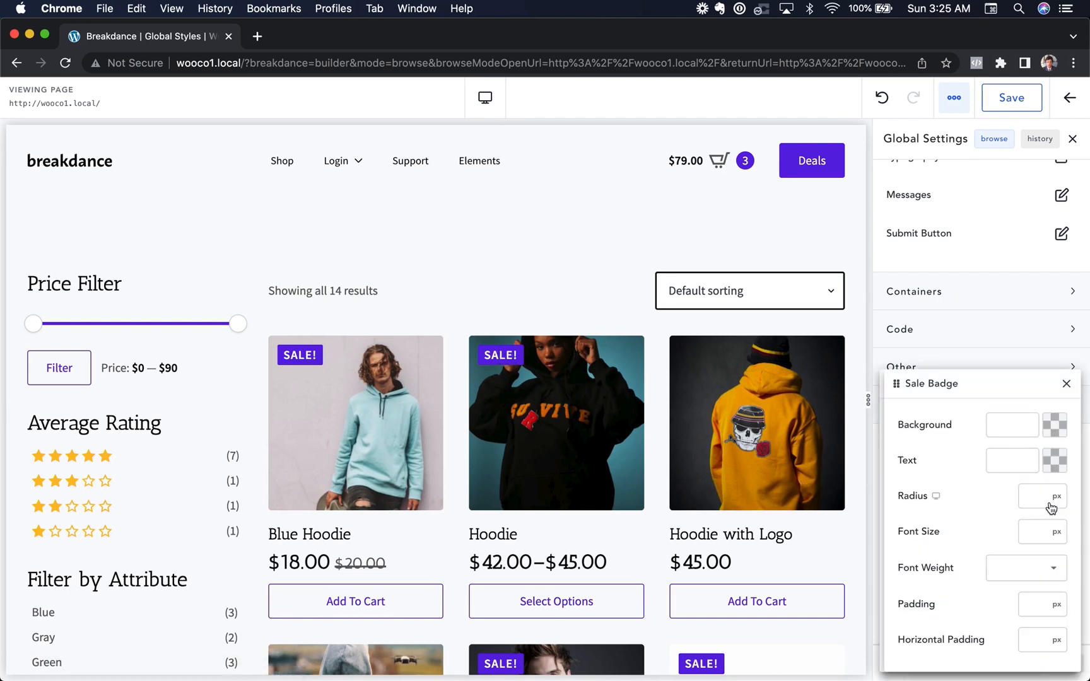
left_click(1053, 427)
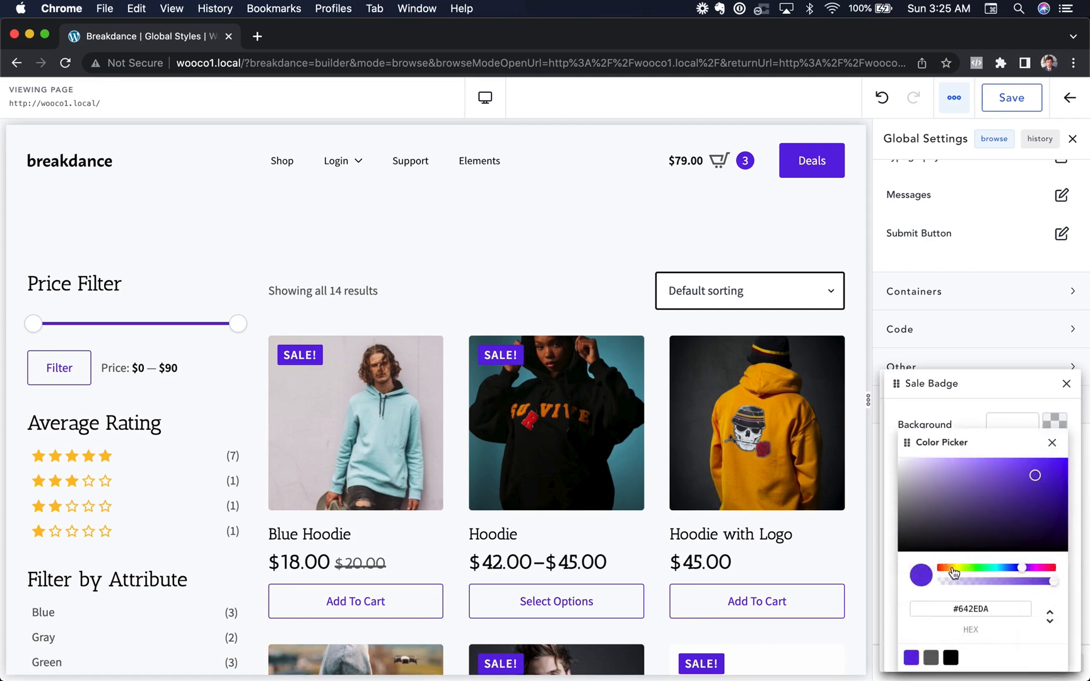
left_click(953, 569)
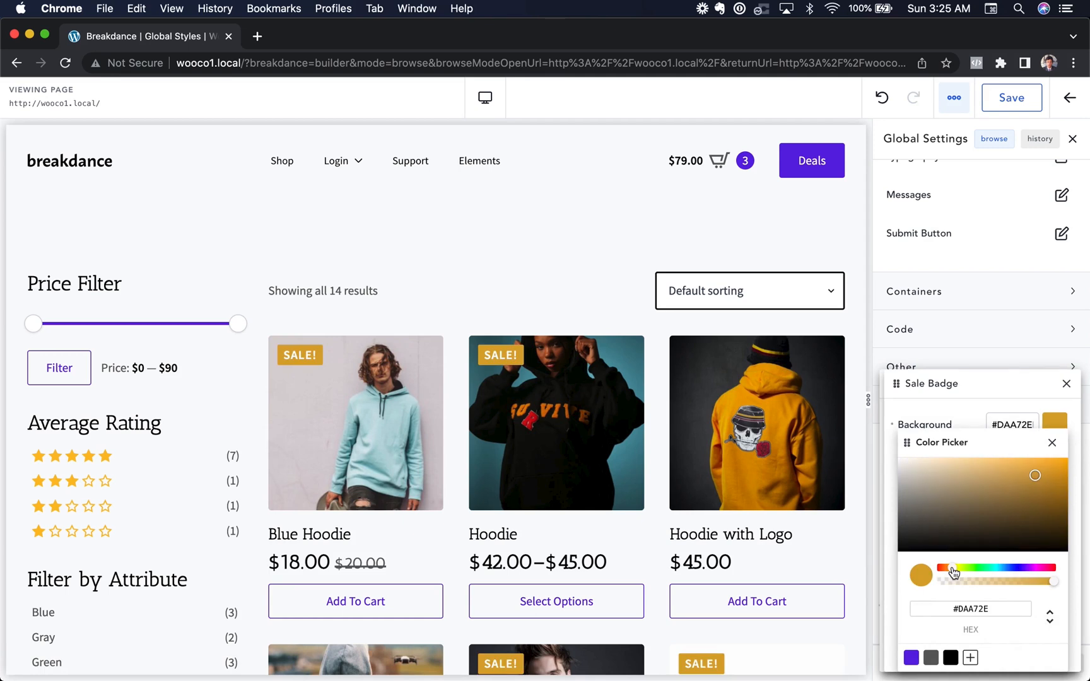
left_click_drag(952, 570, 956, 572)
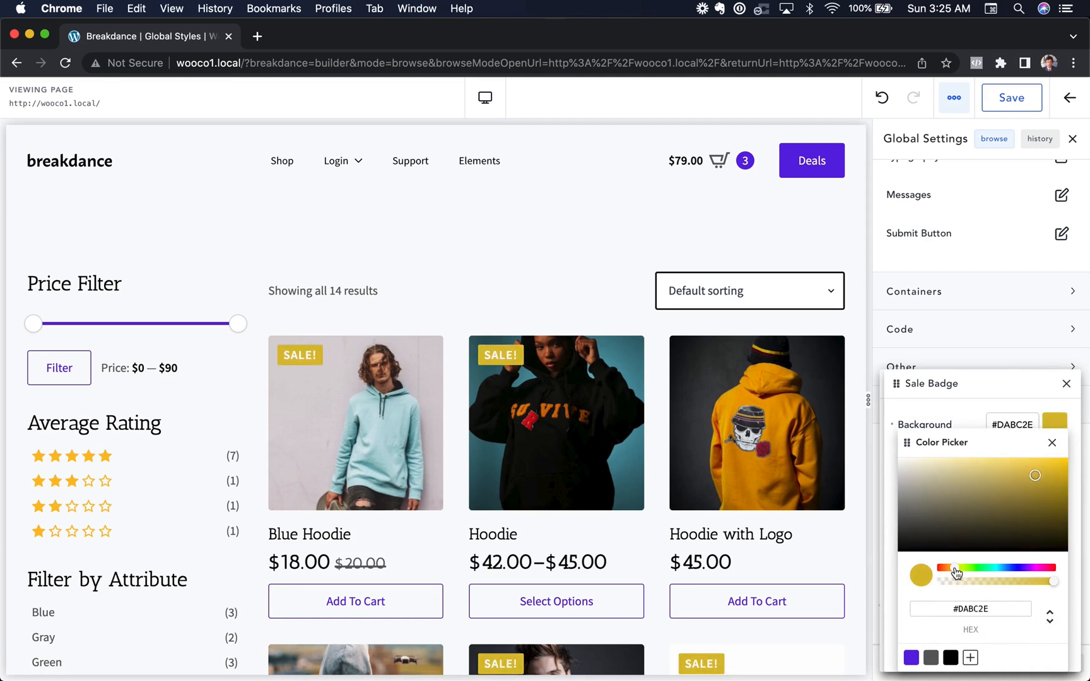
Set the global sale badge background to golden yellow #E8B90B and its text to black #000000
left_click(1062, 472)
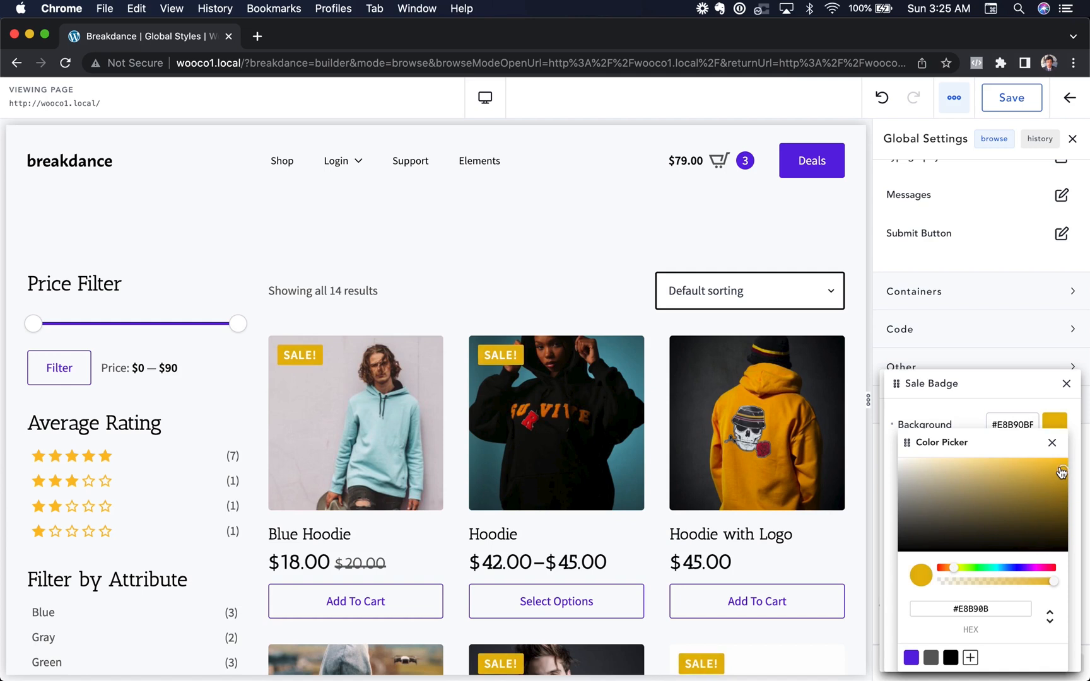
left_click(1052, 443)
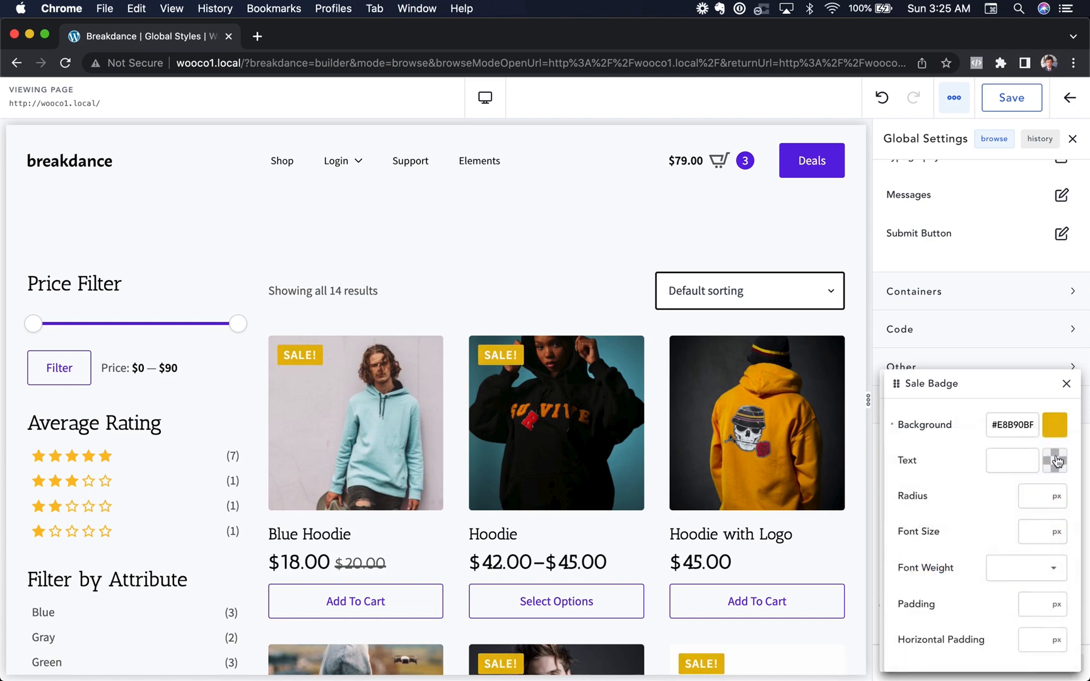
left_click(1052, 473)
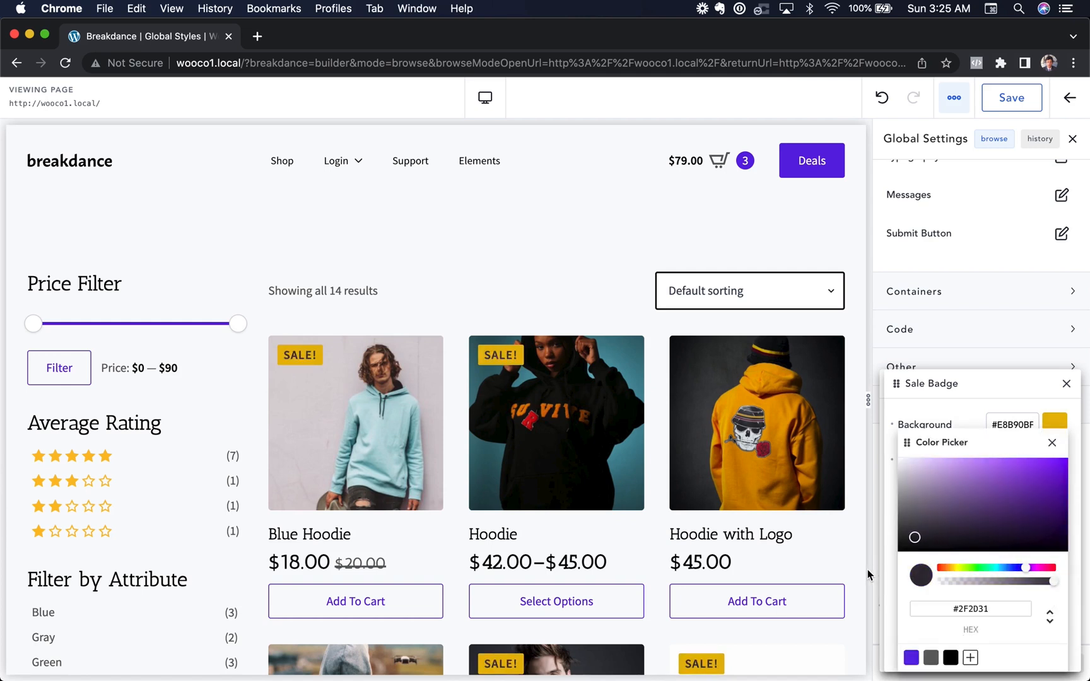
left_click(1051, 443)
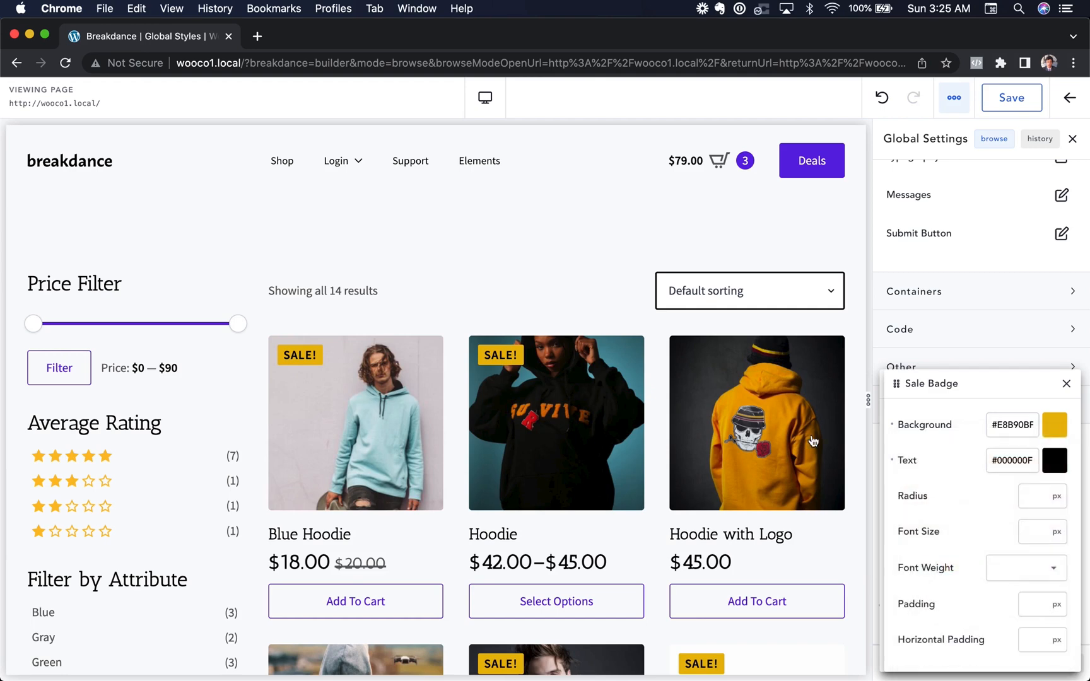
Check the restyled sale badges across the Shop page listing, the Hoodie product page and its related products
scroll(813, 442, "down", 2)
scroll(814, 442, "down", 5)
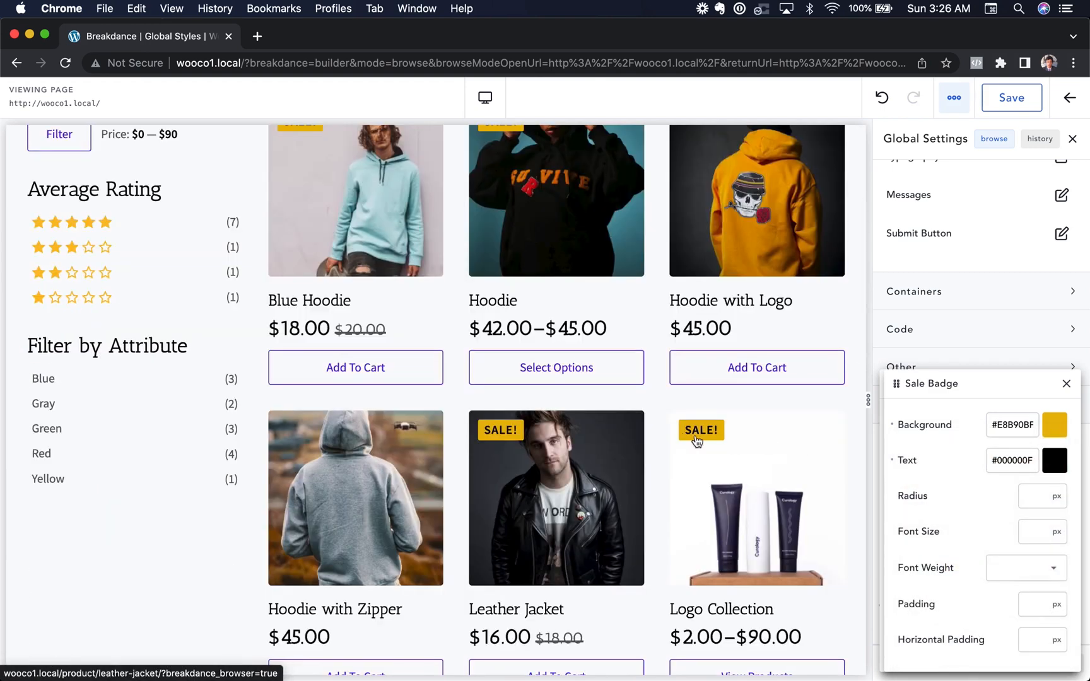
scroll(697, 442, "down", 6)
scroll(698, 442, "up", 10)
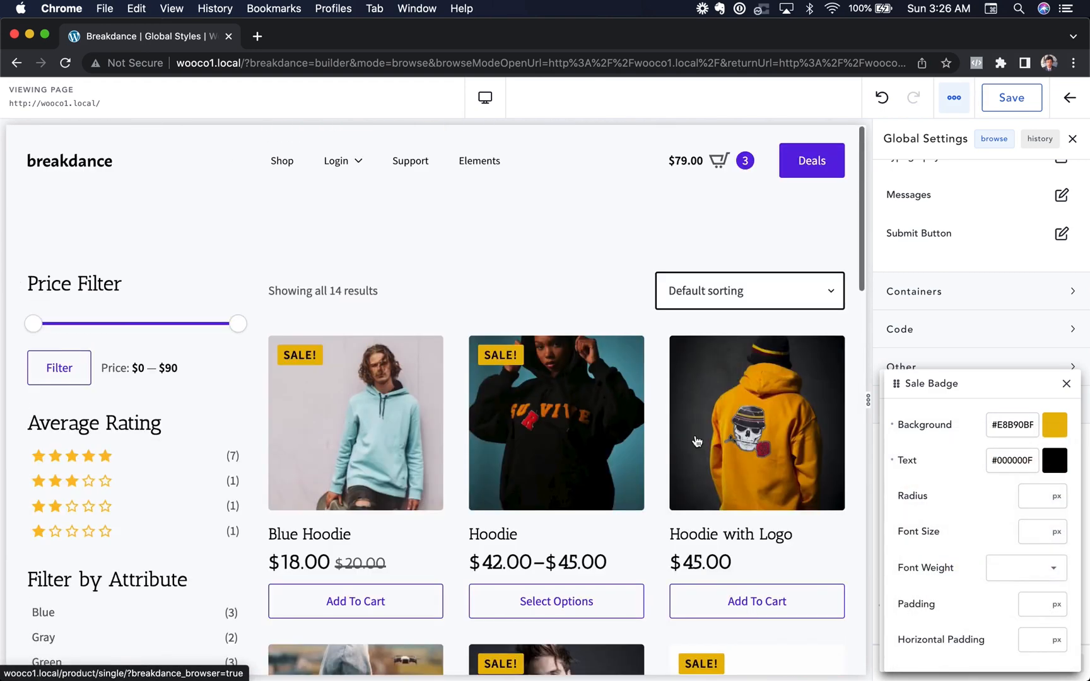
left_click(541, 421)
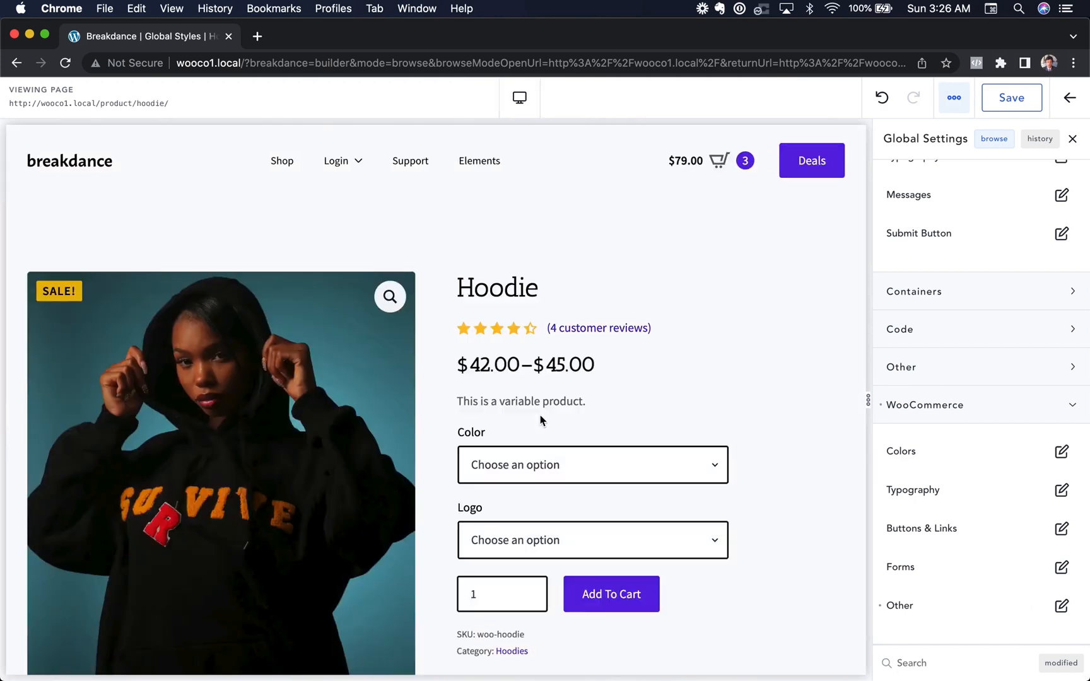
scroll(541, 422, "down", 5)
scroll(540, 421, "down", 8)
scroll(316, 345, "up", 12)
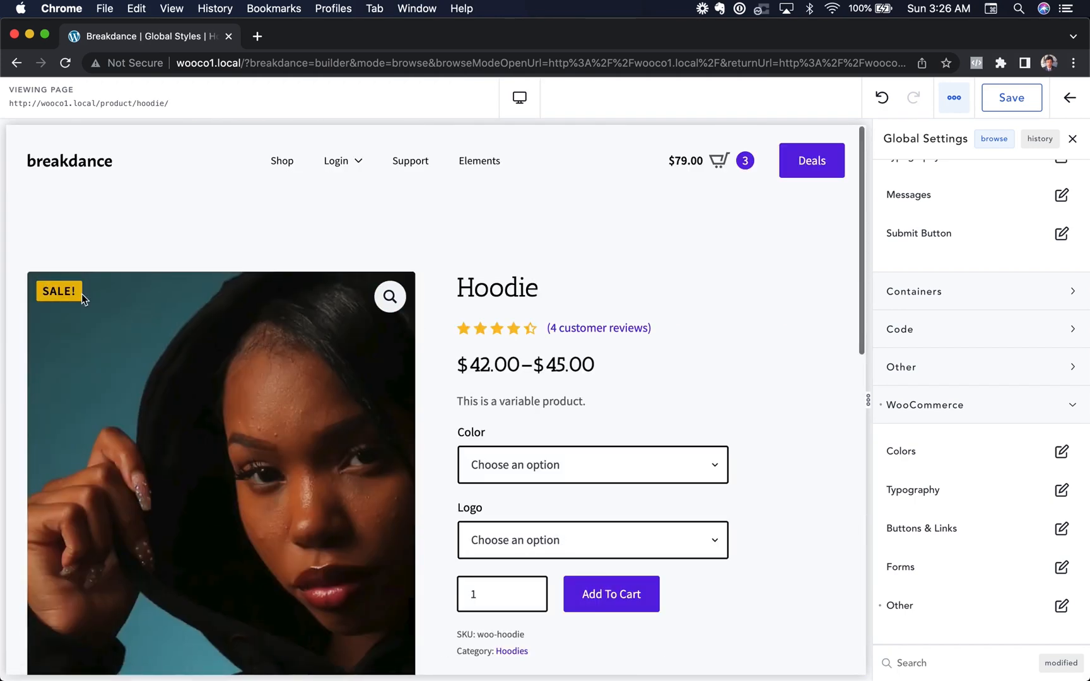
scroll(509, 380, "down", 10)
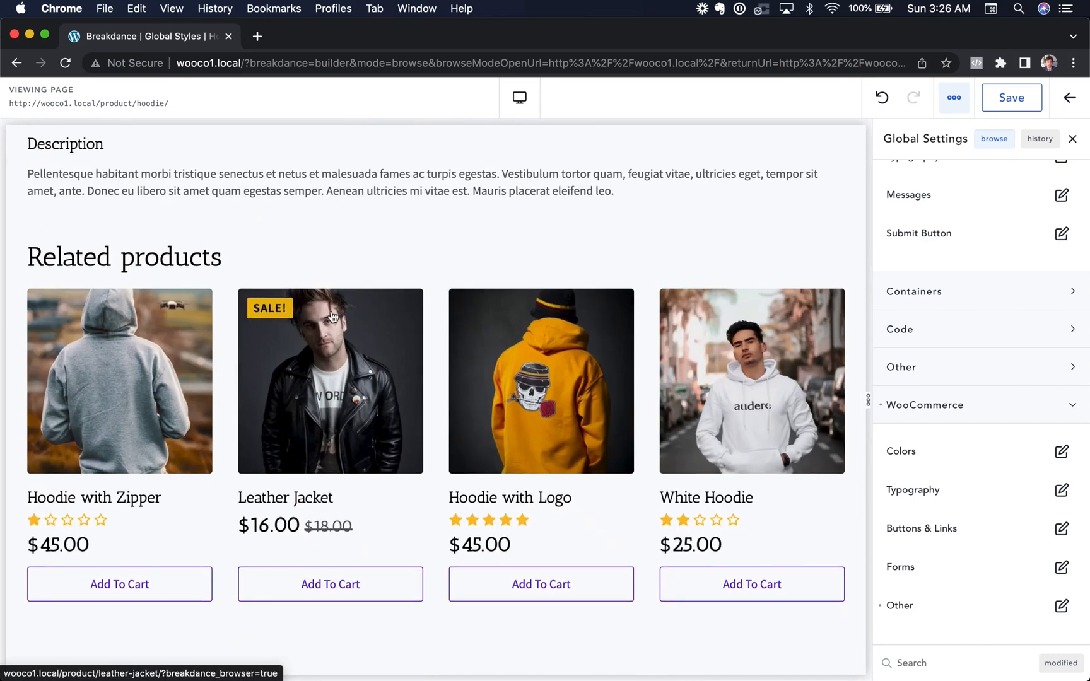
scroll(332, 317, "up", 12)
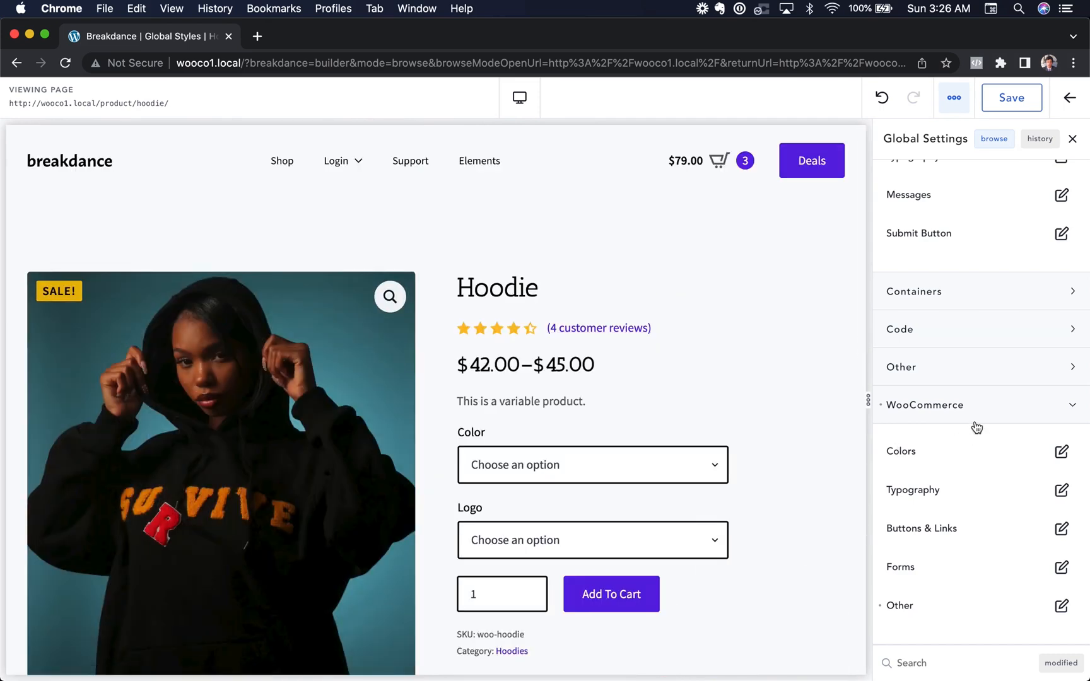